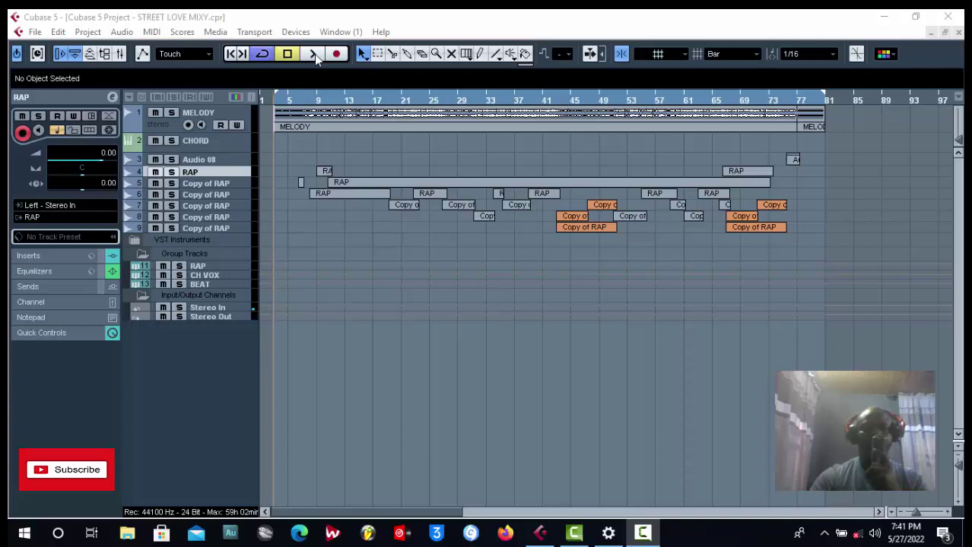
- Play the project from its start through to about bar 27 to hear the current mix
click(313, 54)
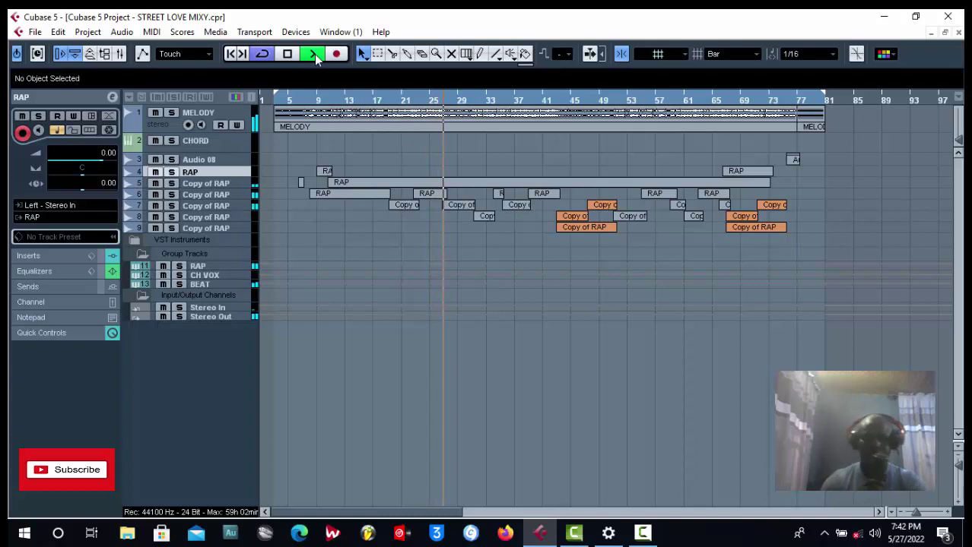
key(space)
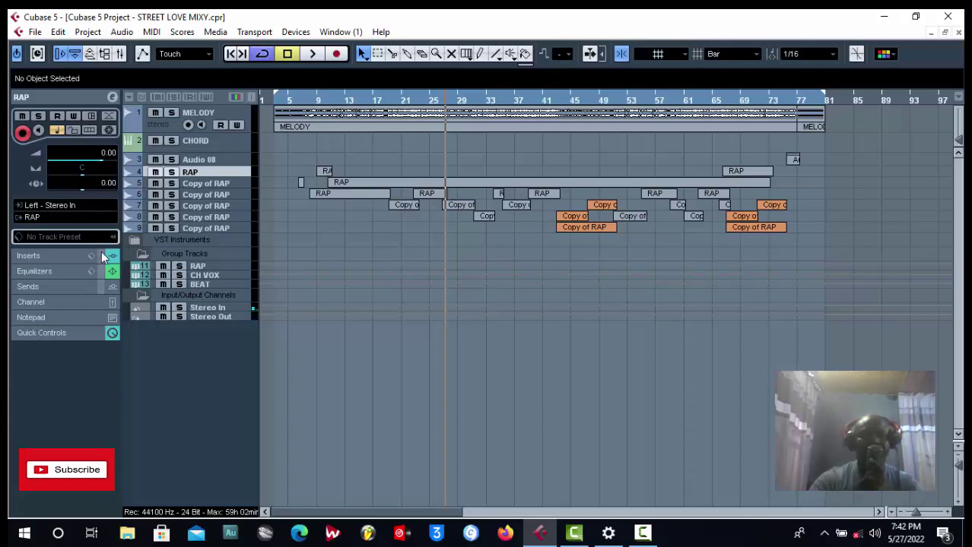
- Bypass the inserts and equalizers on the RAP audio track and its five Copy of RAP tracks
click(211, 184)
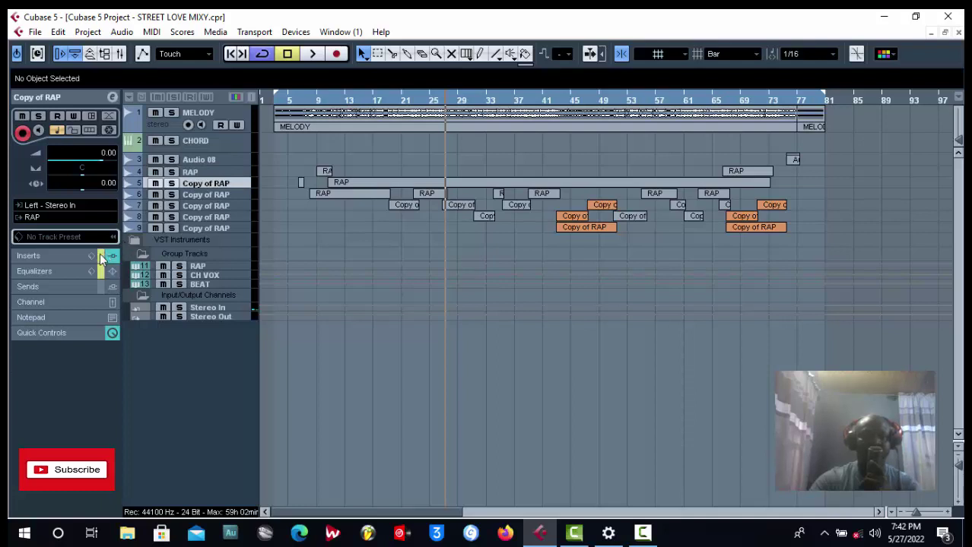
click(212, 195)
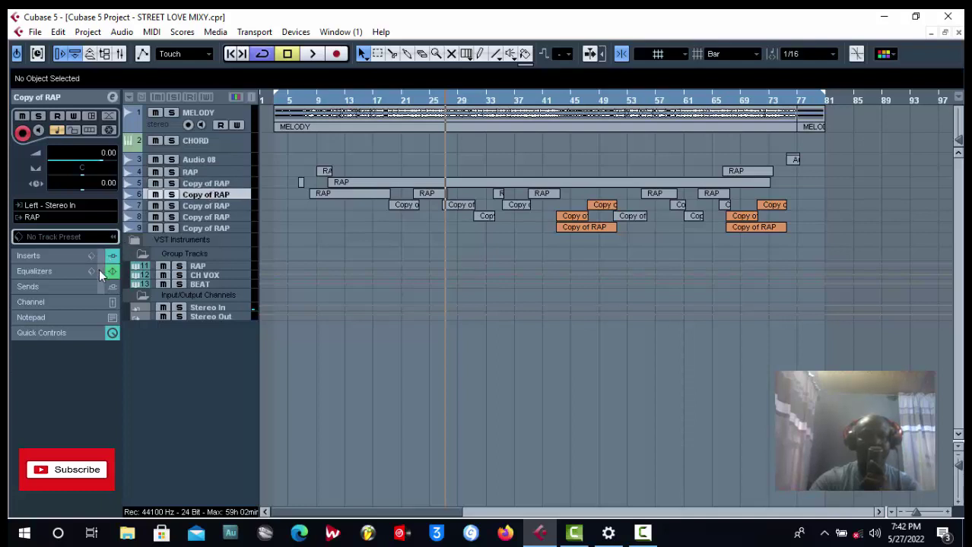
click(184, 205)
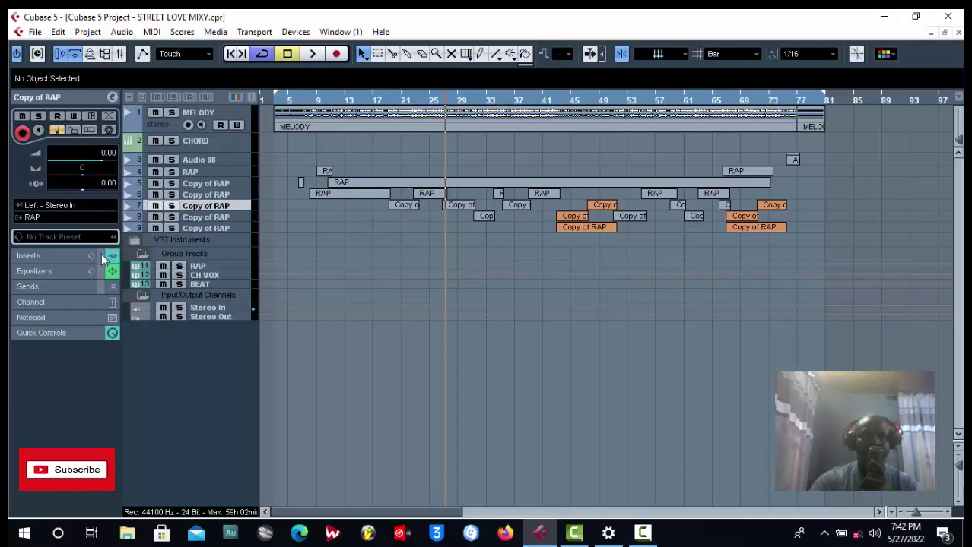
click(208, 217)
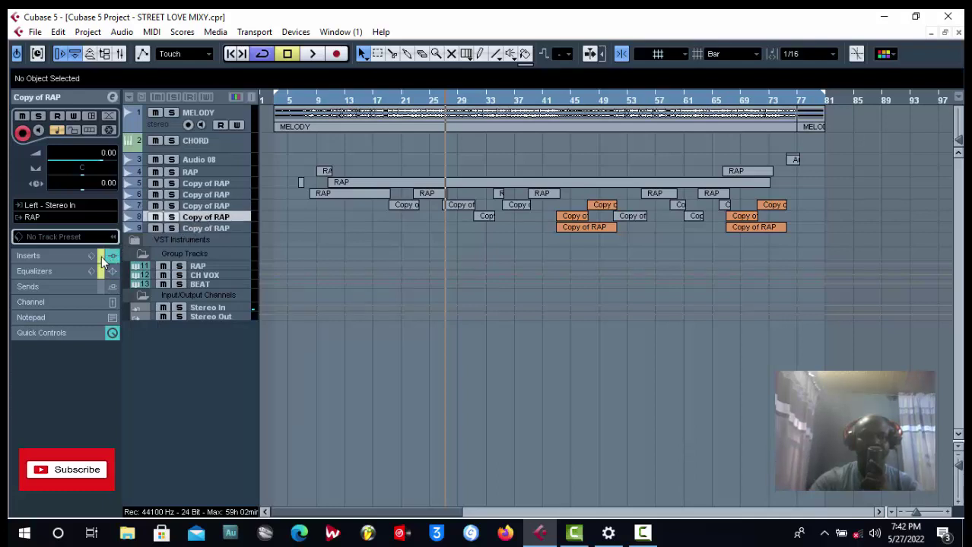
click(213, 229)
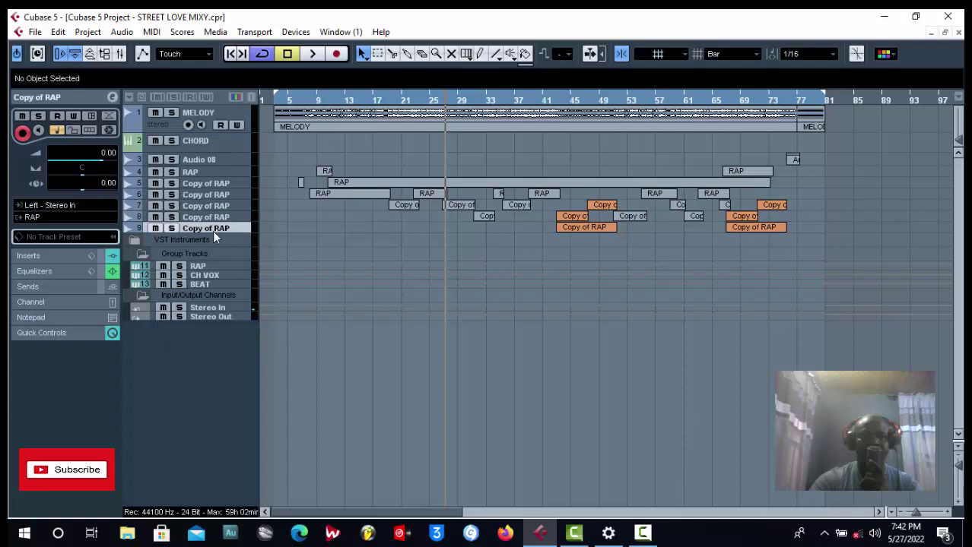
click(97, 266)
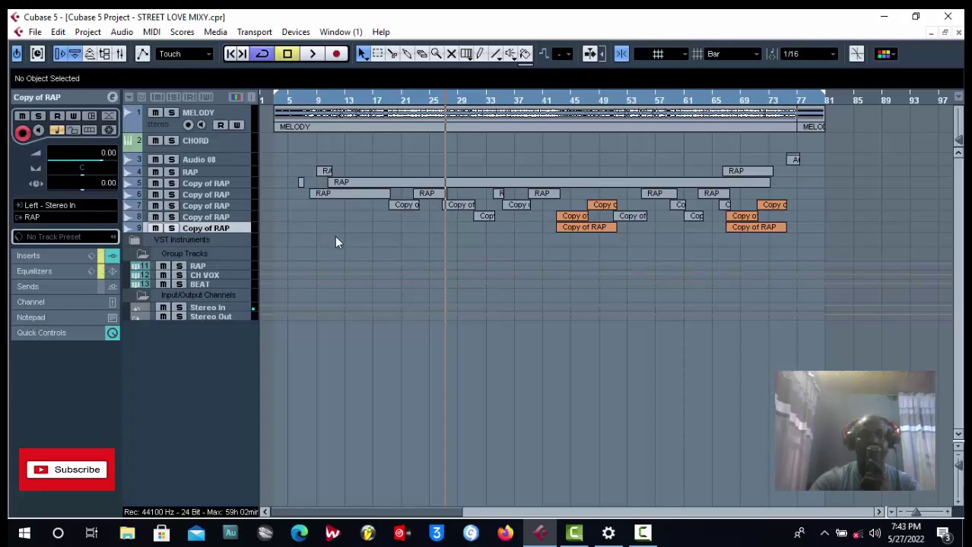
click(230, 173)
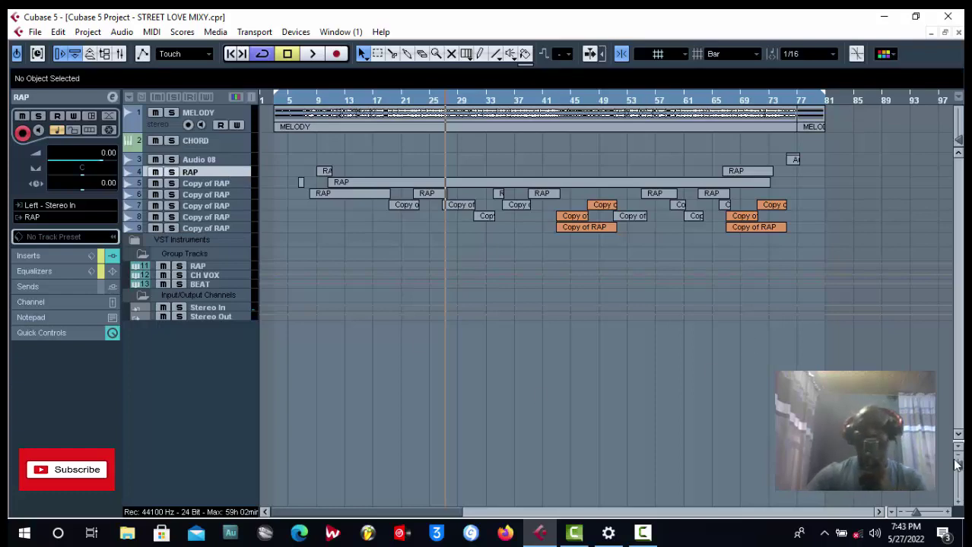
- Set the project cursor at bar 11 and check the project tempo in the Tempo Track Editor
drag(956, 466, 957, 455)
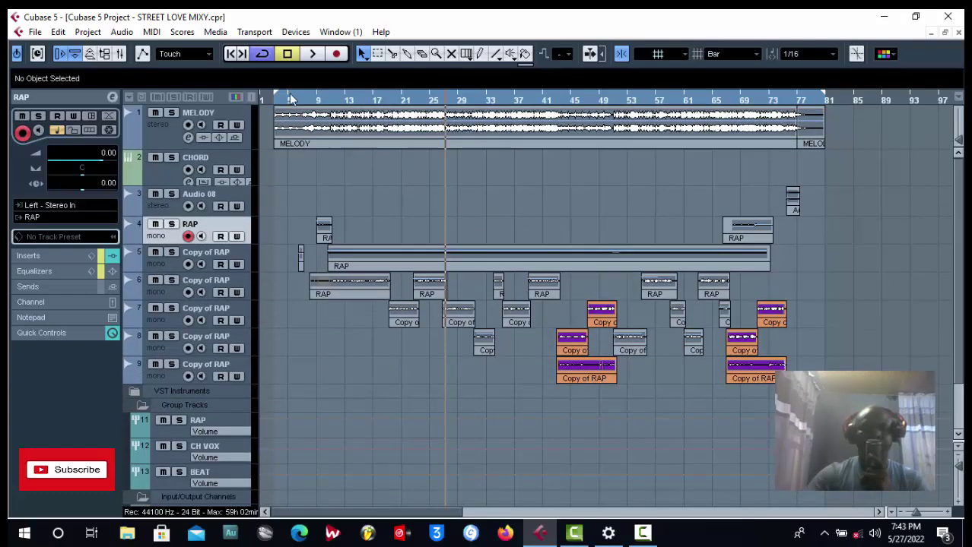
click(330, 99)
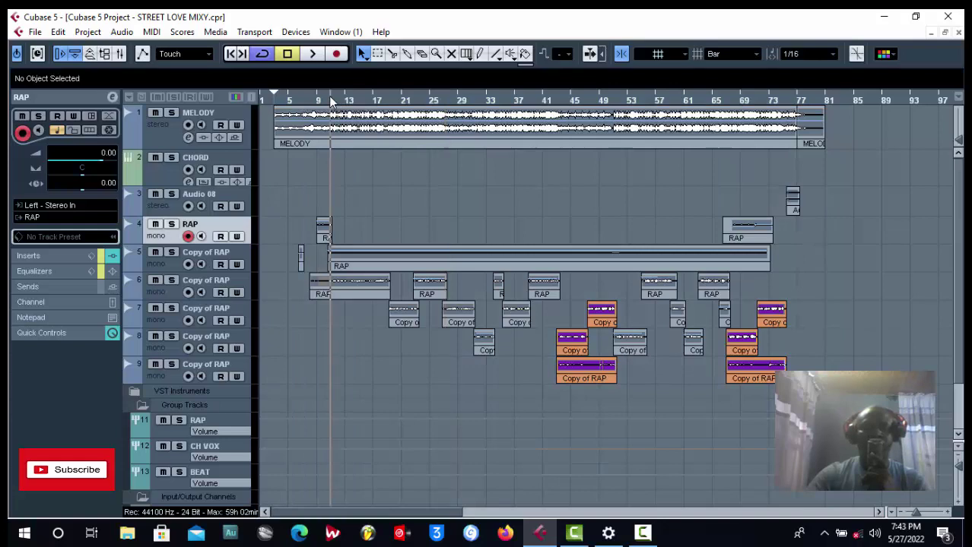
key(h)
key(h)
key(h)
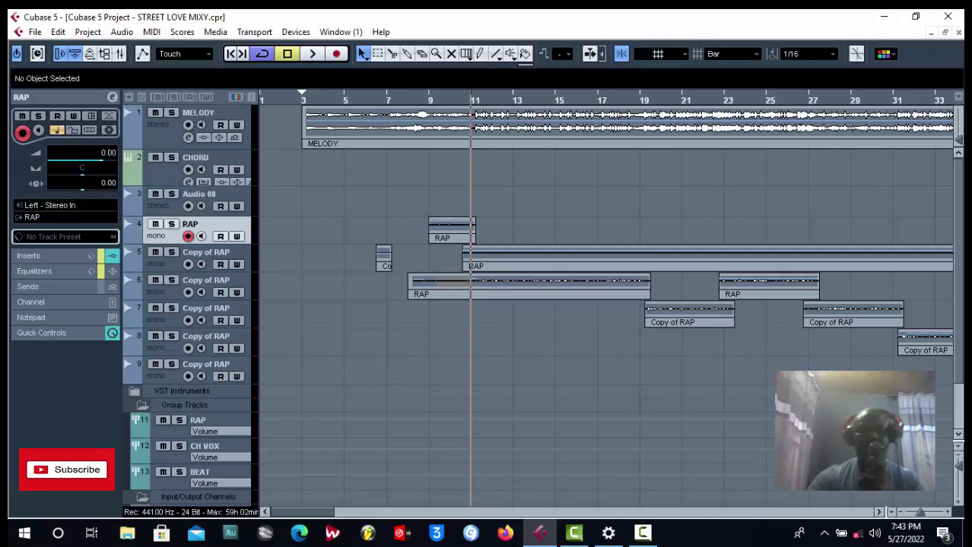
drag(921, 514, 917, 513)
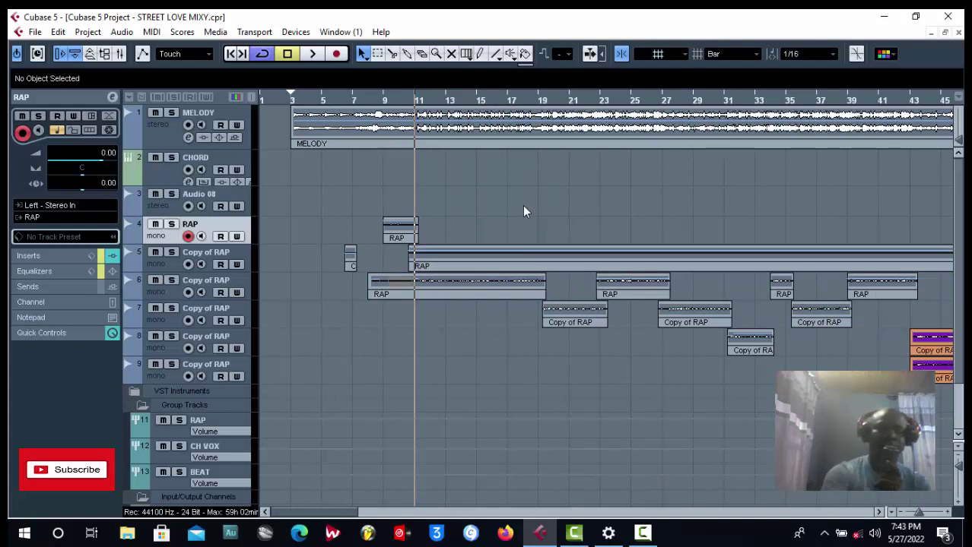
key(ctrl+t)
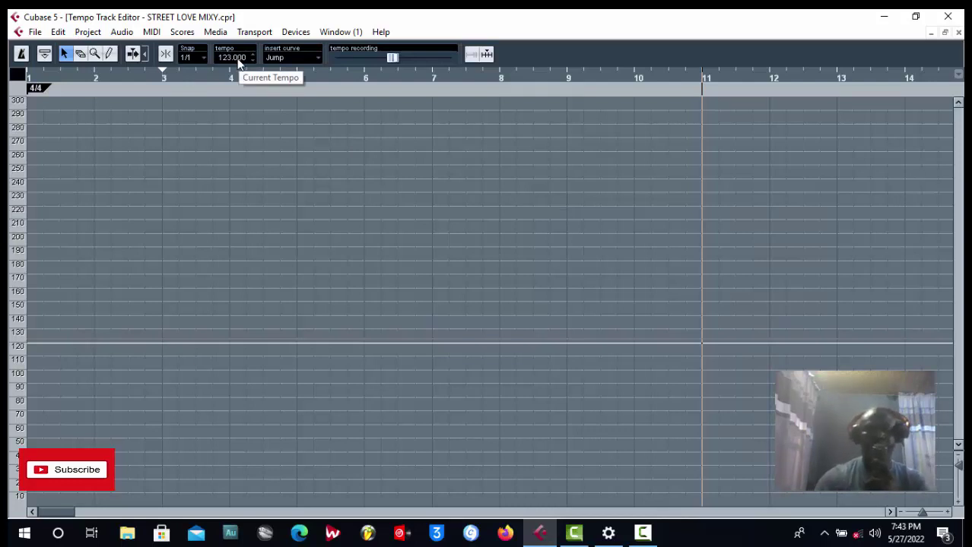
key(ctrl+w)
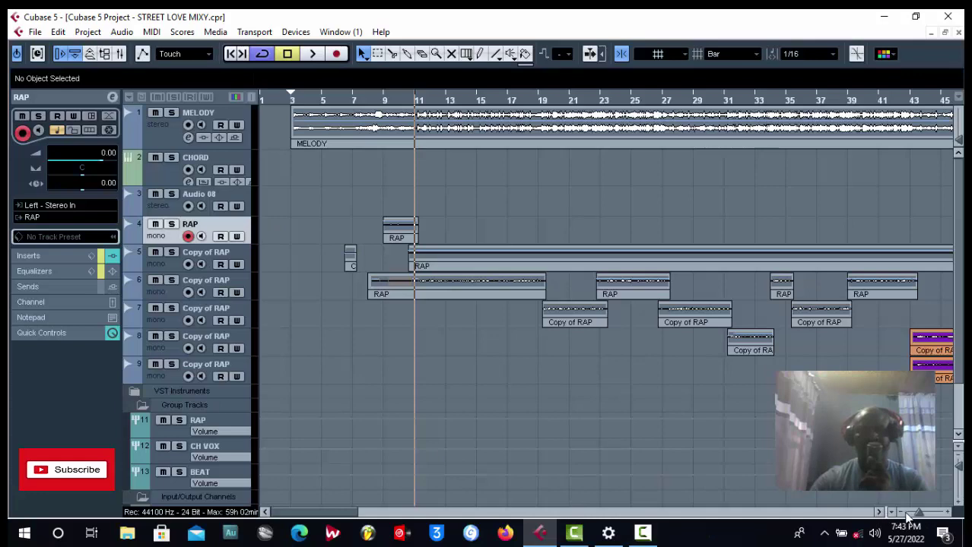
- Bypass the inserts, equalizers and sends on the RAP group track
drag(920, 514, 914, 516)
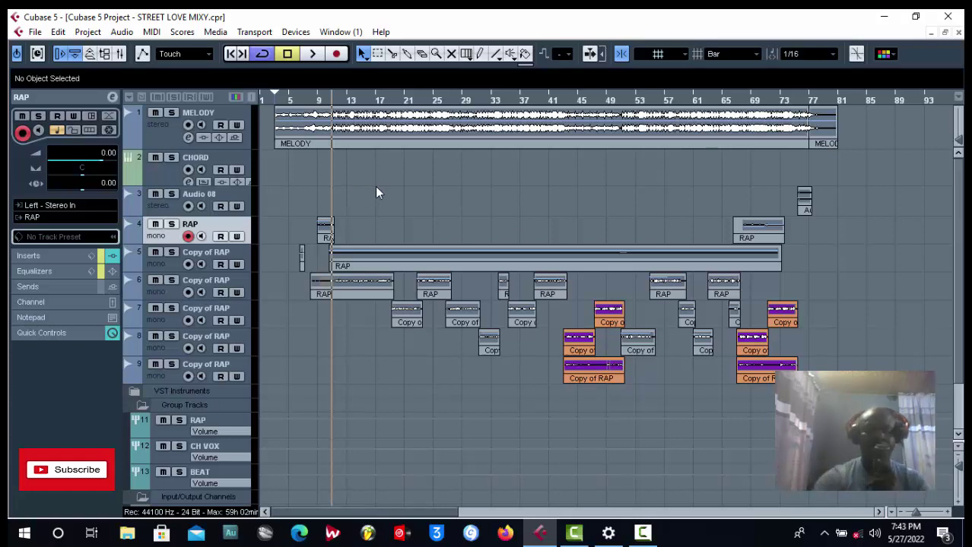
key(h)
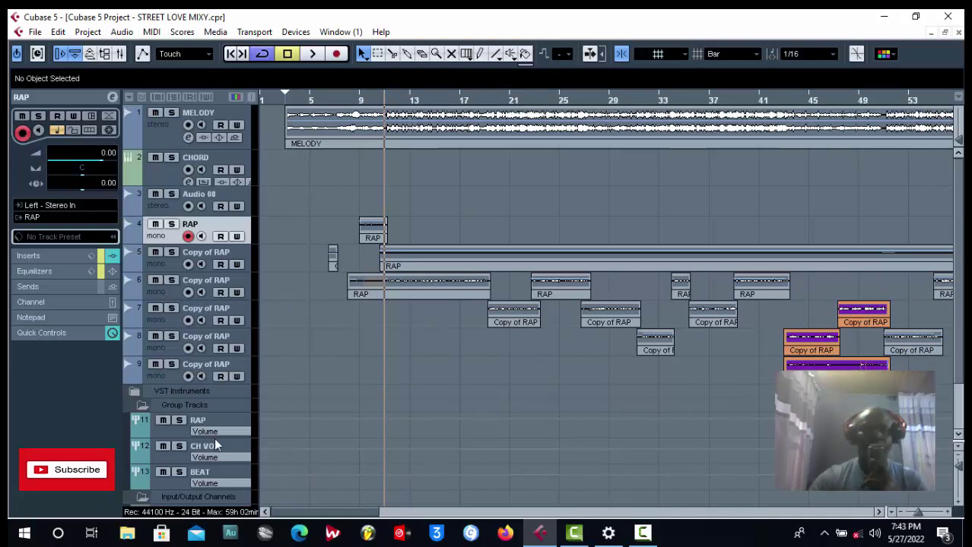
click(214, 419)
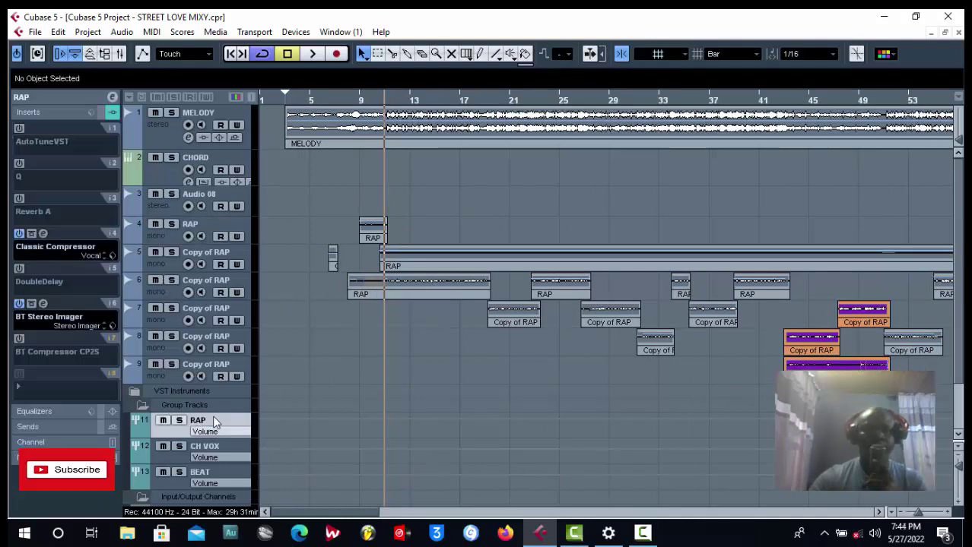
click(101, 112)
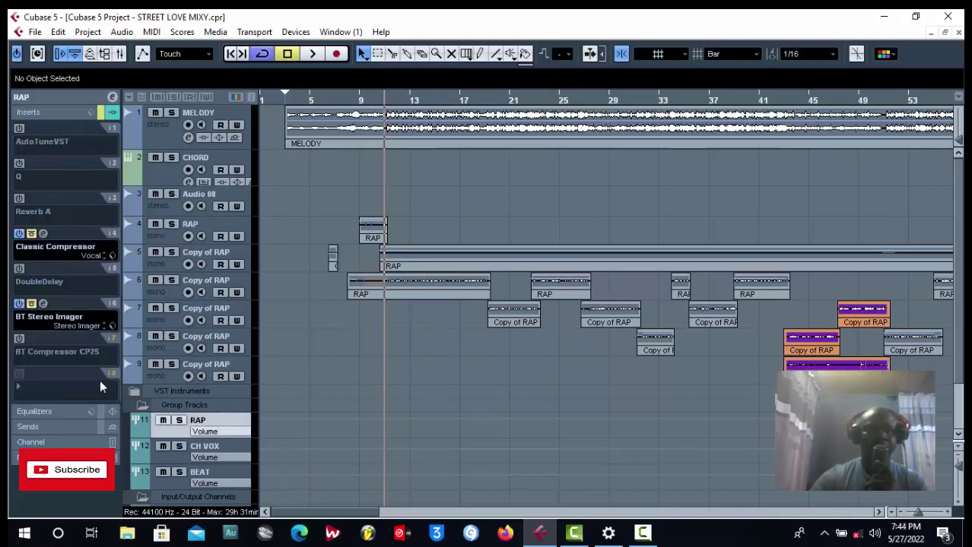
click(100, 426)
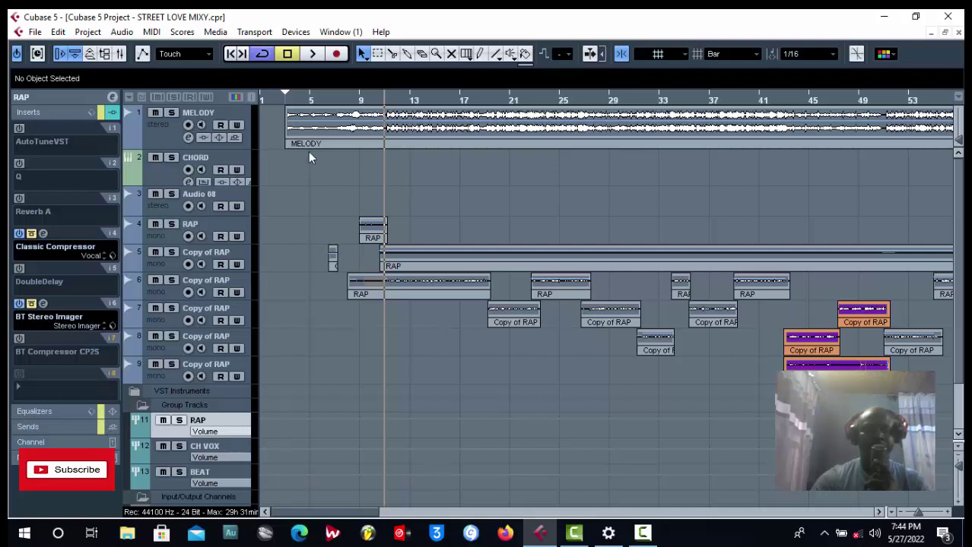
click(75, 96)
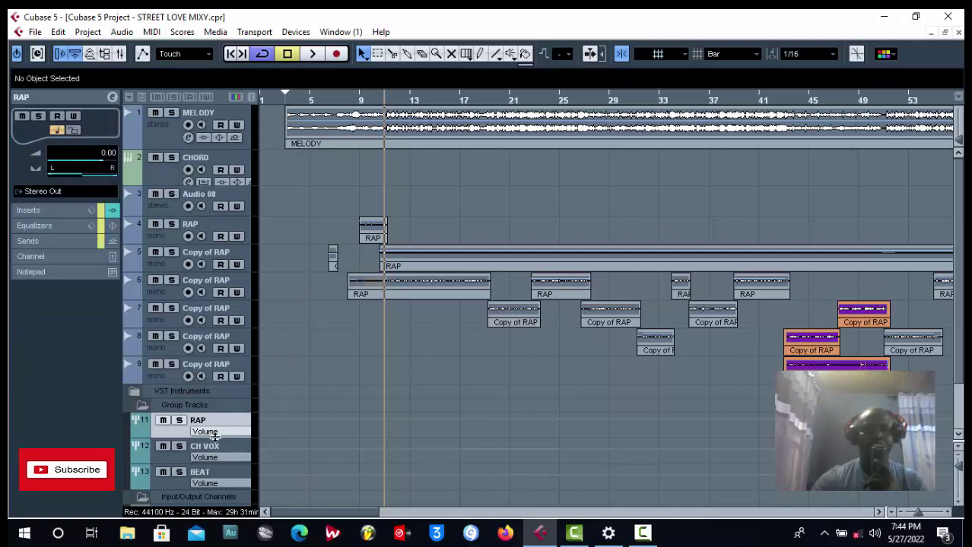
- Mute the MELODY track and play the raw vocal of track 6's first RAP part in the Audio Part Editor
click(156, 114)
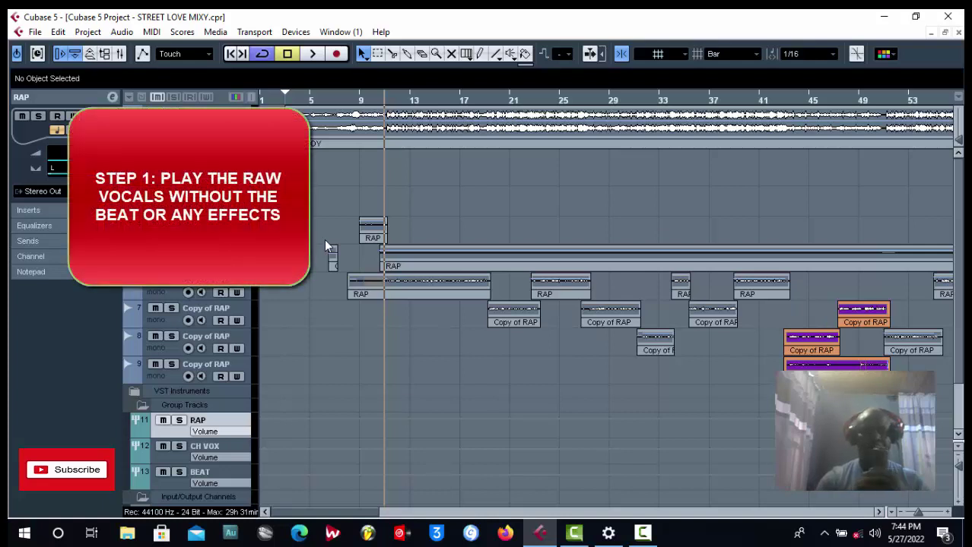
double_click(431, 282)
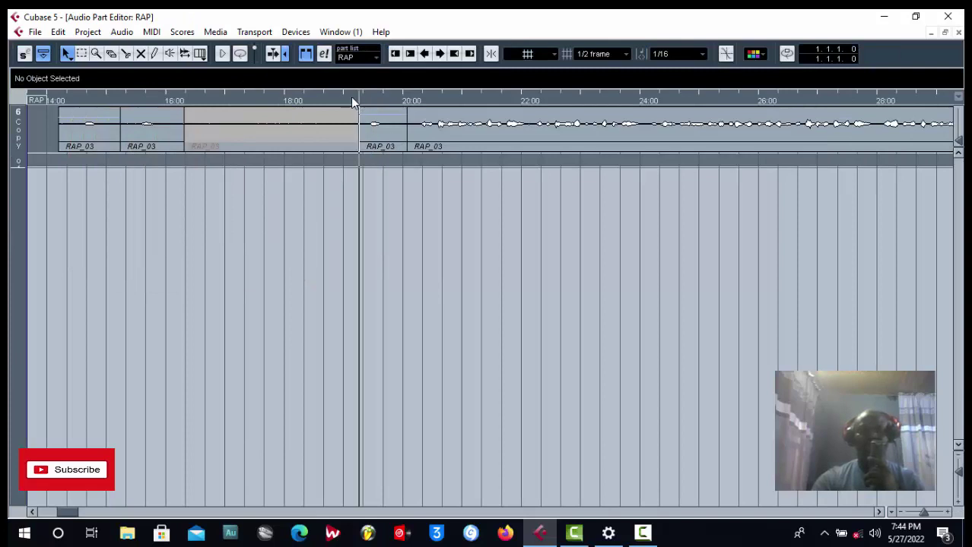
key(g)
key(g)
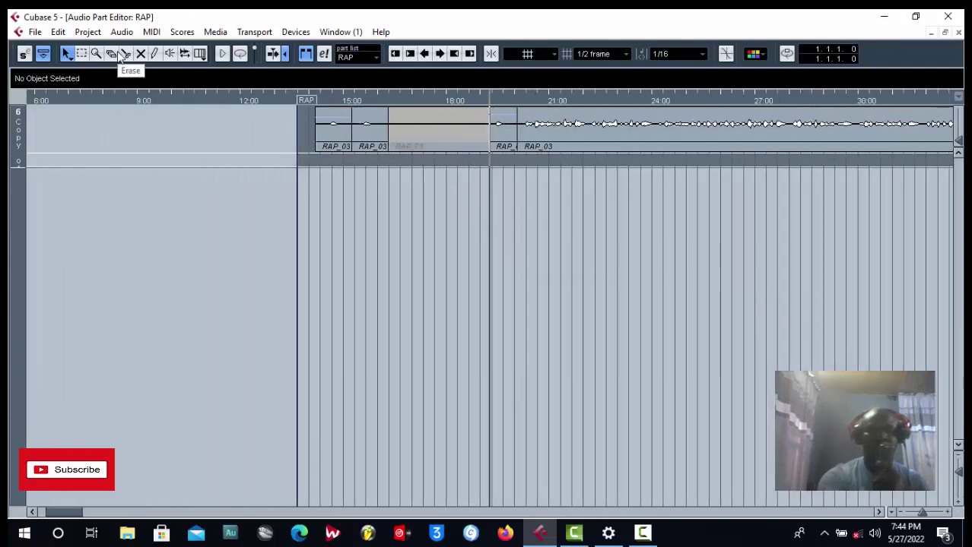
key(space)
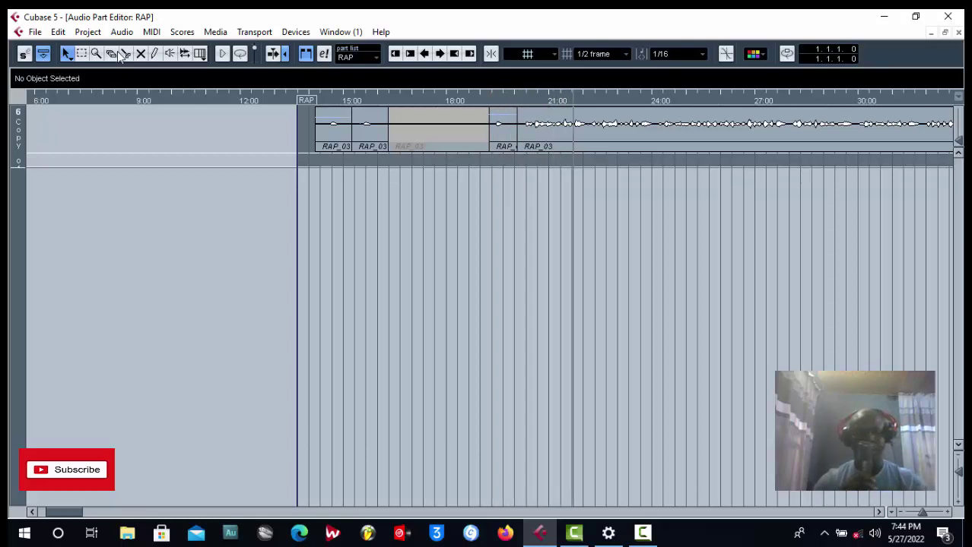
key(g)
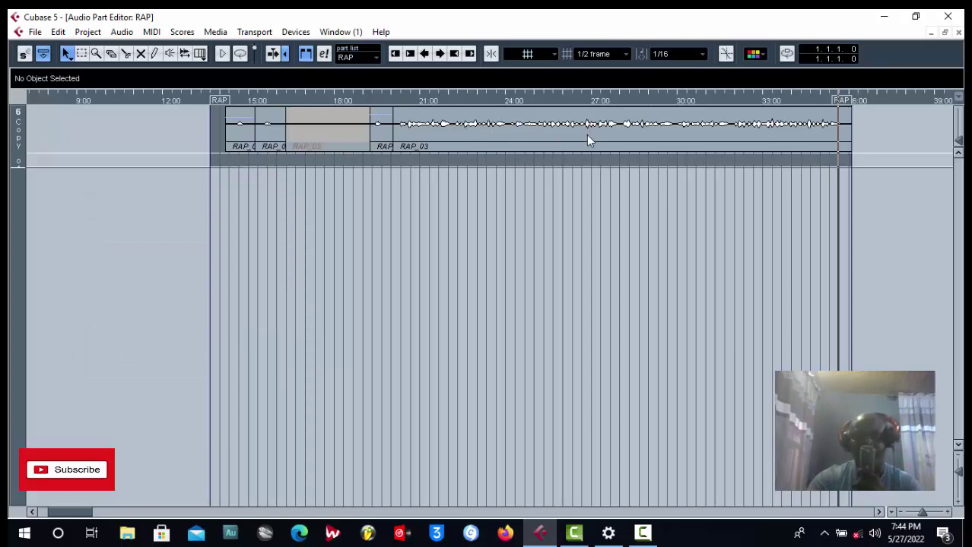
- Split the long RAP_03 event at 26:22, 27:06 and just before 28:00
click(126, 55)
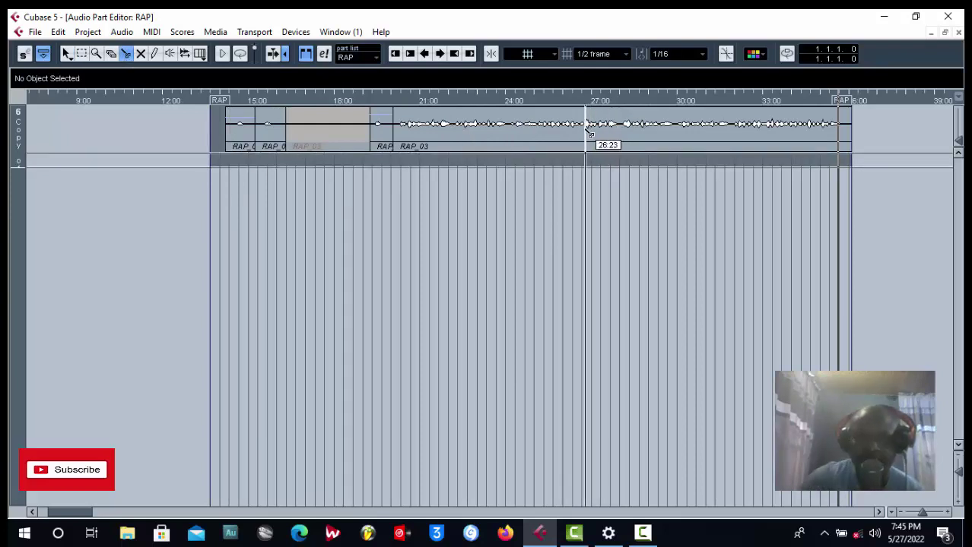
key(h)
key(h)
key(h)
key(h)
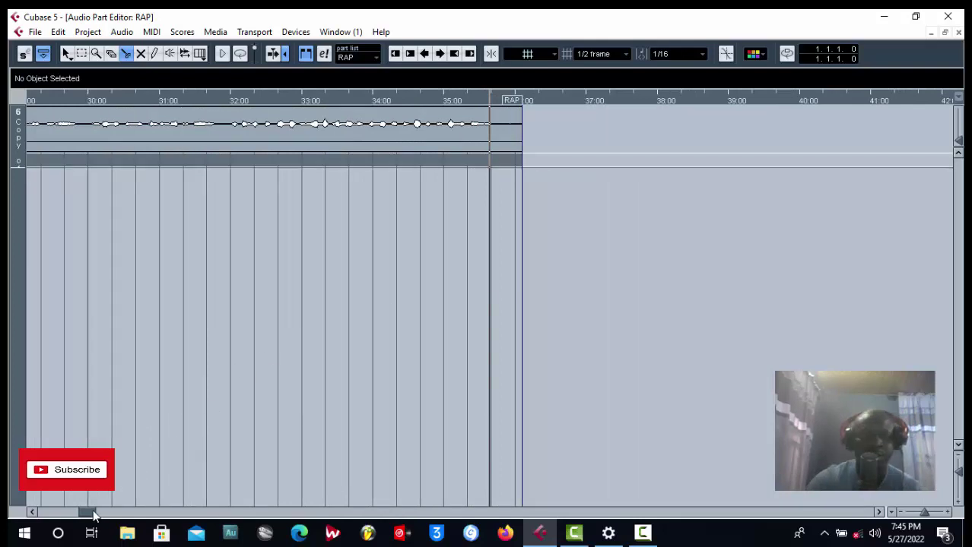
drag(88, 514, 69, 517)
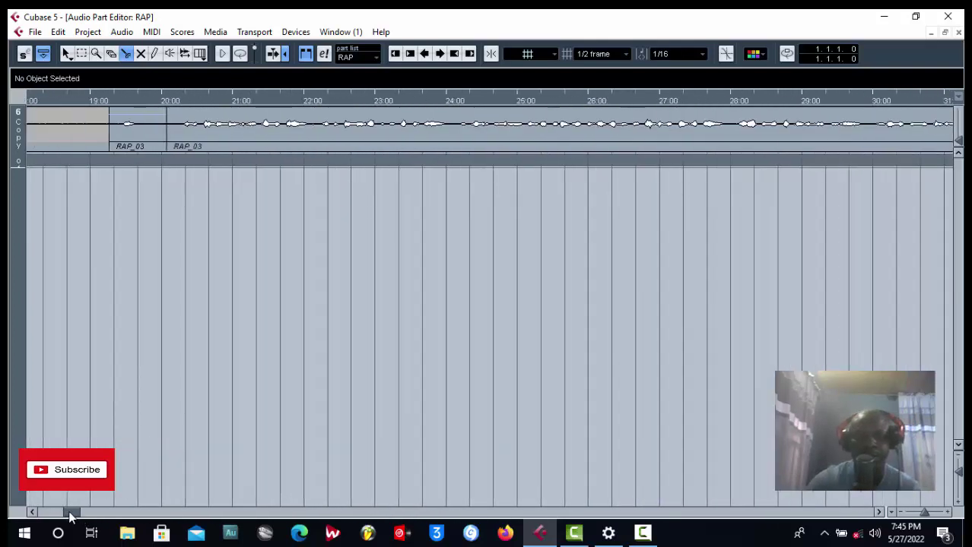
click(642, 139)
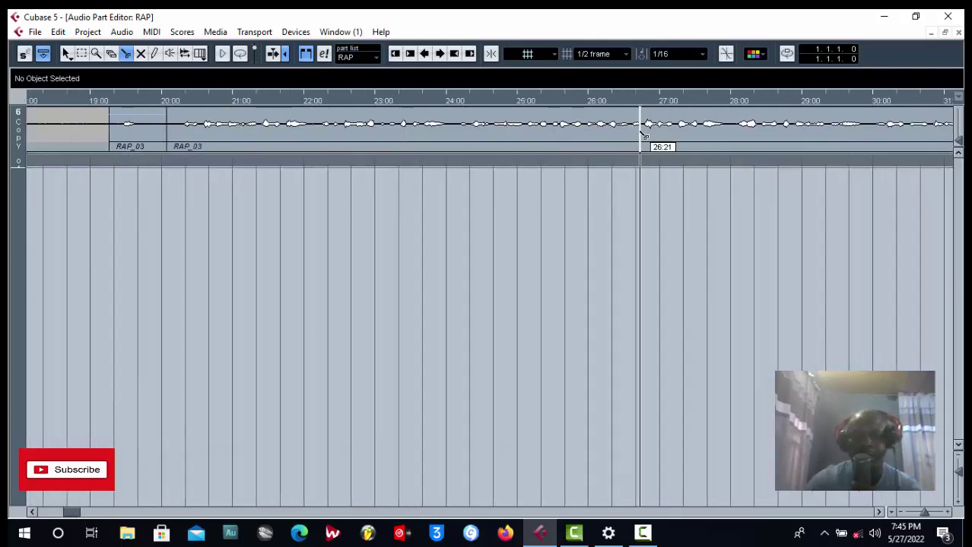
click(674, 137)
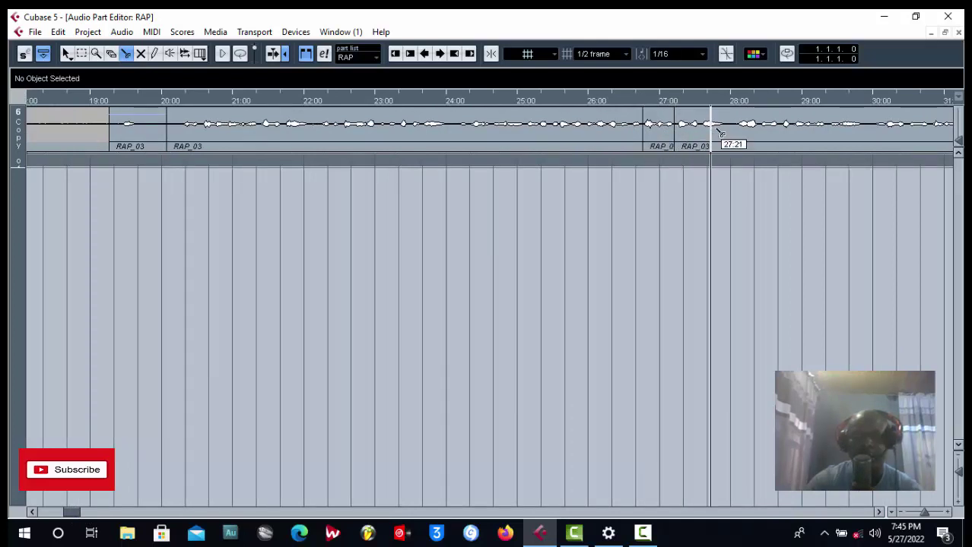
click(727, 137)
- Play the split rap phrases from about 23:00 to judge their levels
click(385, 102)
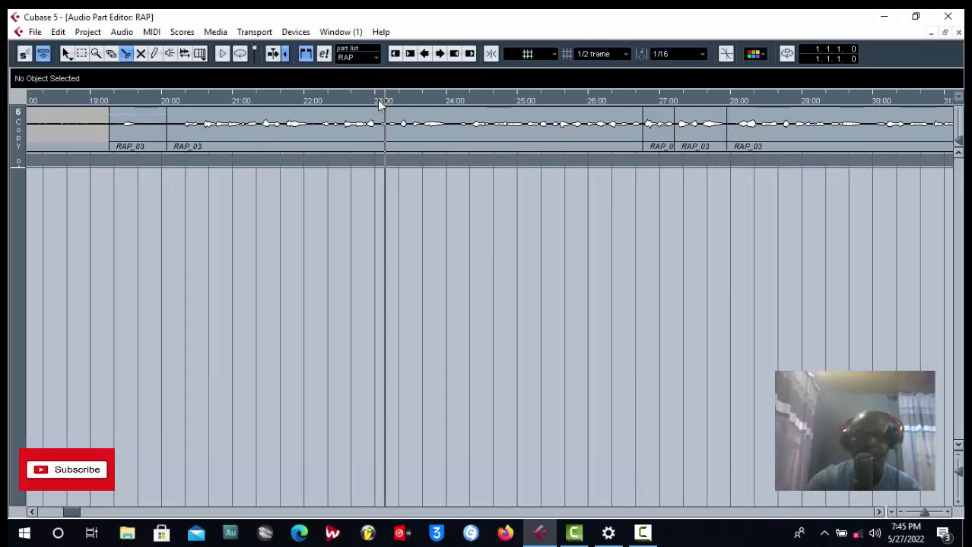
key(space)
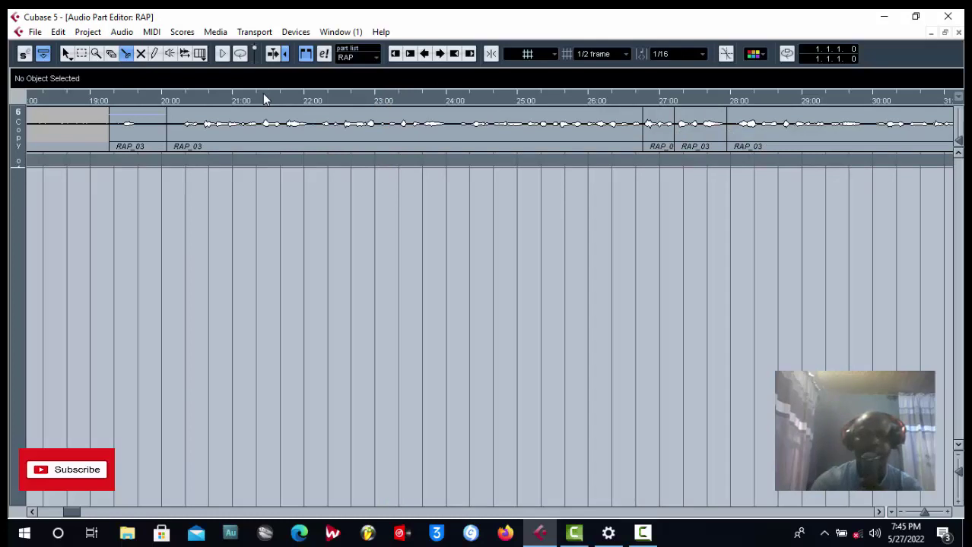
key(1)
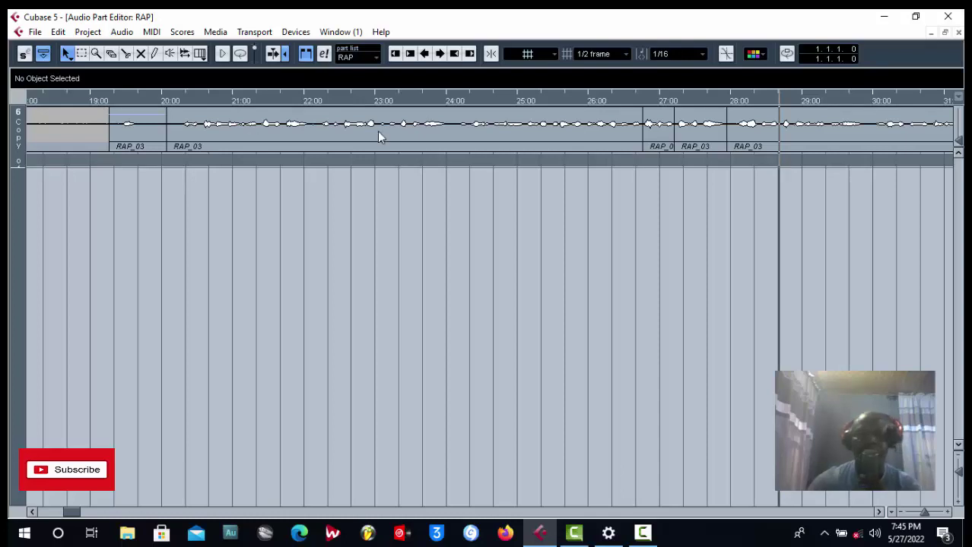
- Split the short RAP_03 event starting at 26:22 again at 26:28 and lower the volume of its first piece
click(645, 120)
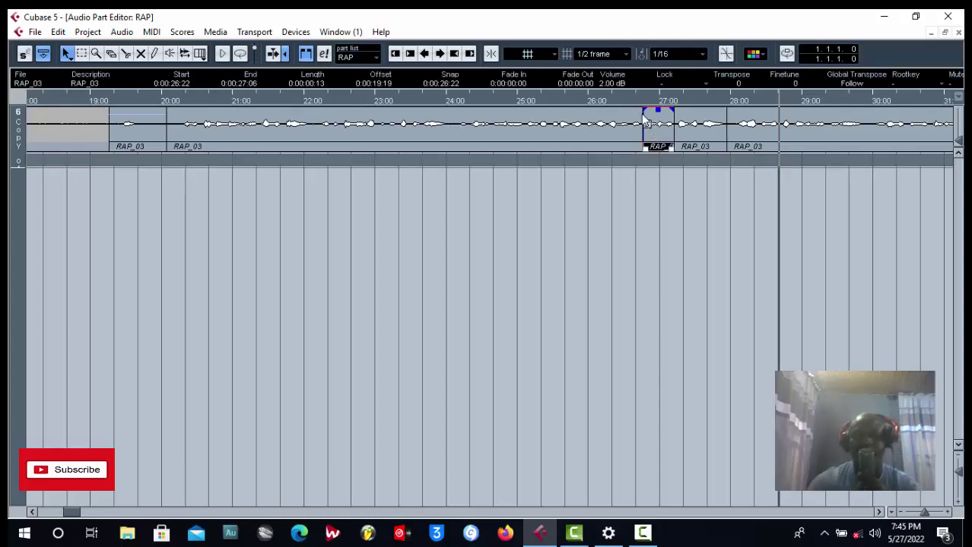
click(669, 185)
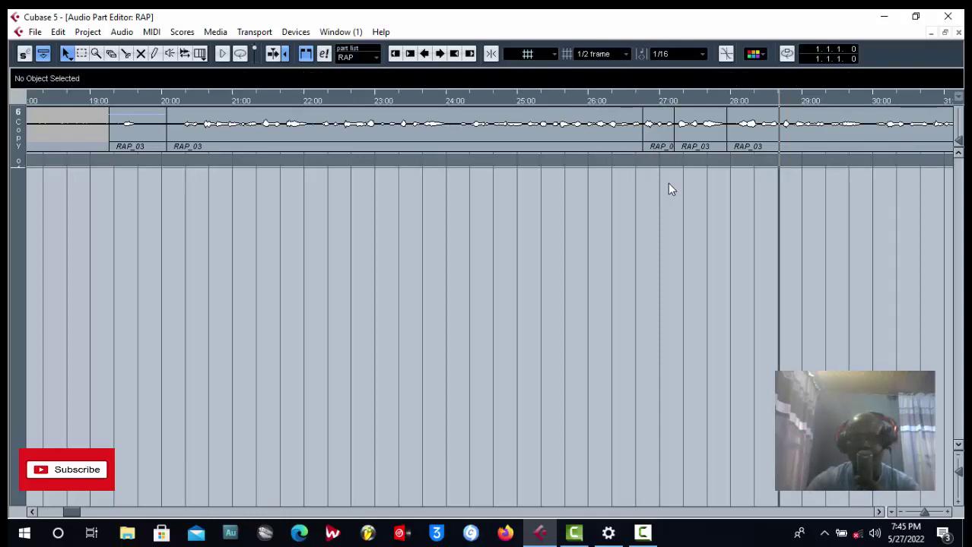
right_click(657, 120)
click(701, 123)
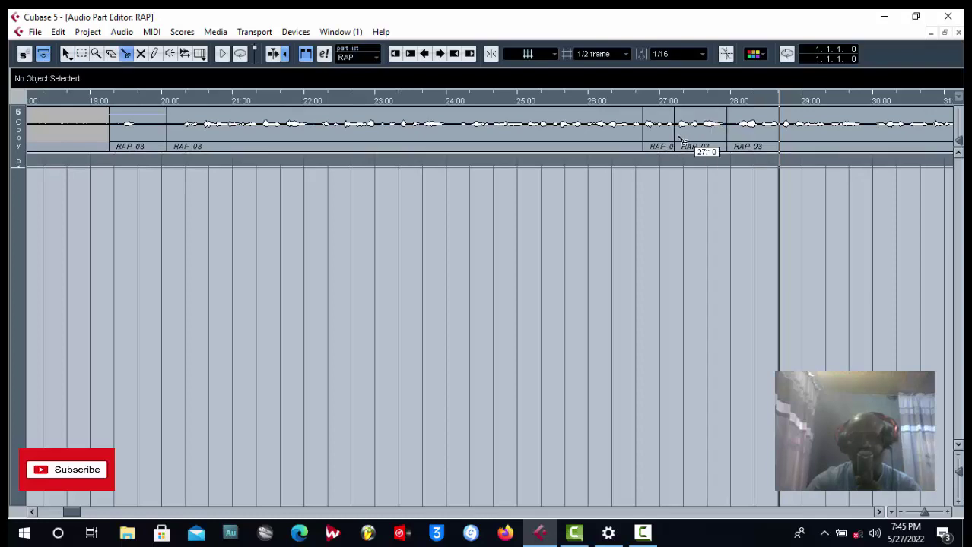
click(654, 135)
key(1)
click(650, 135)
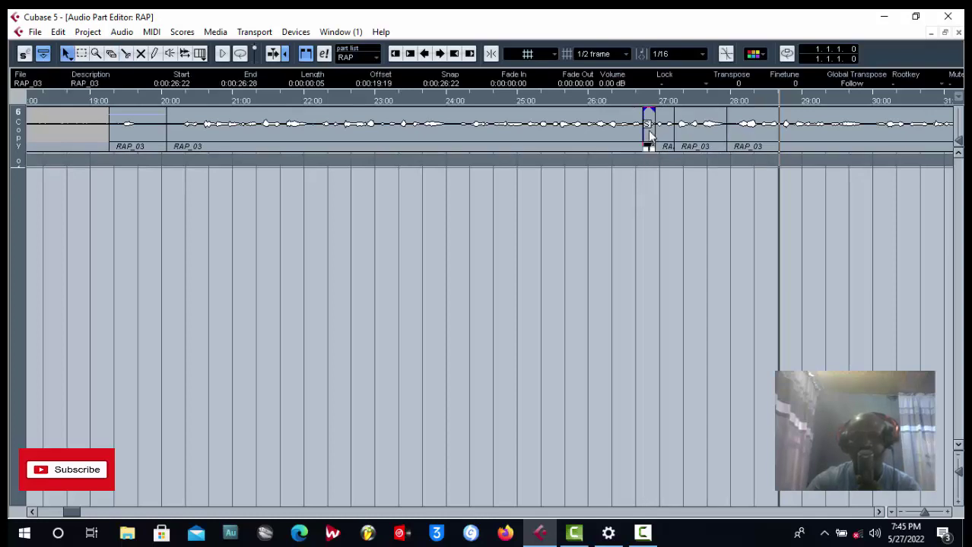
scroll(617, 83, down, 1)
- Set the volume of the RAP_03 event starting at 27:06 to -1.00 dB and replay the edited phrases
click(704, 130)
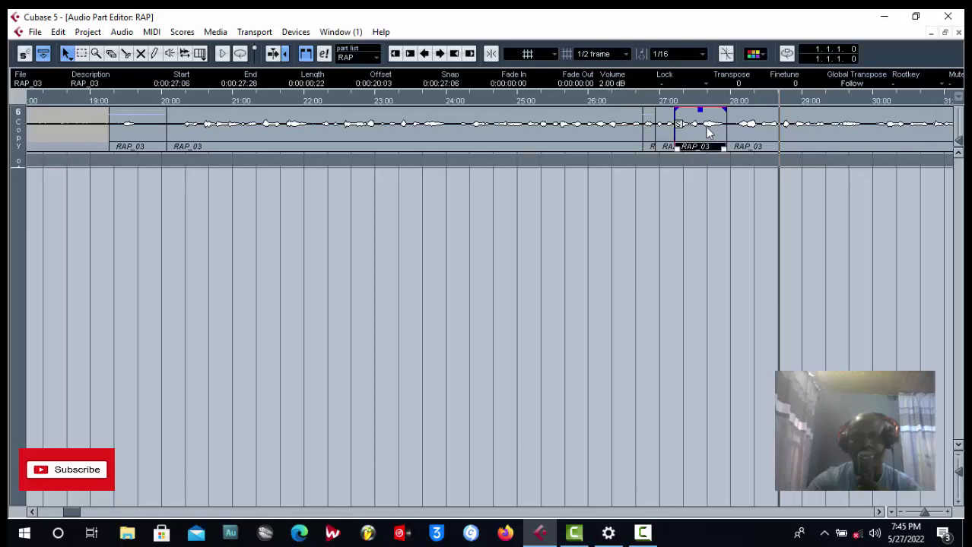
scroll(614, 82, down, 1)
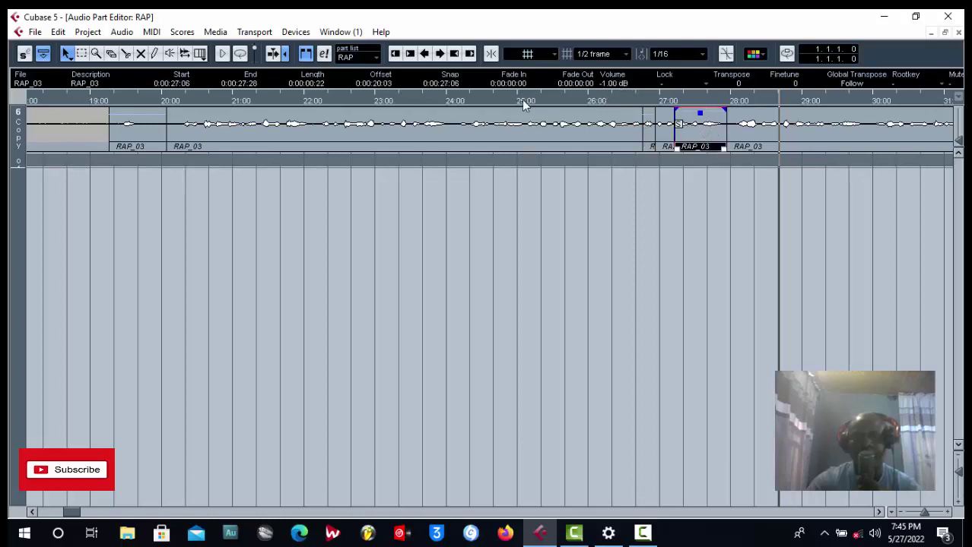
click(362, 97)
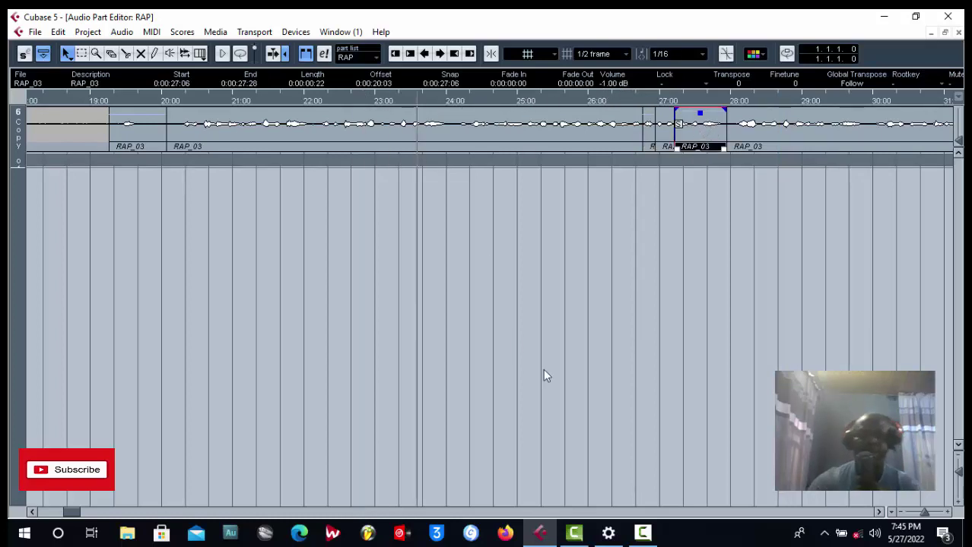
click(589, 307)
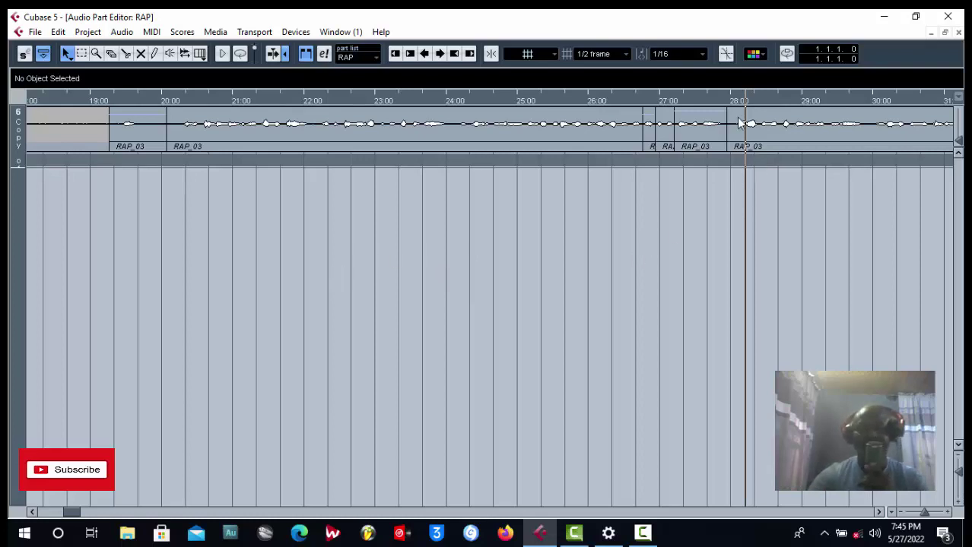
click(508, 101)
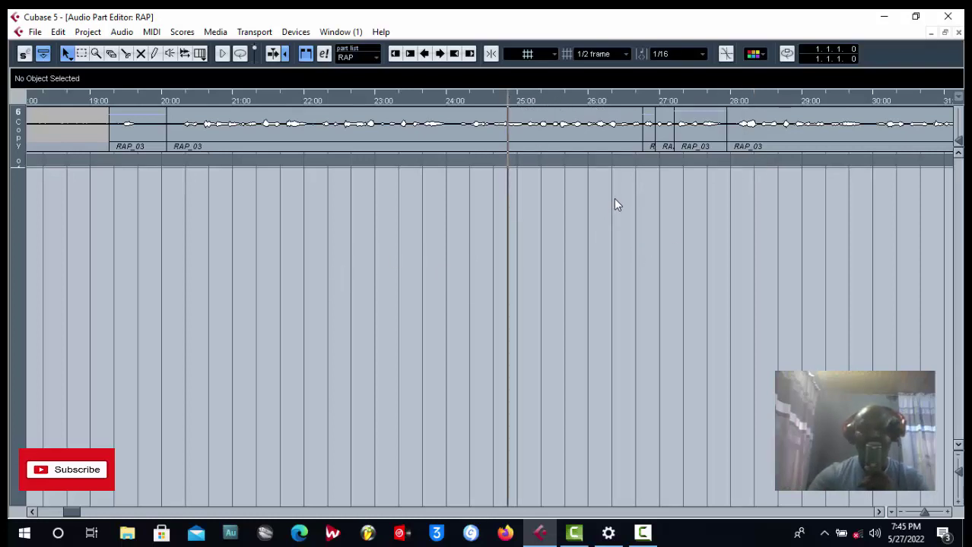
- Split the last RAP_03 event at 28:12 and set the volume of the piece before the cut to -1.00 dB
right_click(614, 198)
click(674, 198)
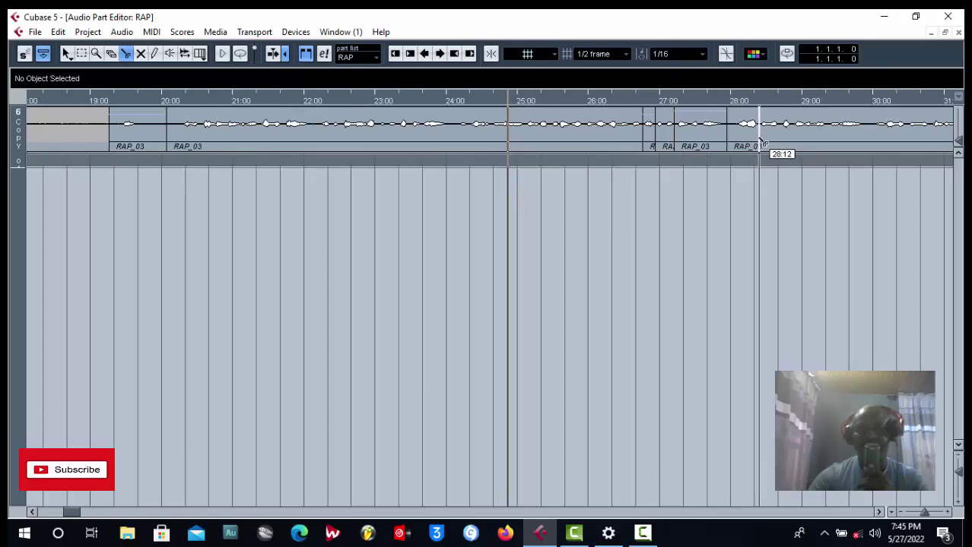
click(759, 143)
key(1)
click(748, 127)
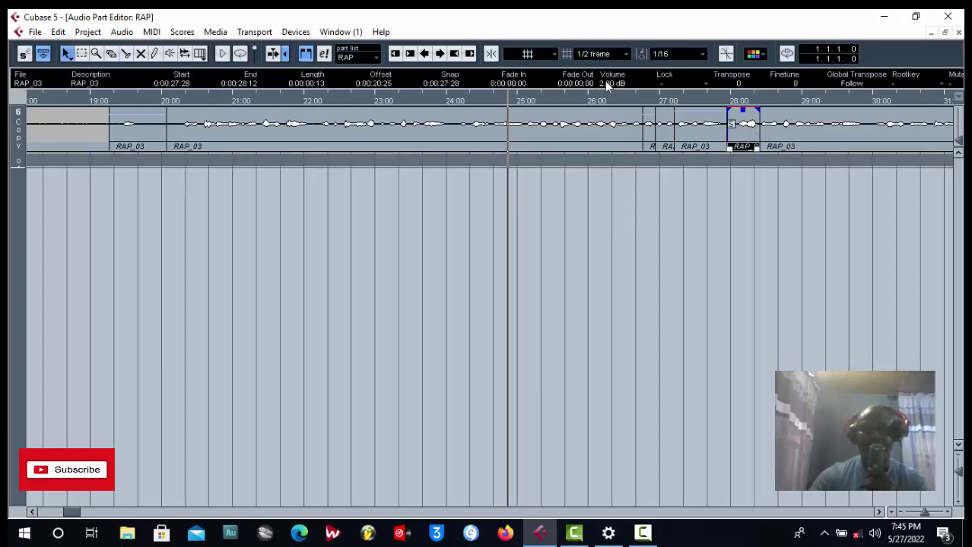
scroll(612, 83, down, 3)
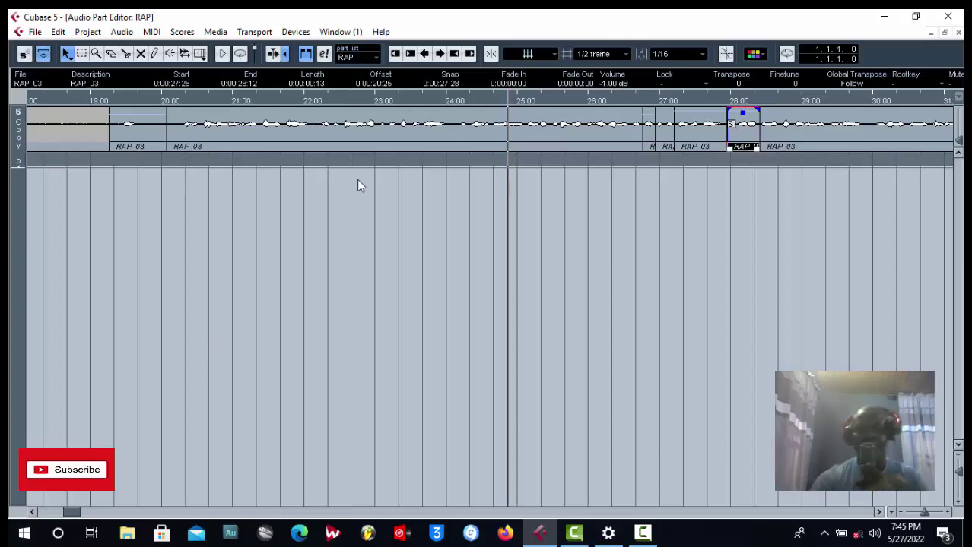
- Set the volume of the RAP_03 event starting at 27:28 to -2.00 dB and close the Audio Part Editor
key(g)
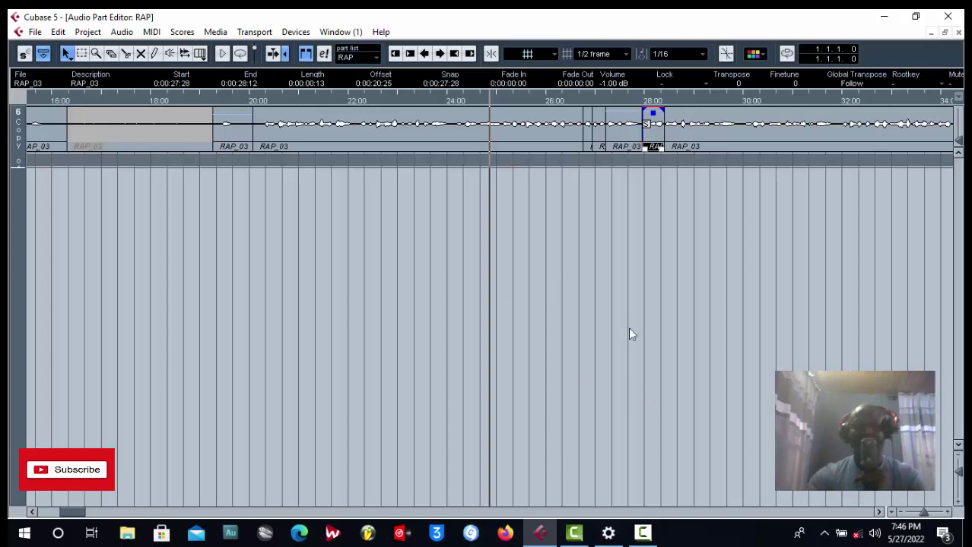
click(913, 515)
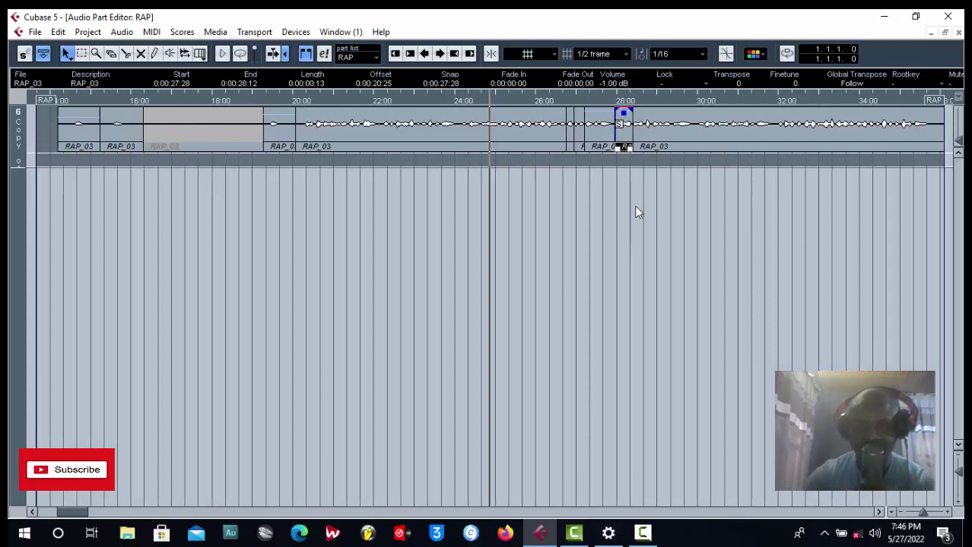
click(637, 213)
click(624, 133)
scroll(613, 84, down, 1)
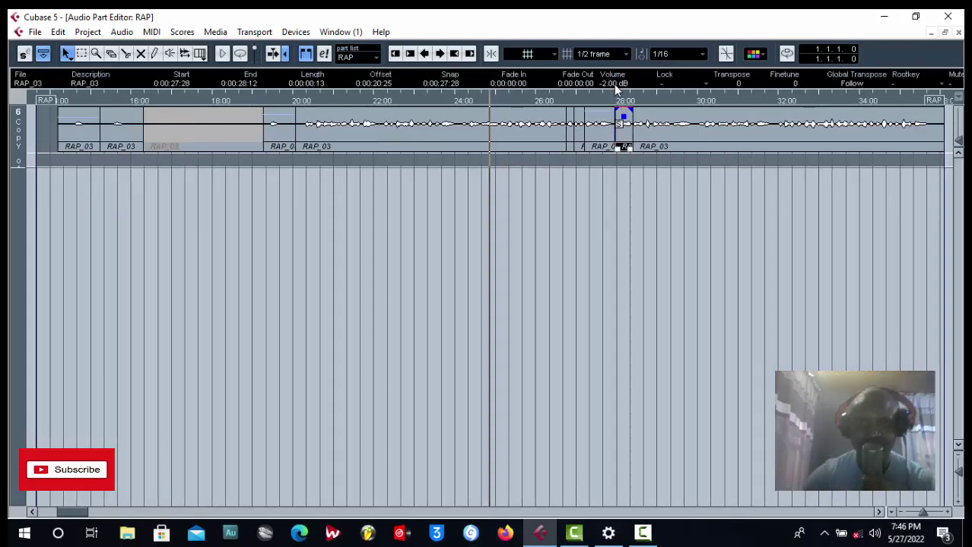
click(642, 203)
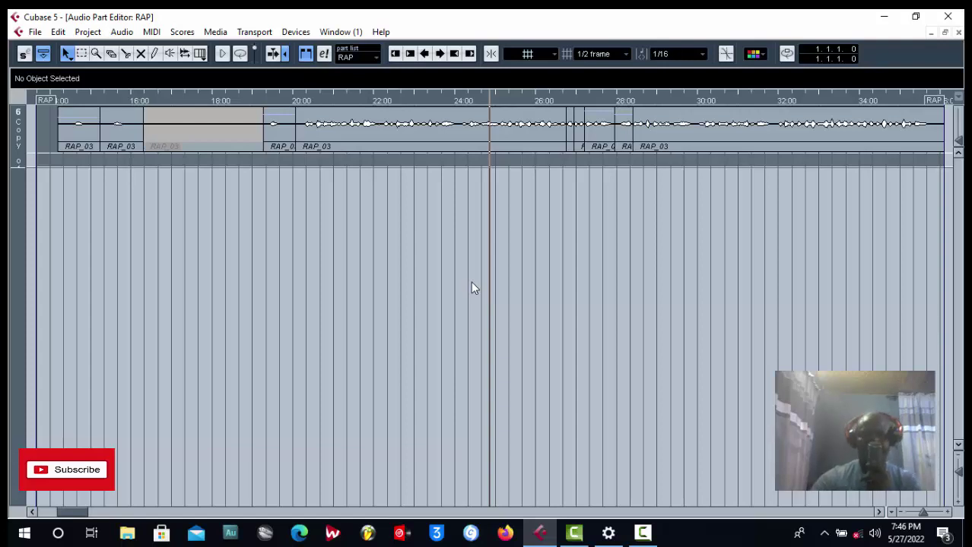
key(Escape)
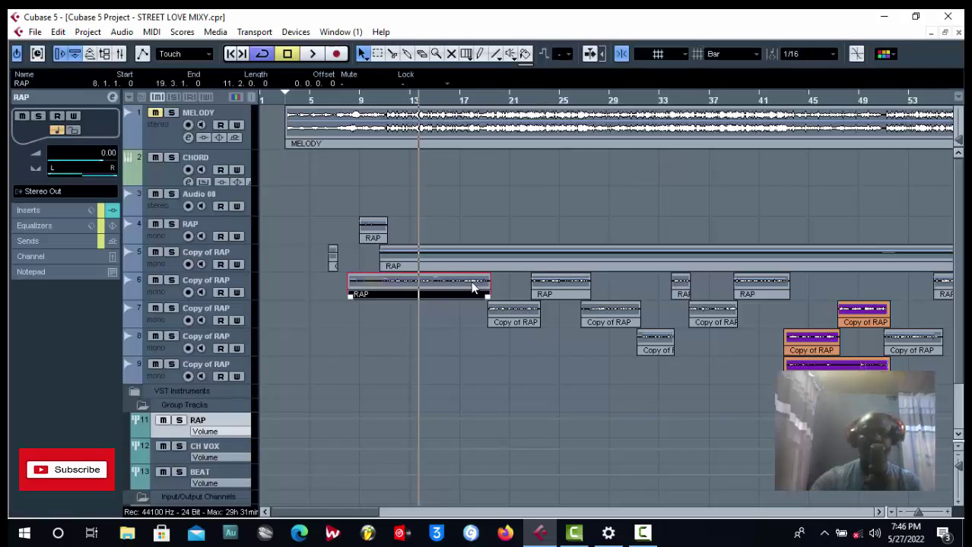
- Inspect the NS1 Mono noise suppressor on track 6, keeping its suppression value at 15.0, and close the plug-in window
click(234, 276)
click(34, 256)
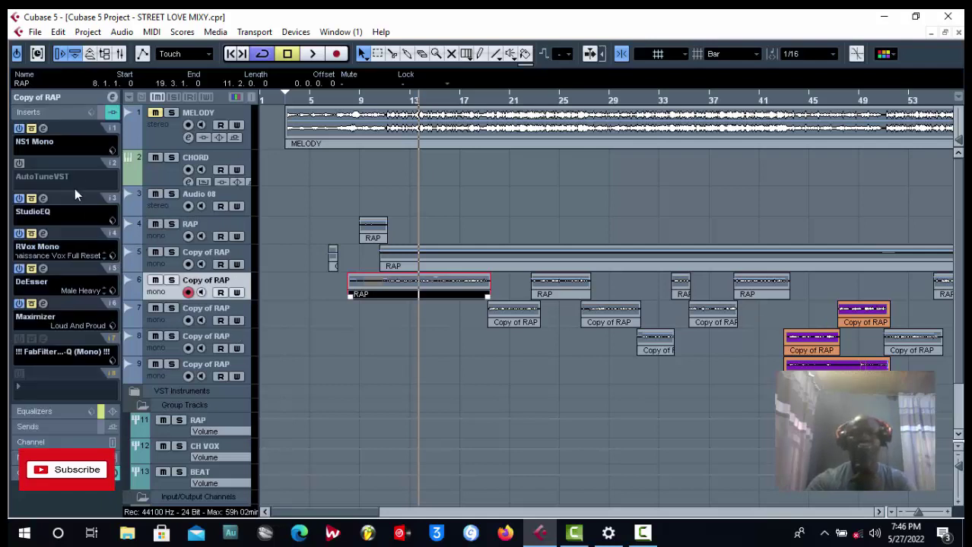
click(45, 129)
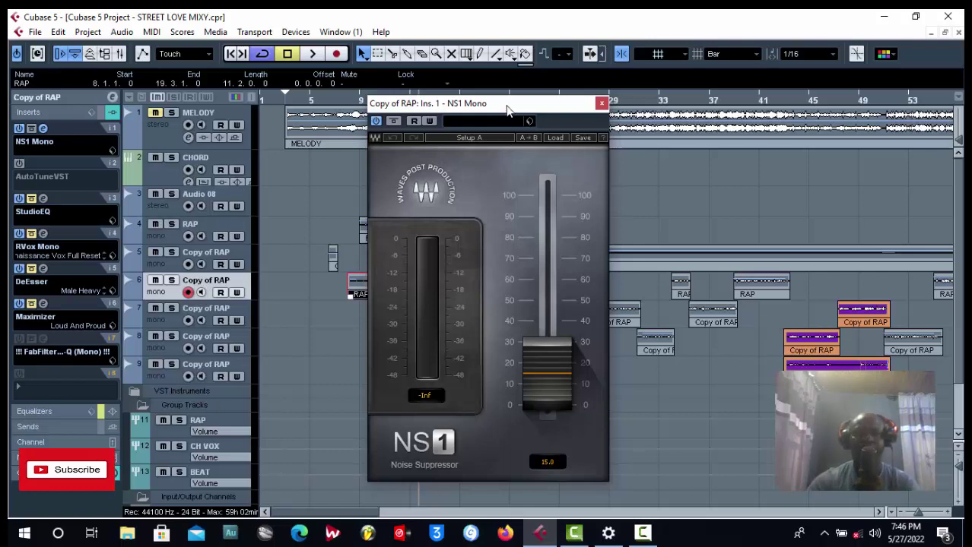
drag(504, 108, 459, 73)
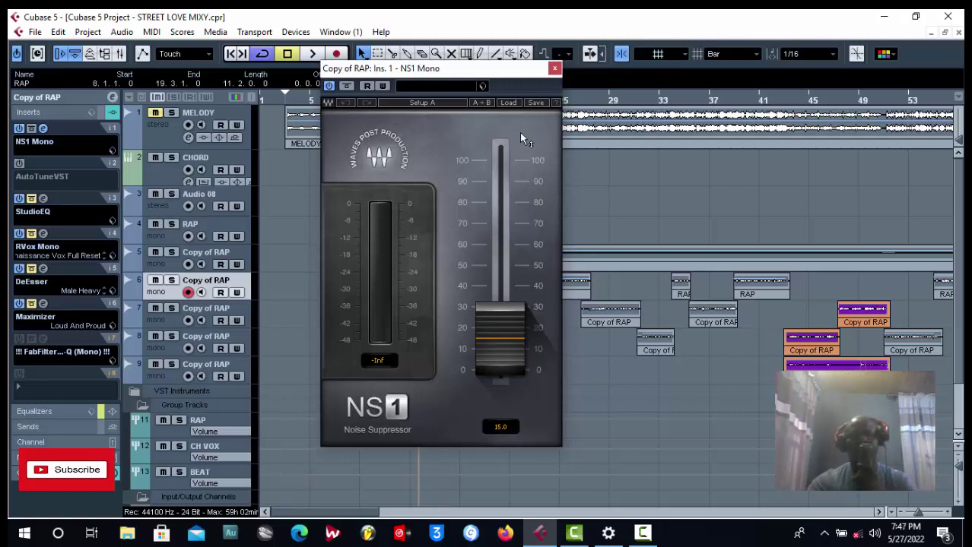
drag(482, 84, 428, 76)
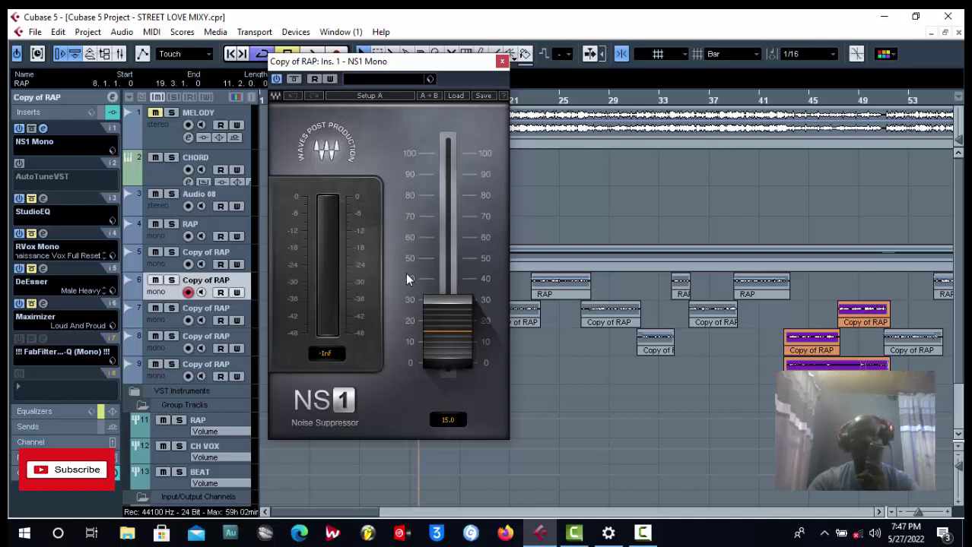
click(448, 422)
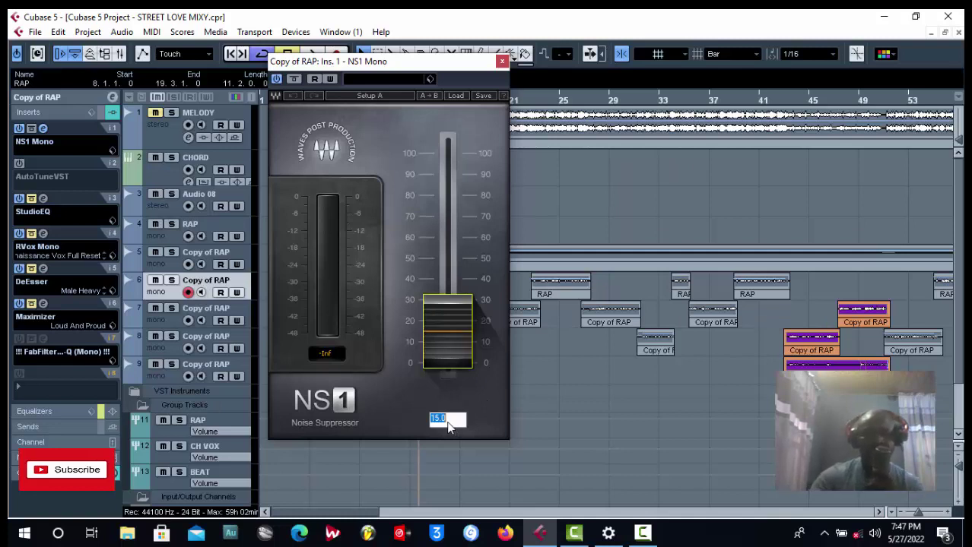
key(Return)
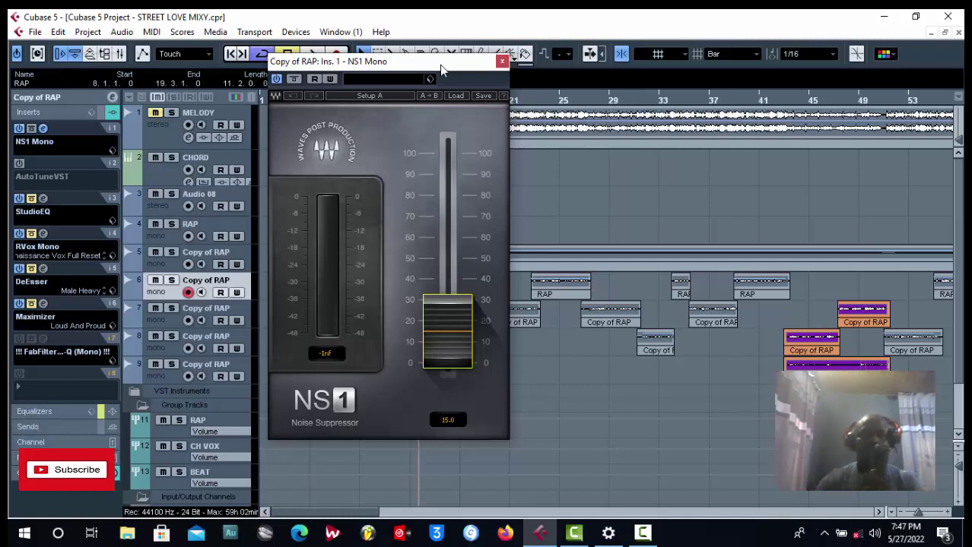
click(502, 61)
- Play the rap from bar 11 with NS1 Mono active and mute track 5
click(384, 101)
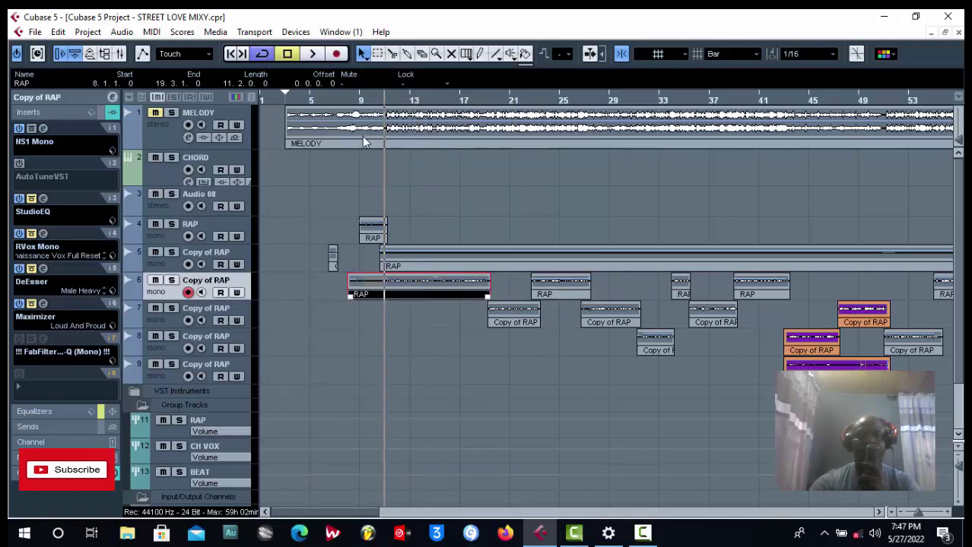
click(312, 55)
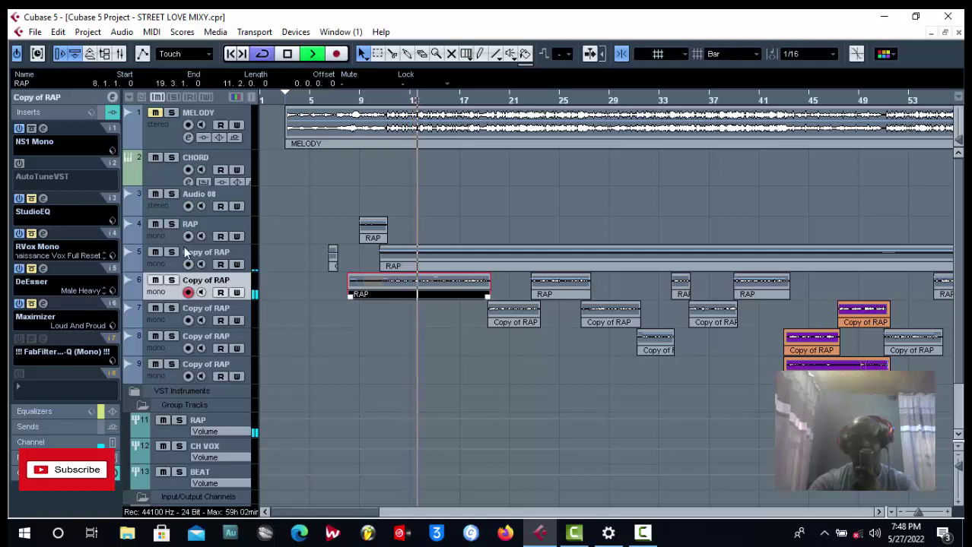
click(155, 252)
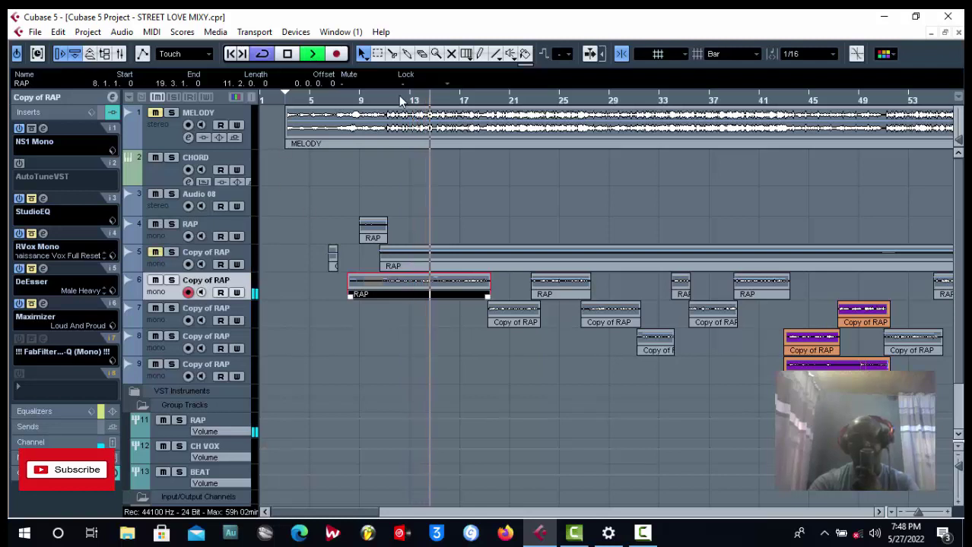
click(287, 54)
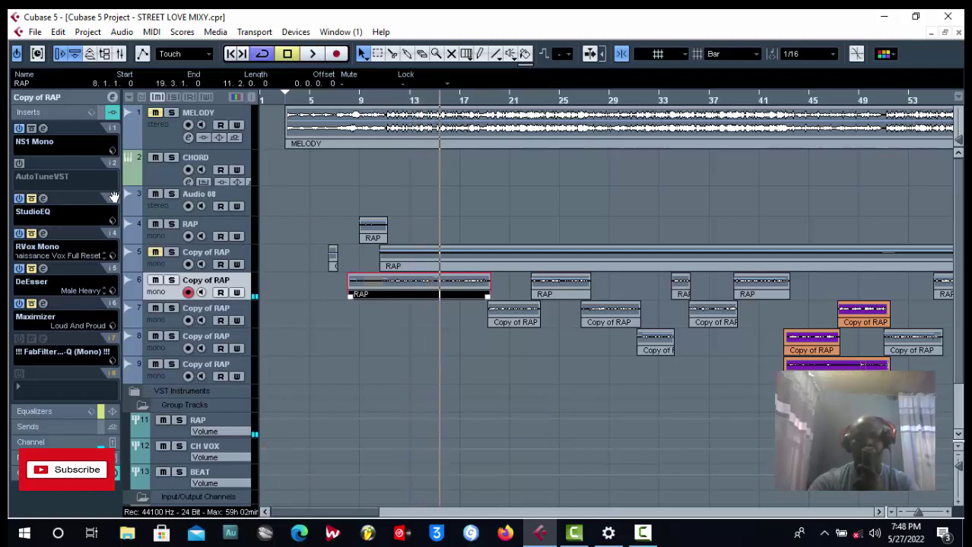
- Compare track 6's vocal from bar 11 with the NS1 Mono insert switched off and switched back on
click(19, 128)
click(385, 107)
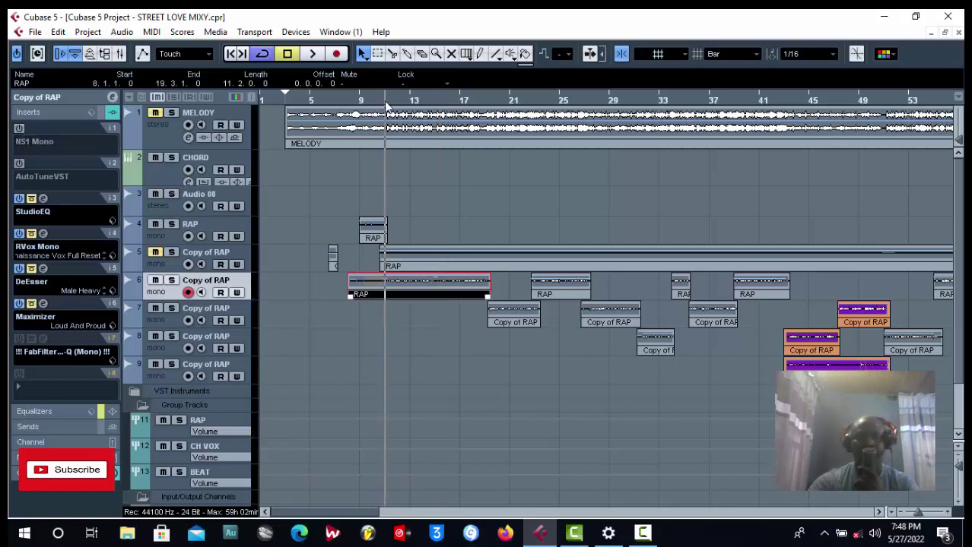
click(311, 56)
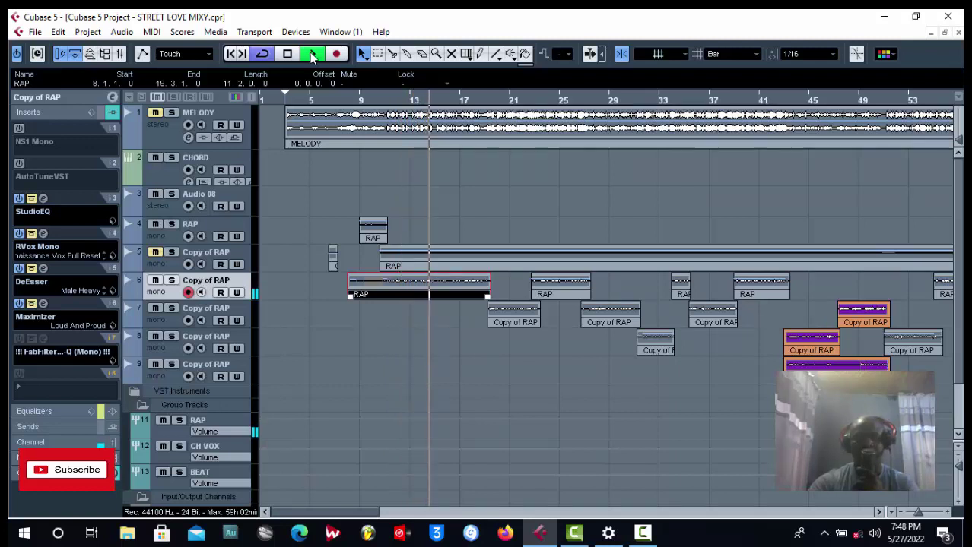
click(292, 53)
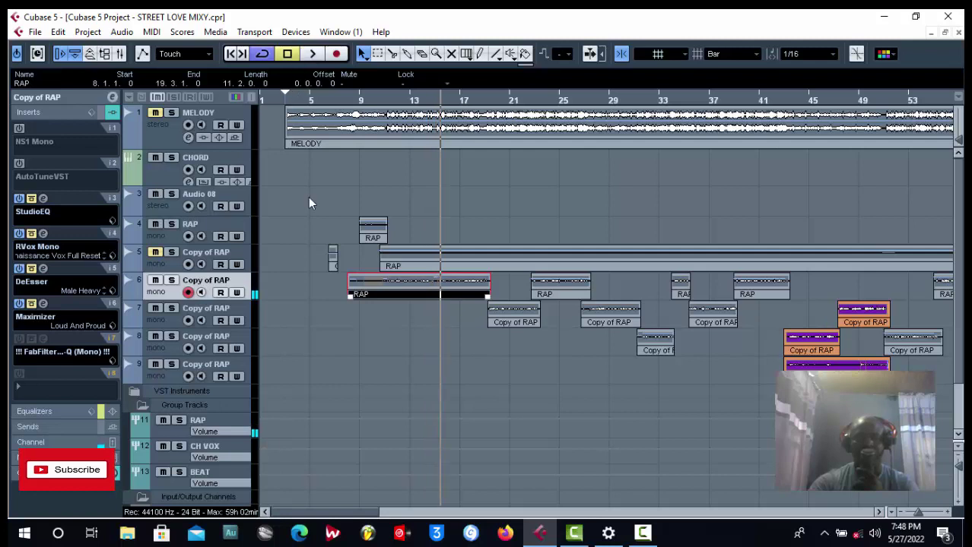
click(383, 102)
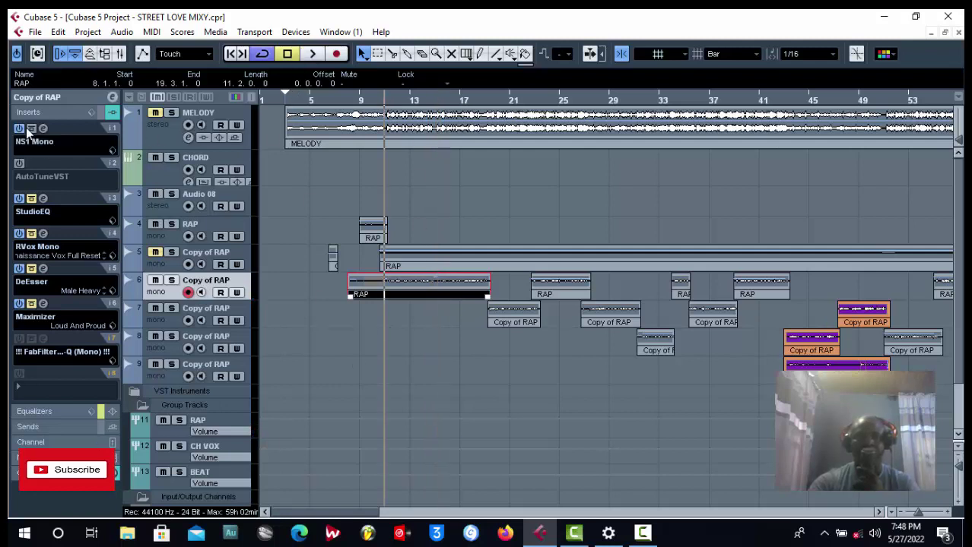
click(310, 54)
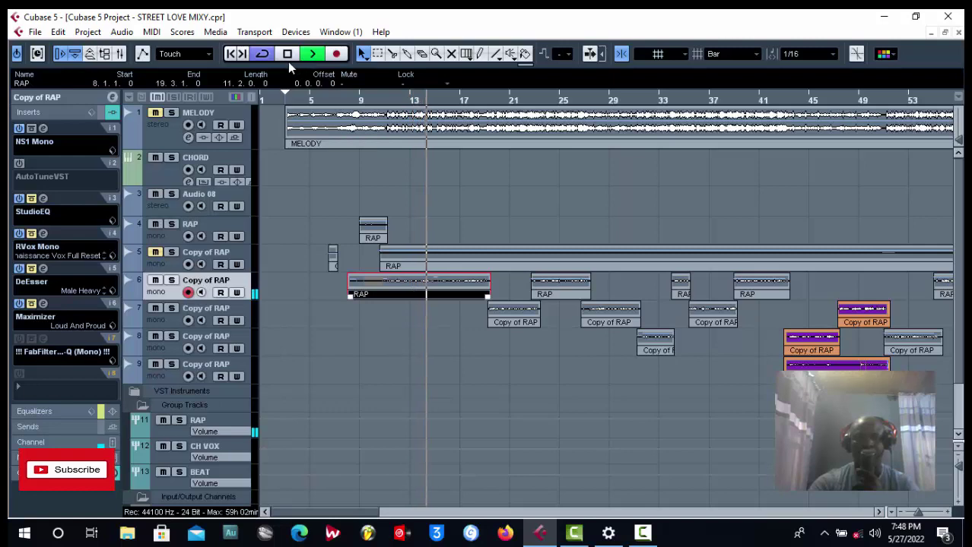
- Stop playback and move the project cursor back to about bar 10
click(287, 54)
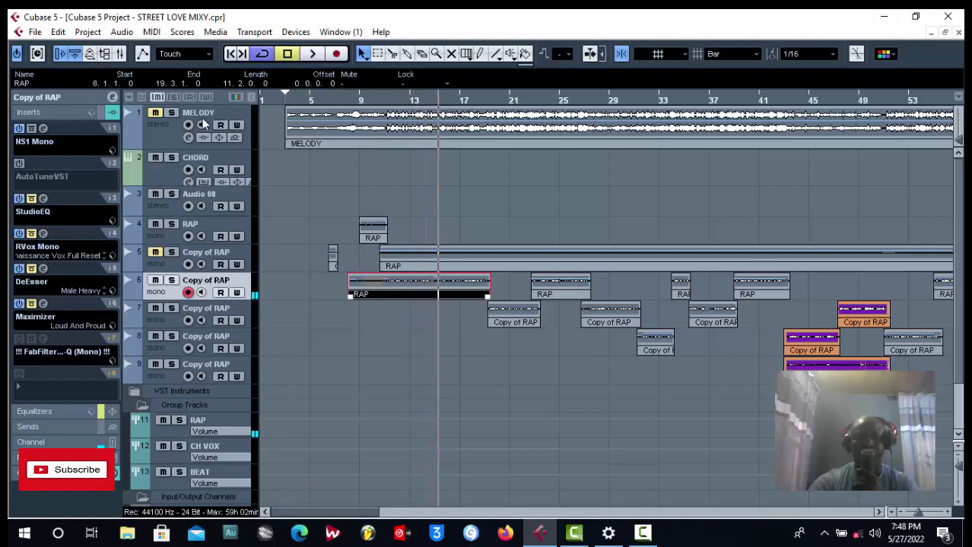
click(64, 177)
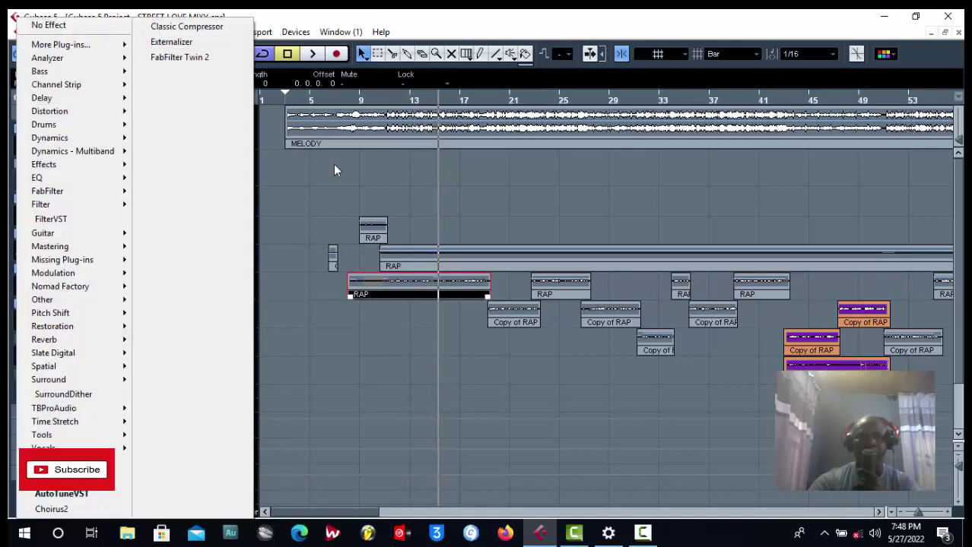
click(334, 166)
click(385, 101)
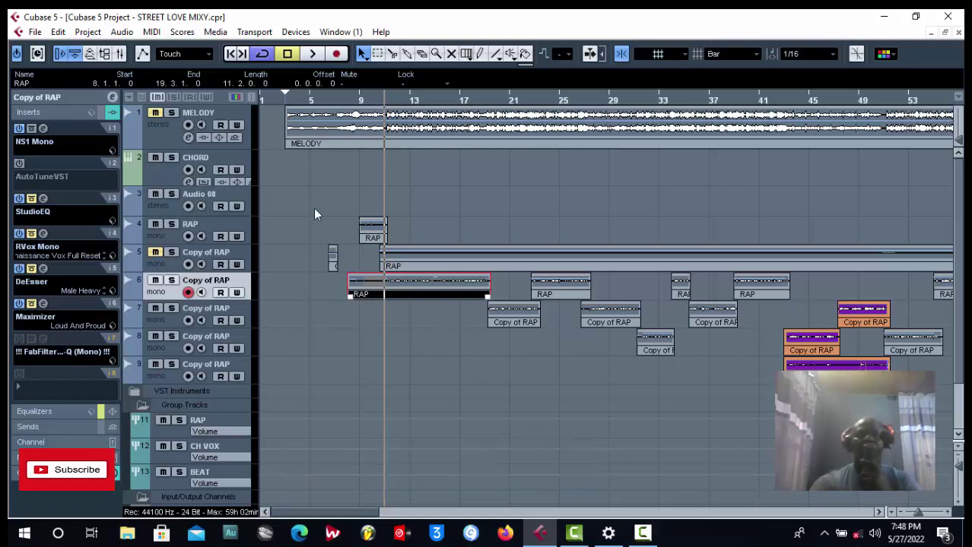
click(372, 101)
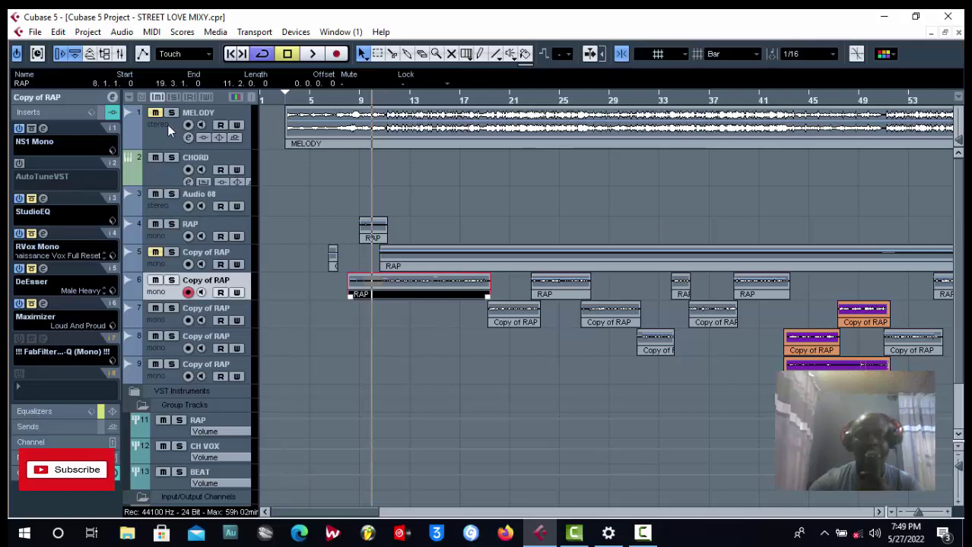
- Set the grid type to Beat and extend the start of track 5's long RAP event back to 10.3.1.0
key(h)
key(h)
key(h)
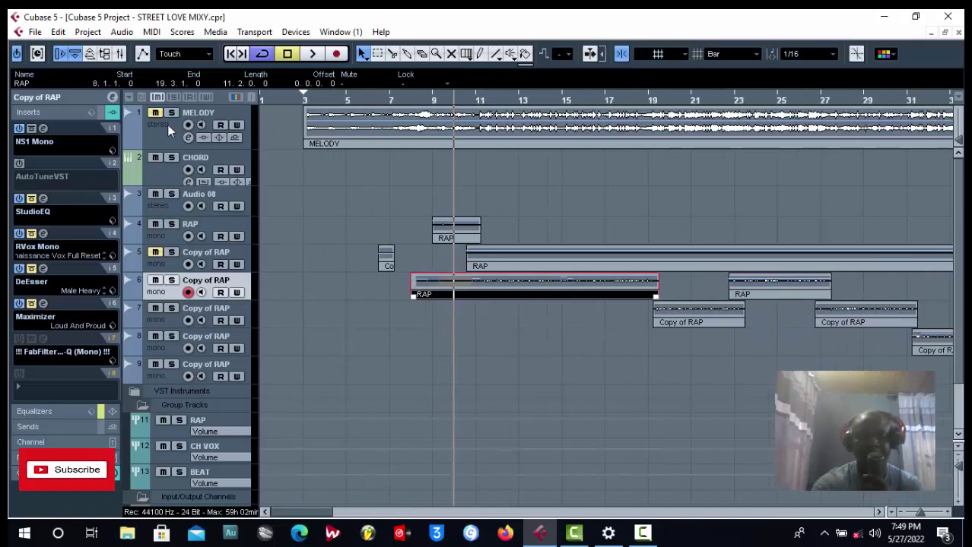
key(h)
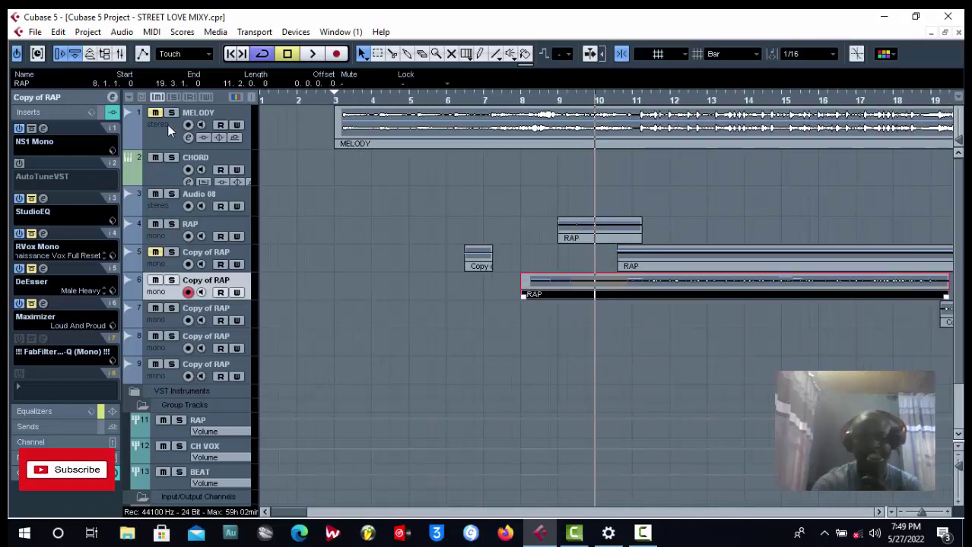
key(h)
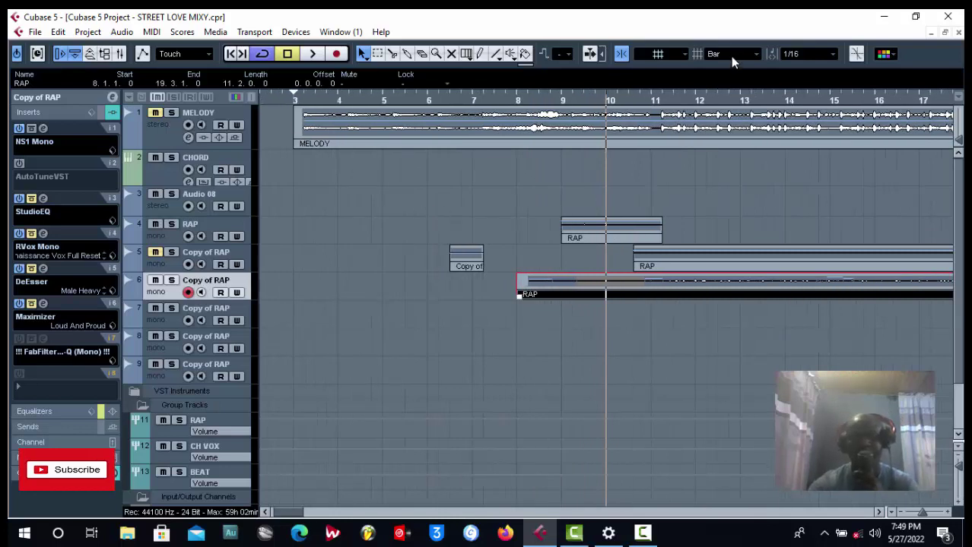
scroll(730, 55, down, 1)
click(639, 267)
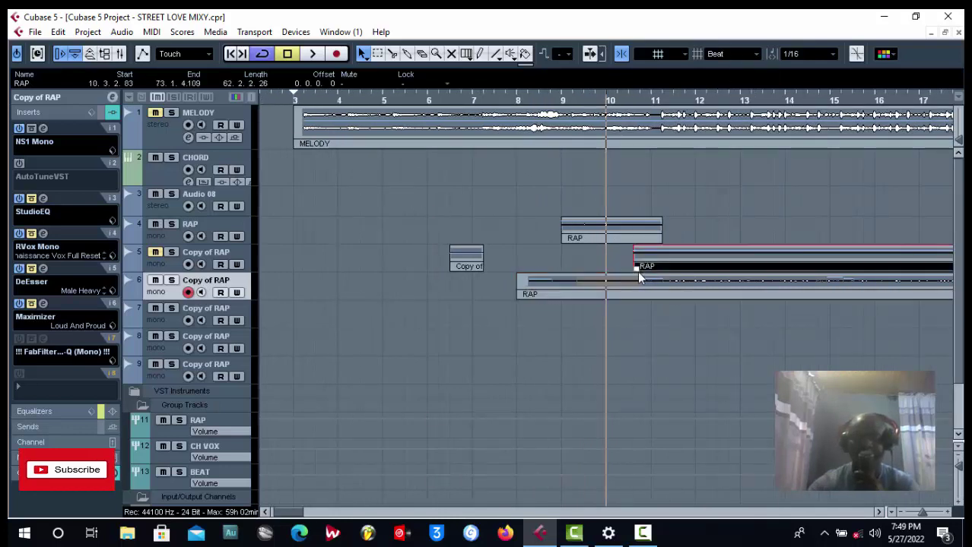
drag(637, 272, 632, 271)
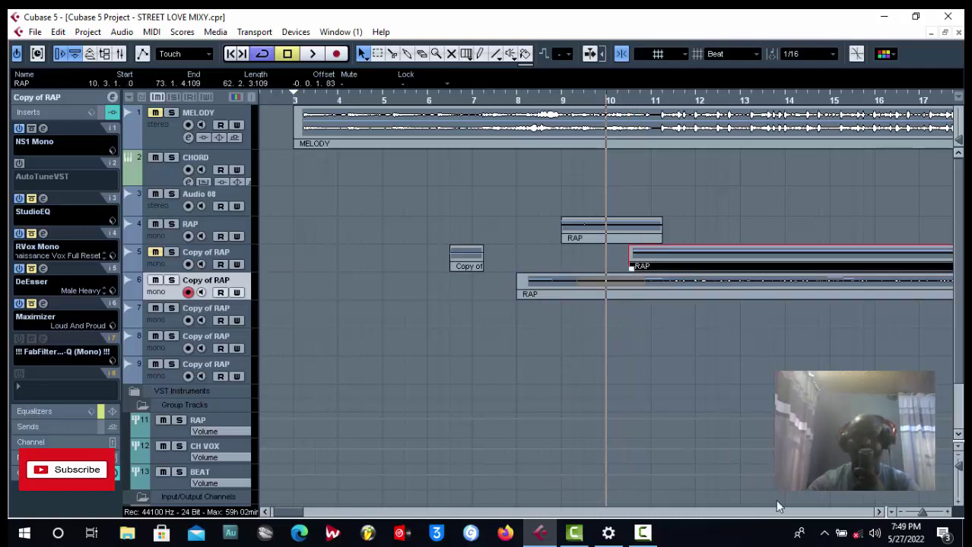
- Remove AutoTuneVST from track 6's second insert slot and move StudioEQ up from slot 3 into it
drag(920, 513, 917, 519)
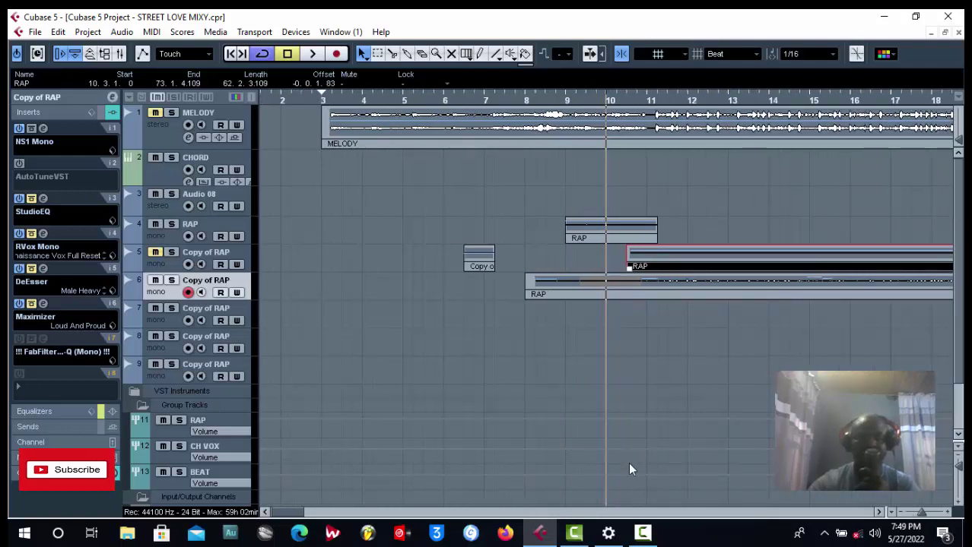
drag(920, 514, 918, 516)
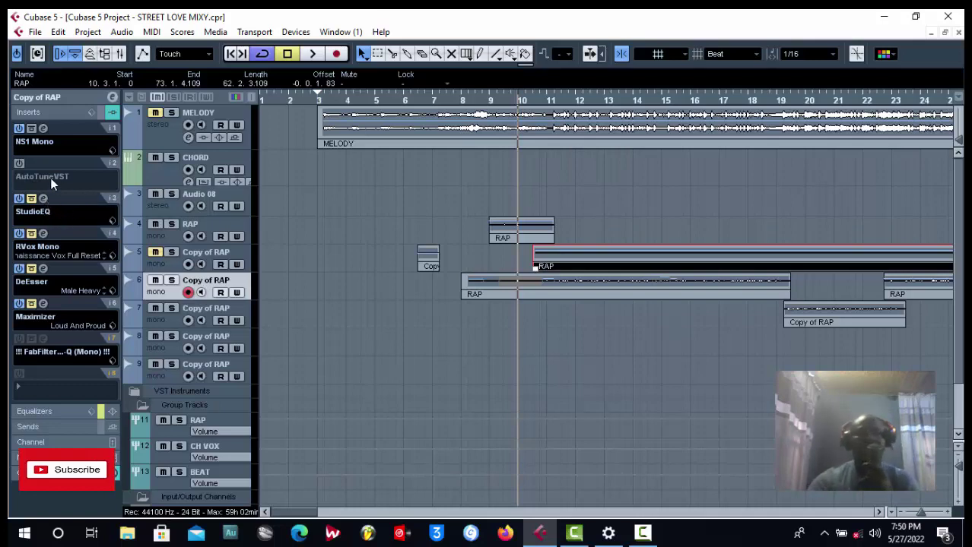
click(103, 177)
click(104, 25)
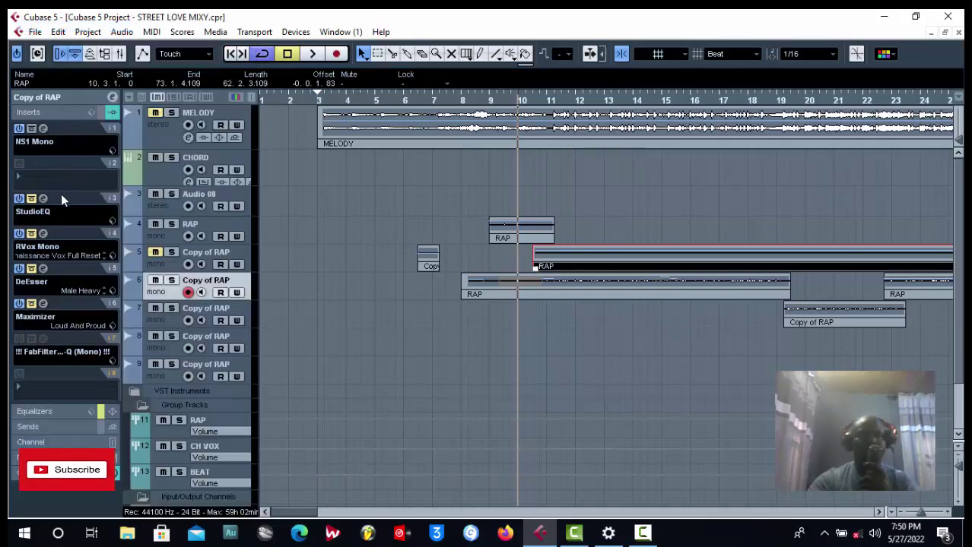
drag(112, 199, 105, 178)
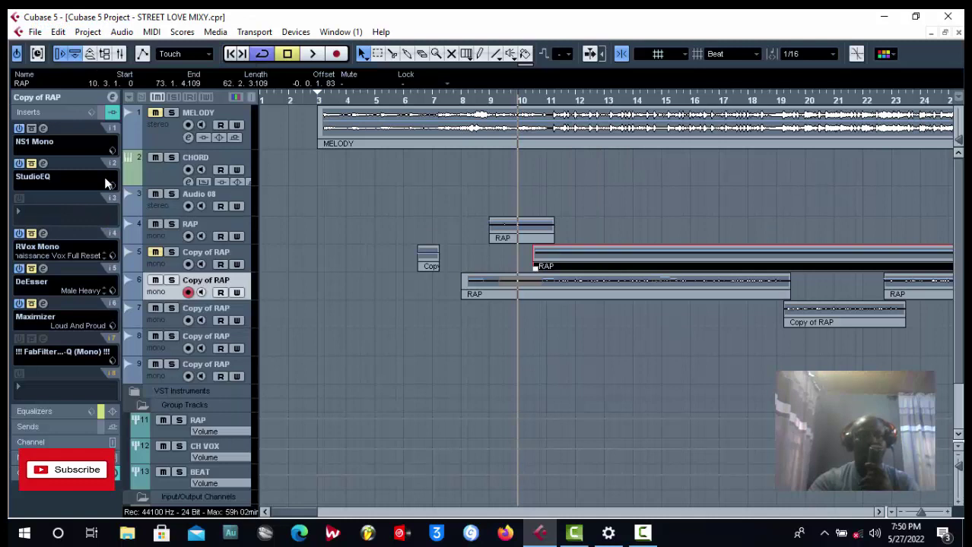
- Take StudioEQ out of bypass, set its band 3 to -3.3 gain and 619 Hz, and close the plug-in window
click(45, 176)
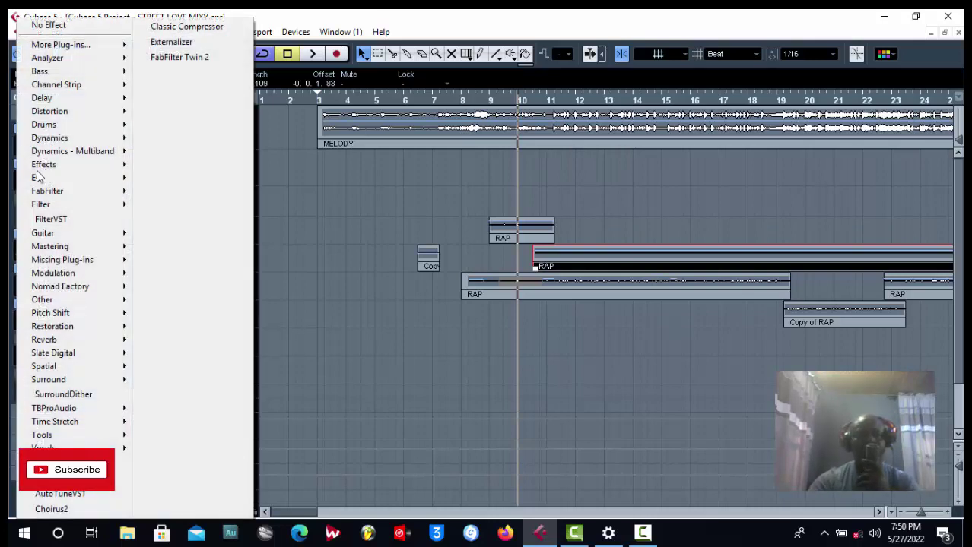
key(Escape)
click(42, 164)
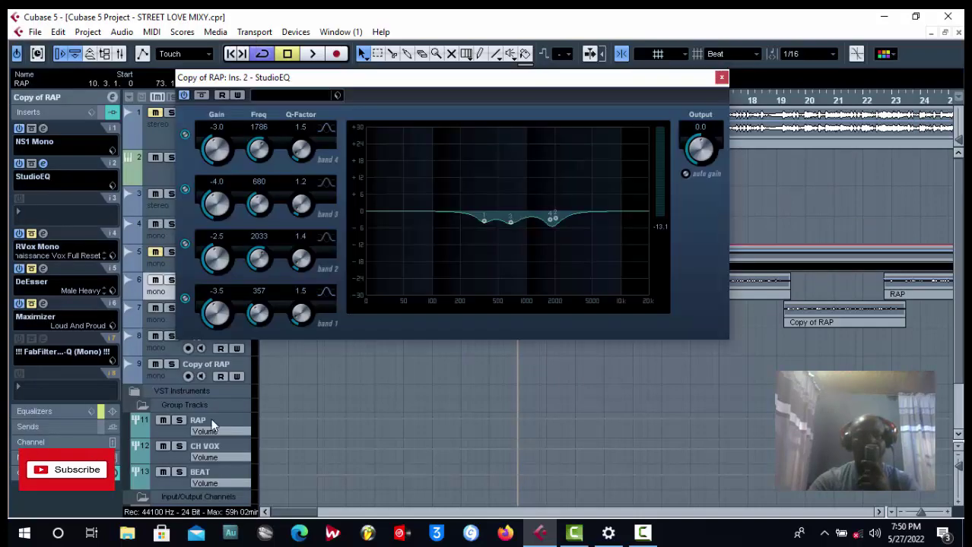
drag(576, 92, 690, 187)
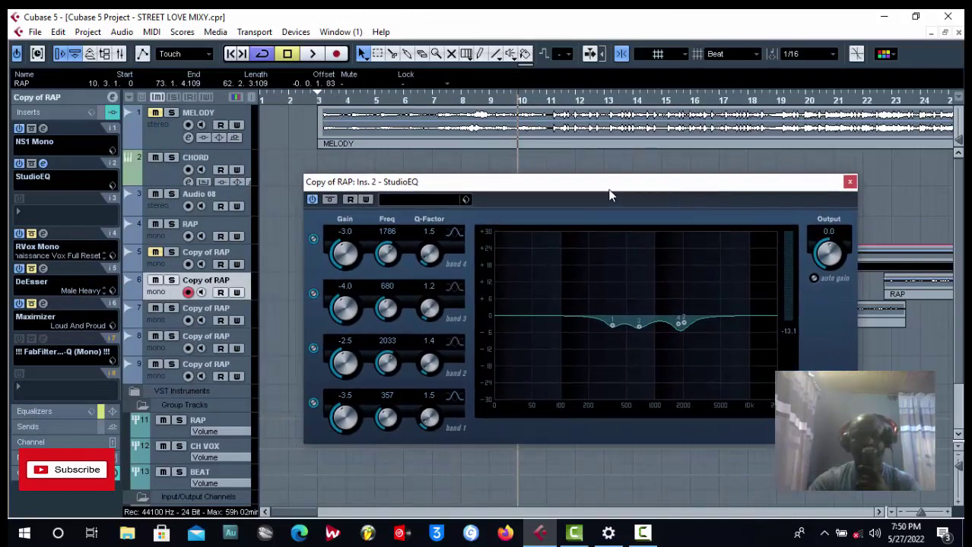
mouse_move(590, 190)
mouse_down()
mouse_move(570, 163)
mouse_move(575, 178)
mouse_up()
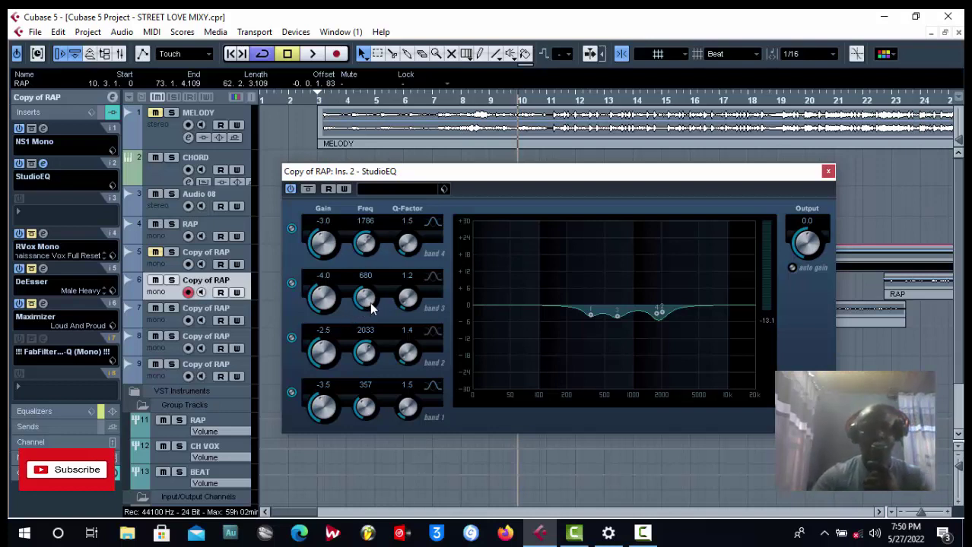
scroll(369, 302, down, 3)
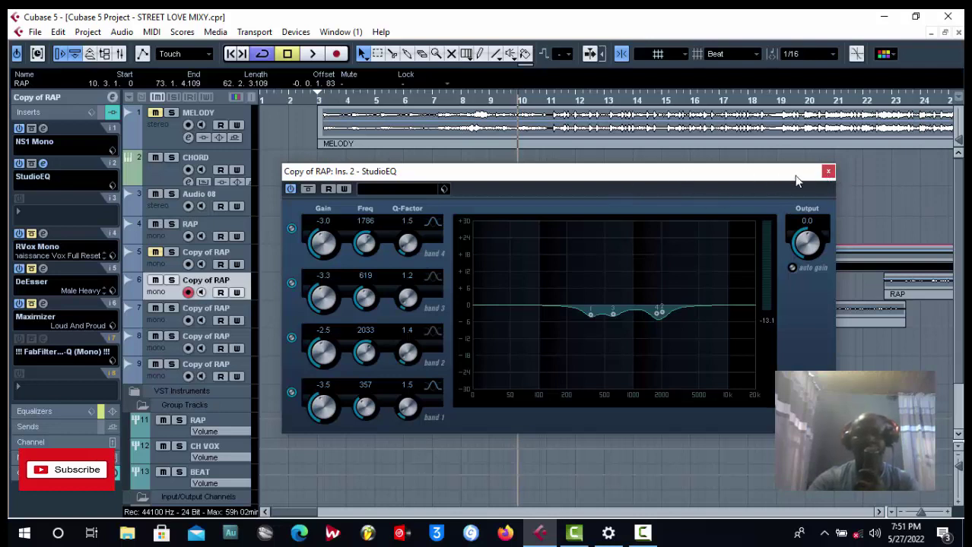
click(828, 172)
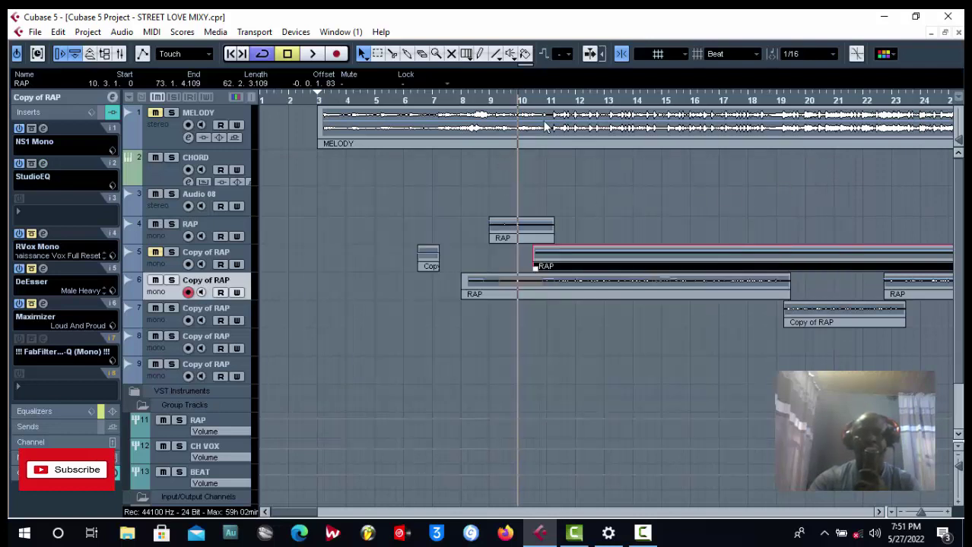
- Play the vocal from about bar 10.5 to bar 19 with StudioEQ active, with no event selected
click(539, 104)
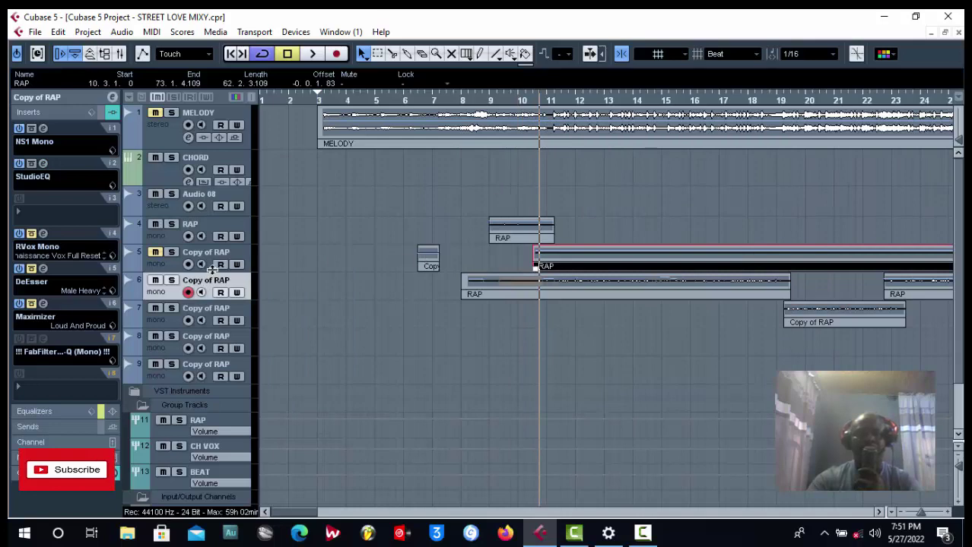
click(374, 207)
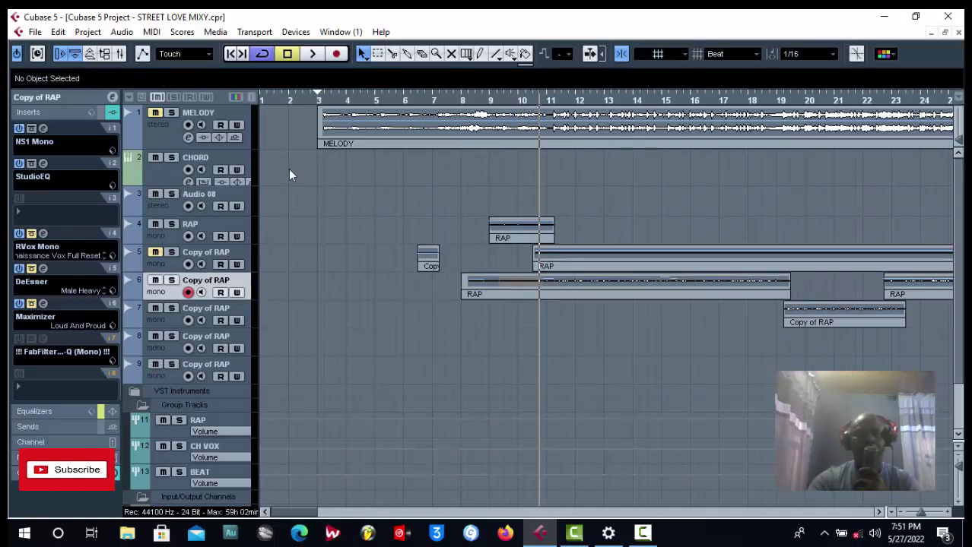
drag(921, 514, 917, 513)
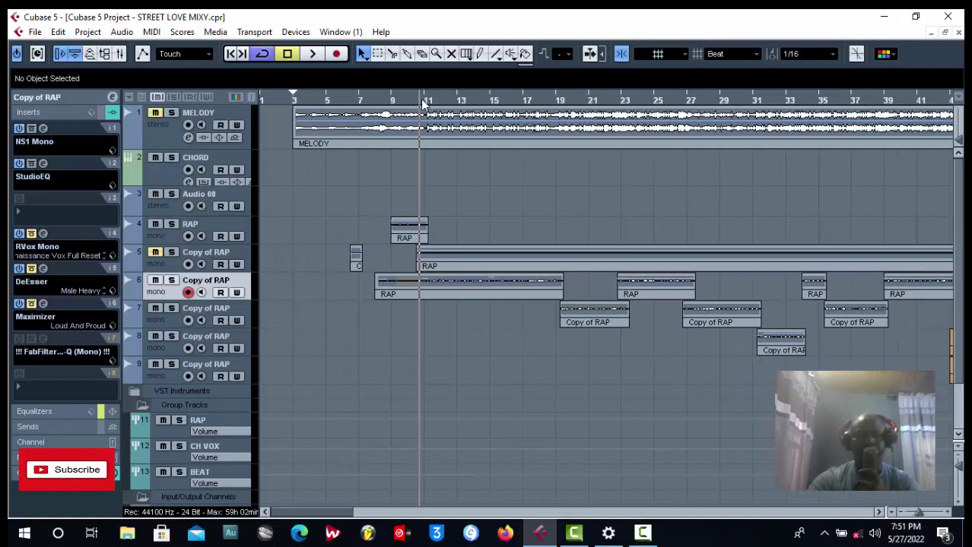
click(311, 54)
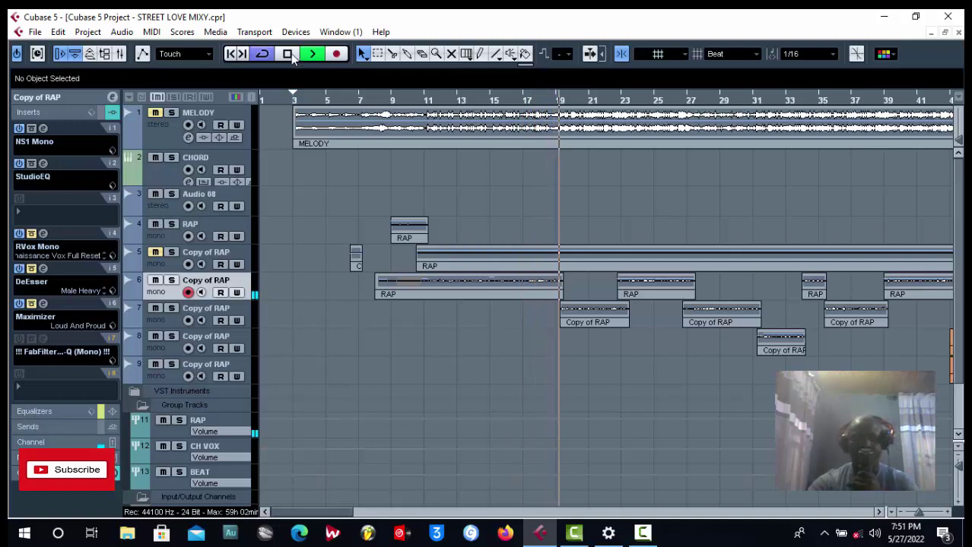
click(290, 54)
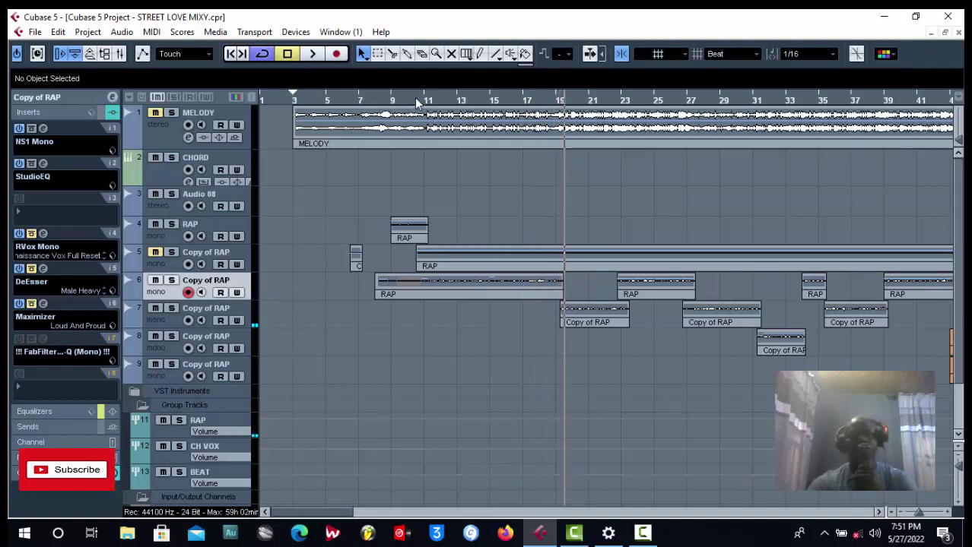
- Switch off track 6's StudioEQ insert and play the same passage from just before bar 11 for comparison
click(420, 99)
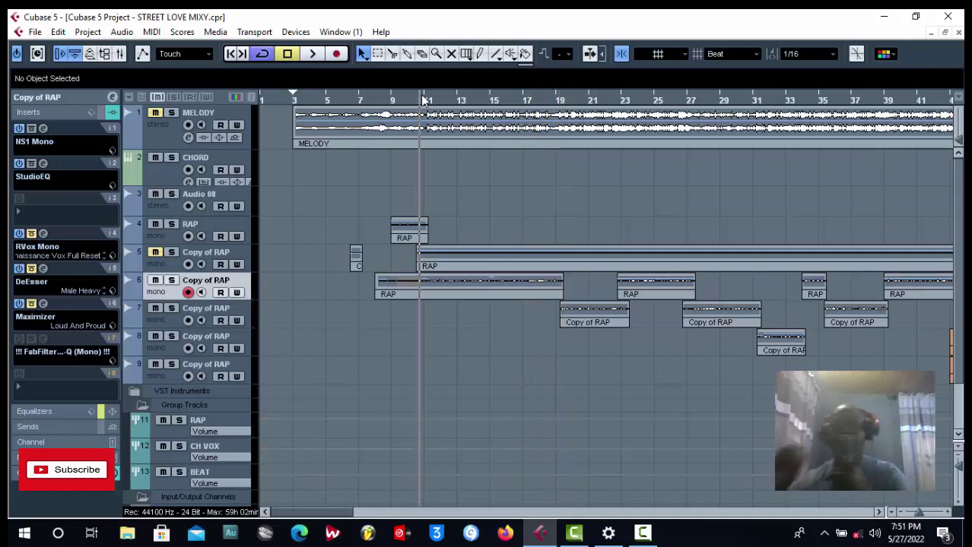
click(19, 163)
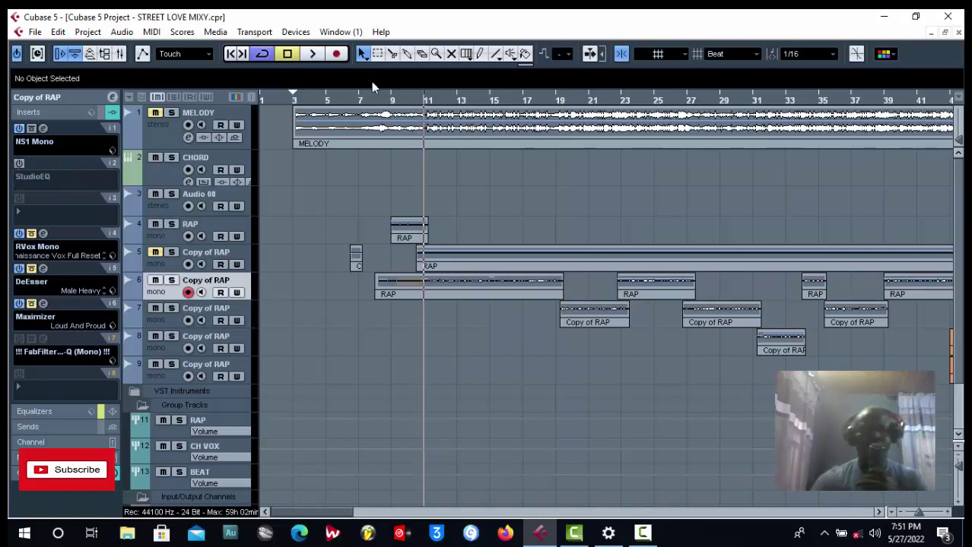
click(312, 56)
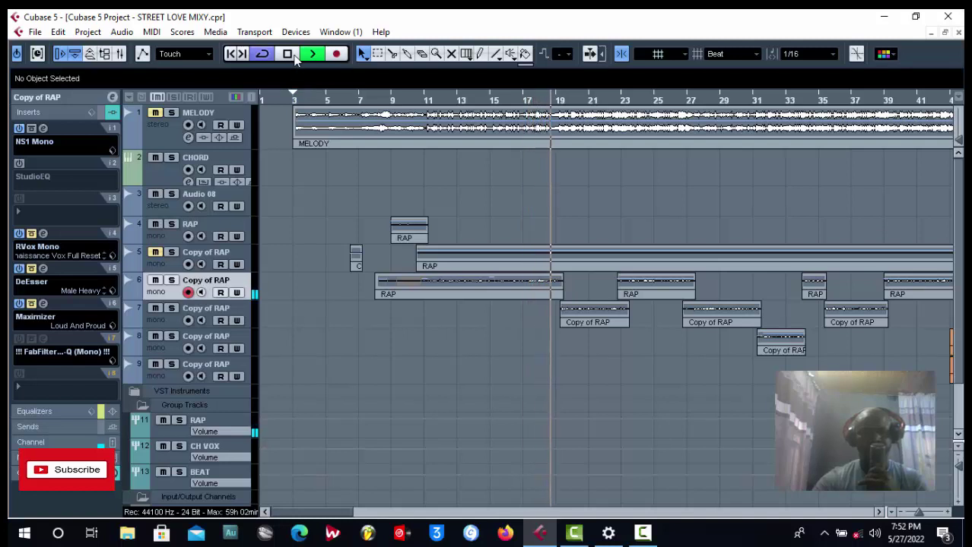
click(295, 59)
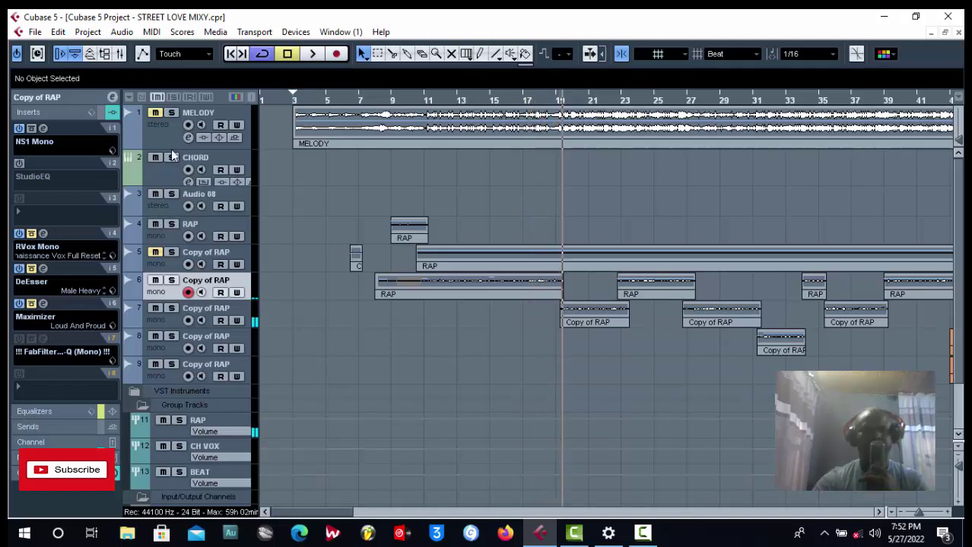
- Check track 6's channel settings, close them, and maximize the project window again
click(111, 98)
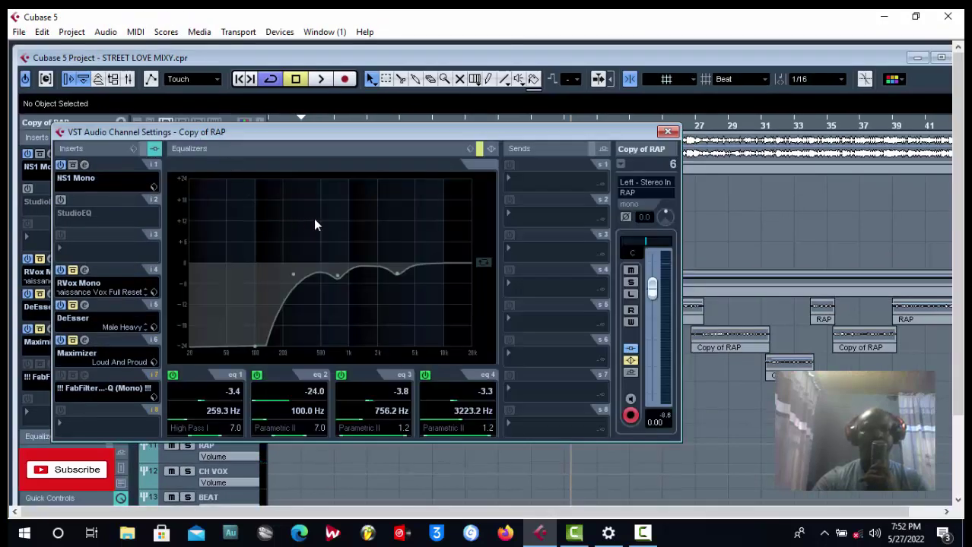
click(667, 131)
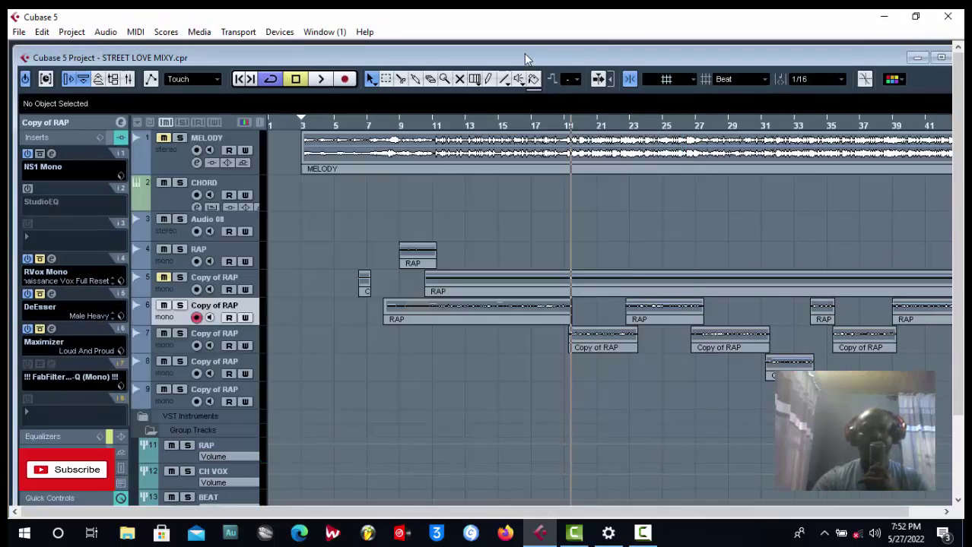
double_click(524, 57)
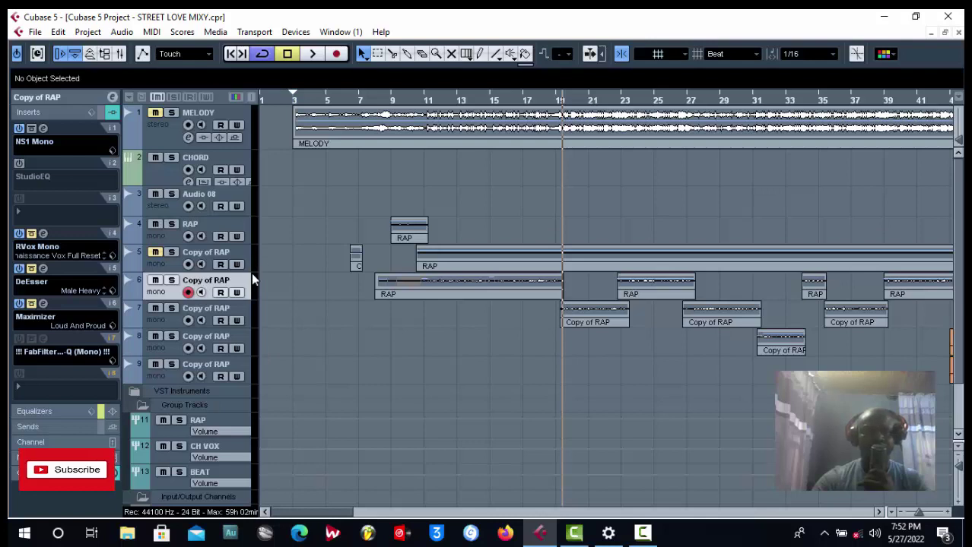
- Return to about bar 10.5 with StudioEQ switched back on and move RVox Mono up to insert slot 3
click(416, 101)
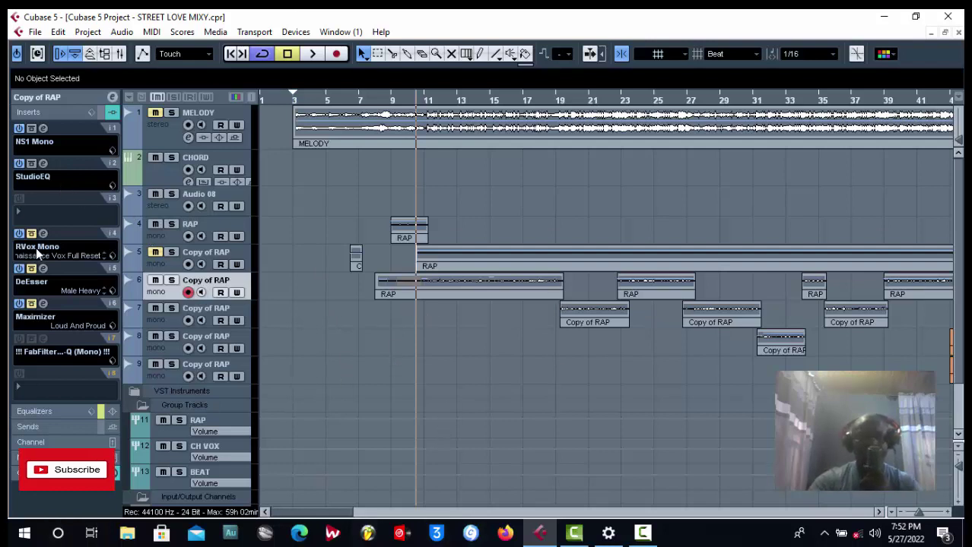
drag(112, 238, 33, 213)
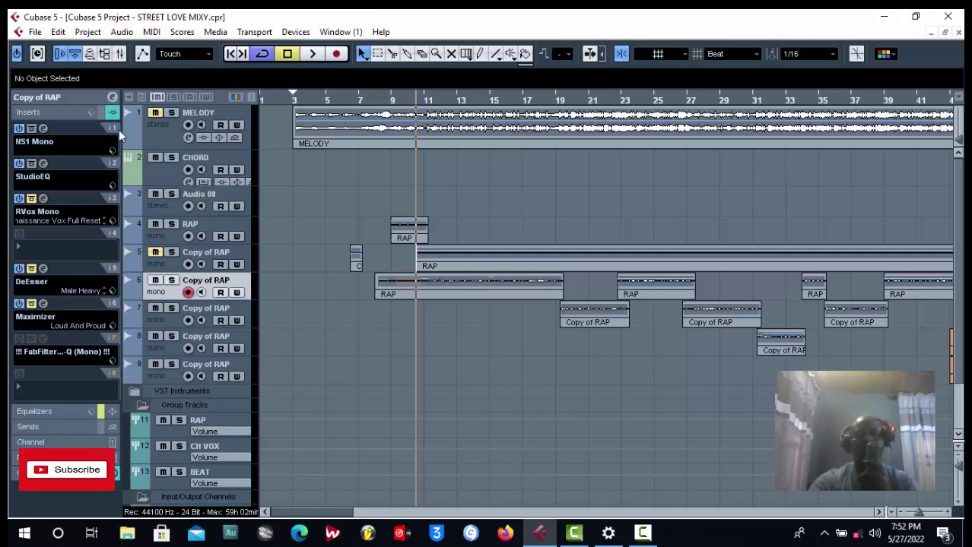
- Open track 6's channel settings and take its channel EQ out of bypass
click(112, 98)
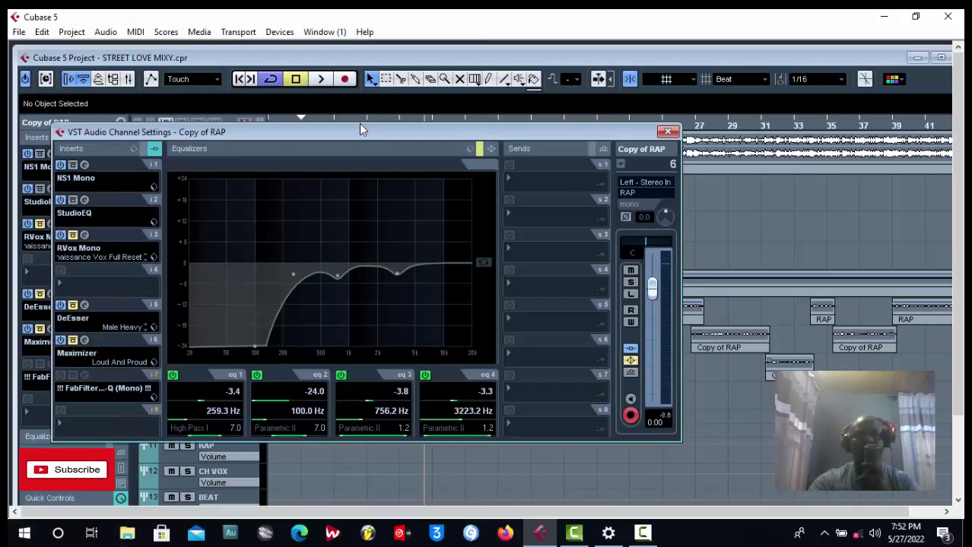
drag(358, 136, 438, 106)
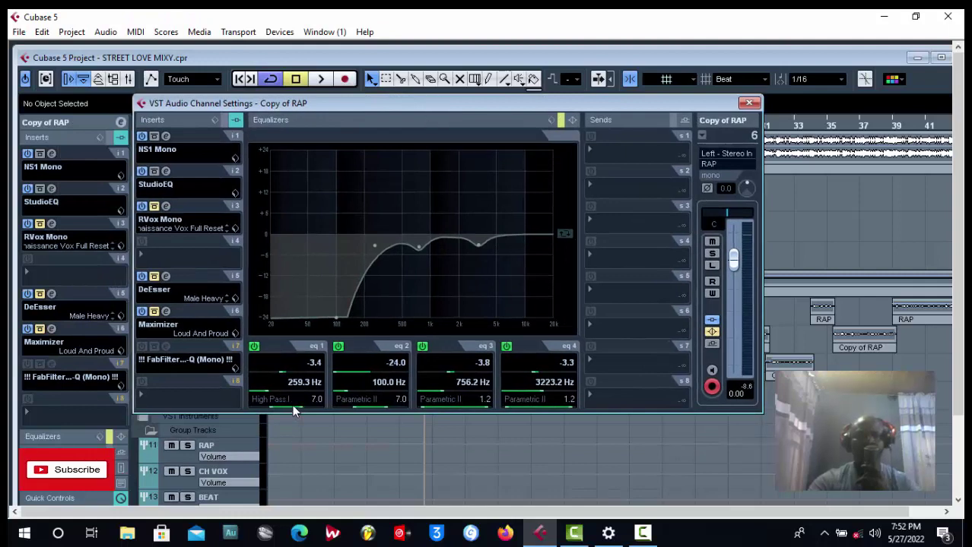
click(256, 349)
click(254, 348)
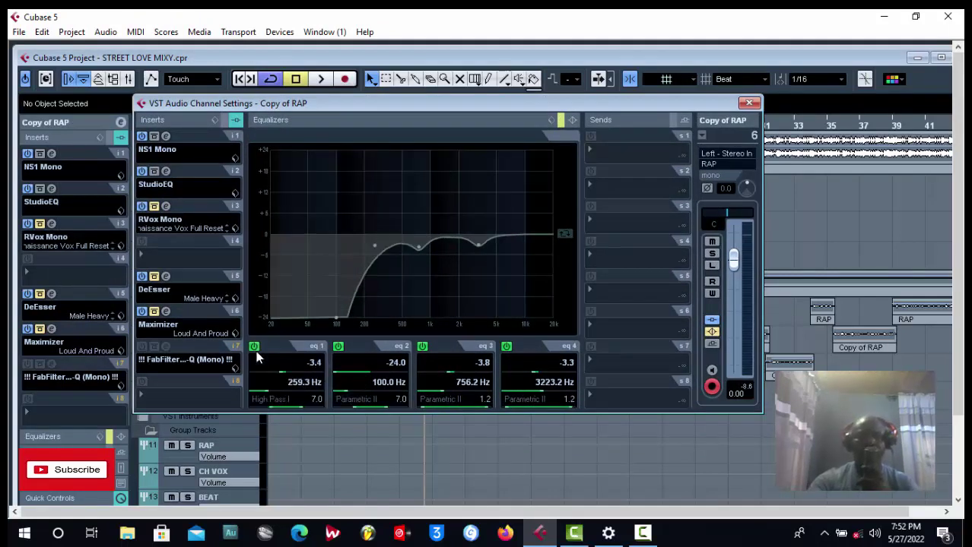
click(572, 120)
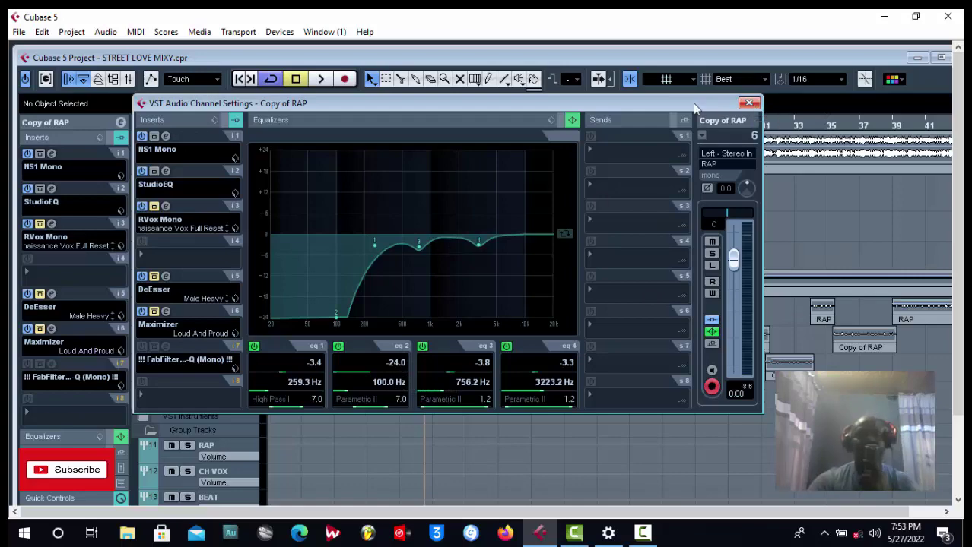
- Play the vocal from about bar 10.5 to bar 19 in the maximized project window with the channel EQ active
drag(662, 106, 785, 335)
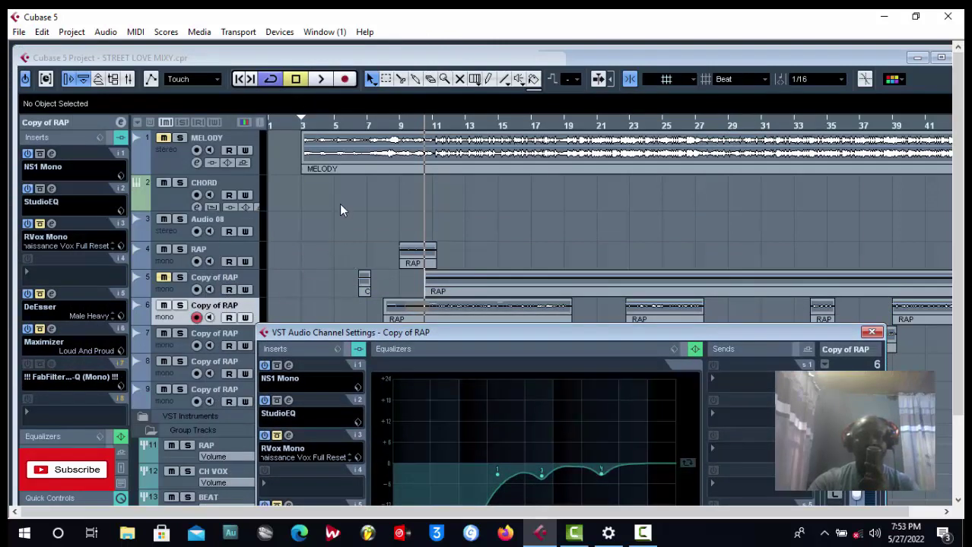
double_click(329, 61)
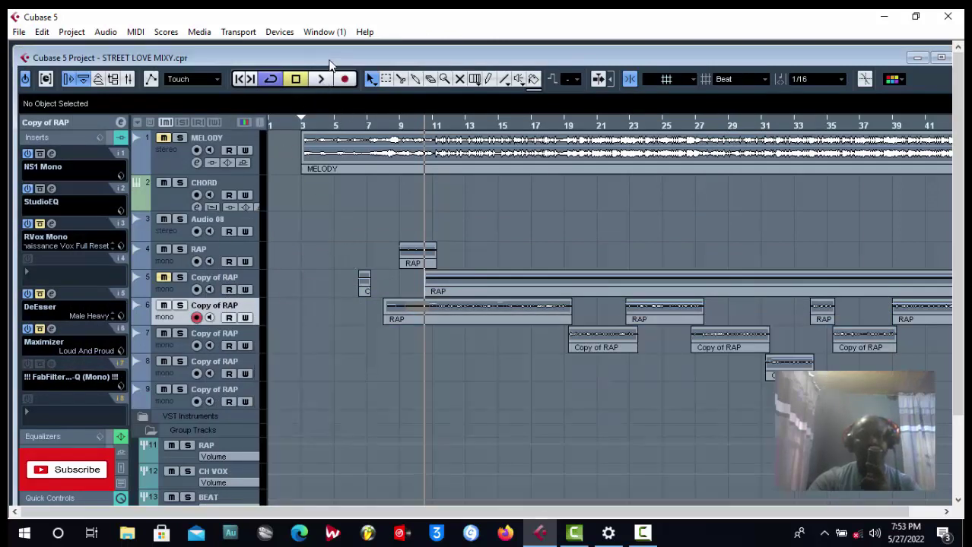
click(308, 59)
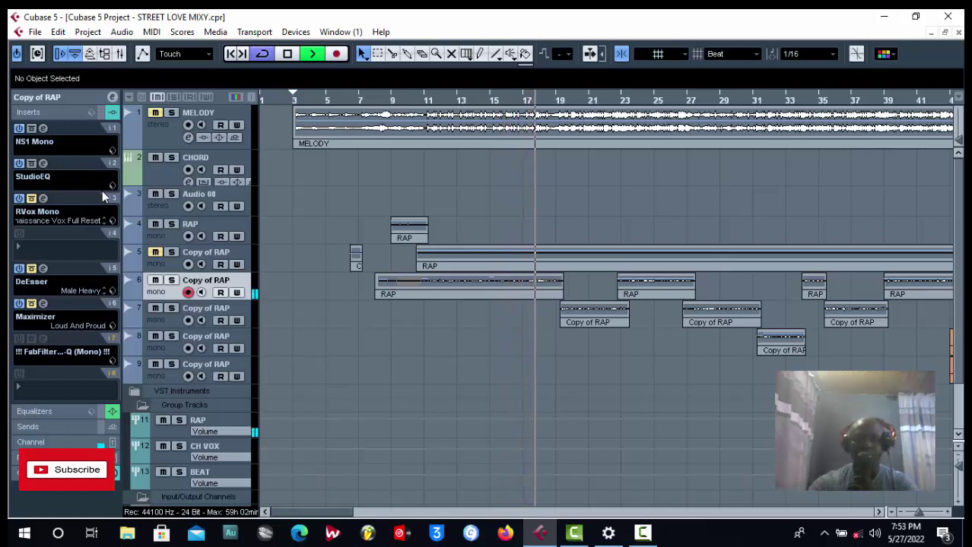
click(288, 58)
- Reopen track 6's channel settings and bypass the channel EQ for comparison
click(112, 99)
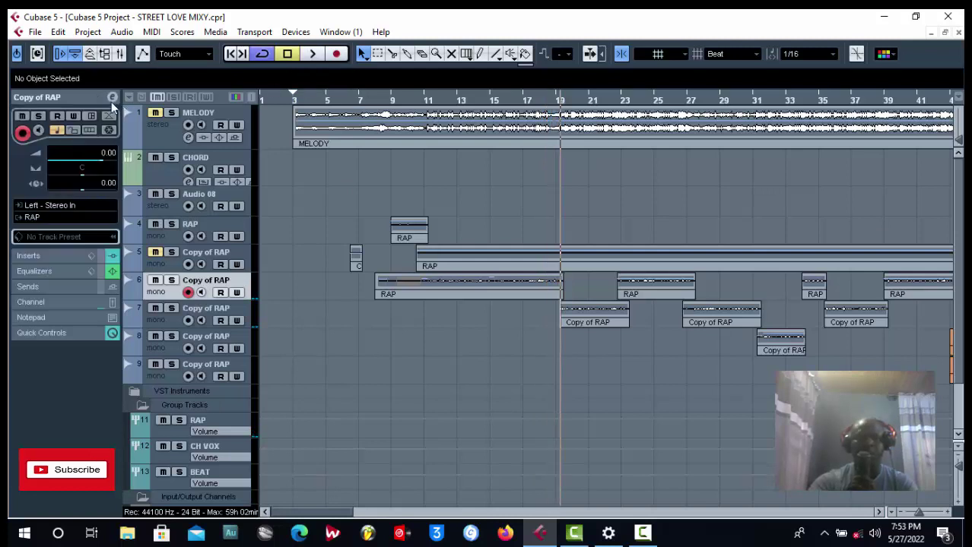
click(112, 98)
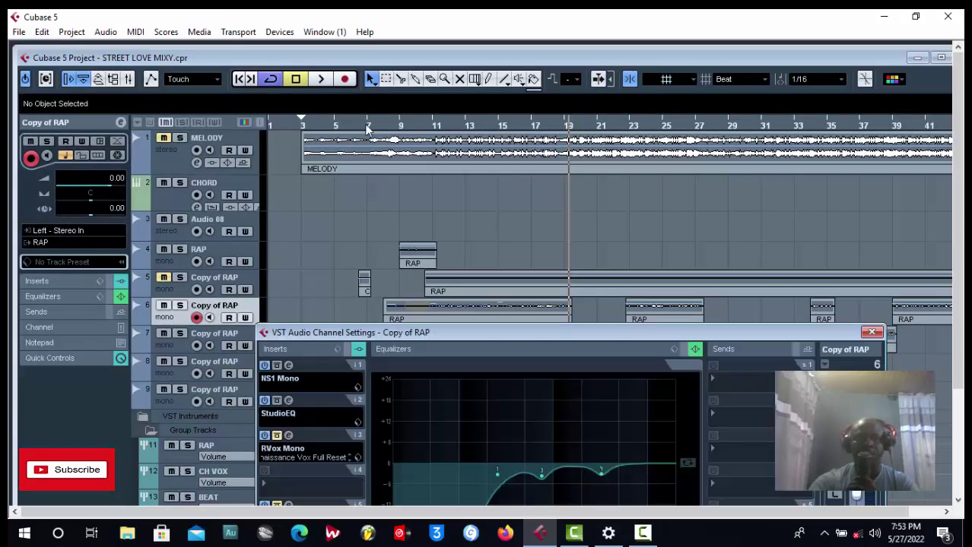
drag(477, 335, 312, 106)
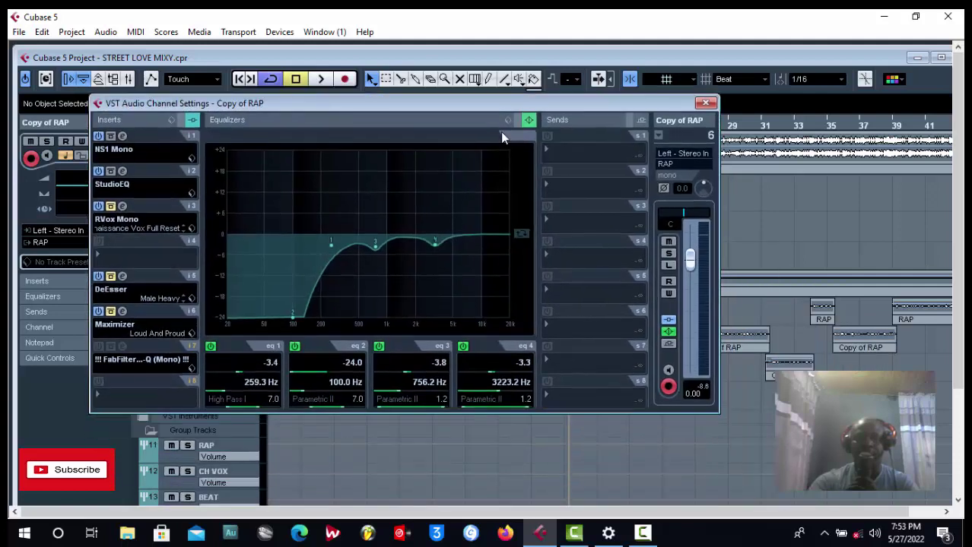
drag(422, 108, 433, 172)
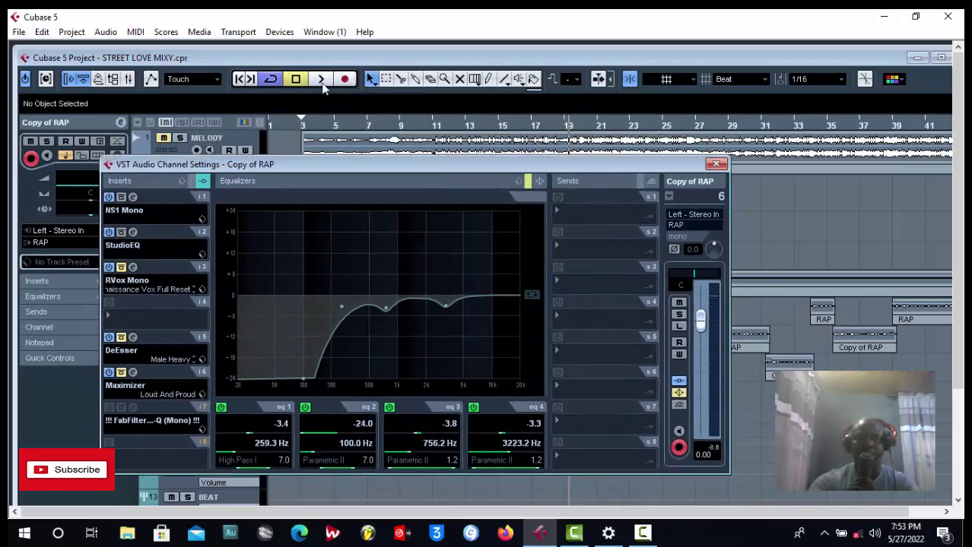
- Play the passage from about bar 10 to bar 19 with the channel EQ bypassed, and return to about bar 10.5
click(322, 83)
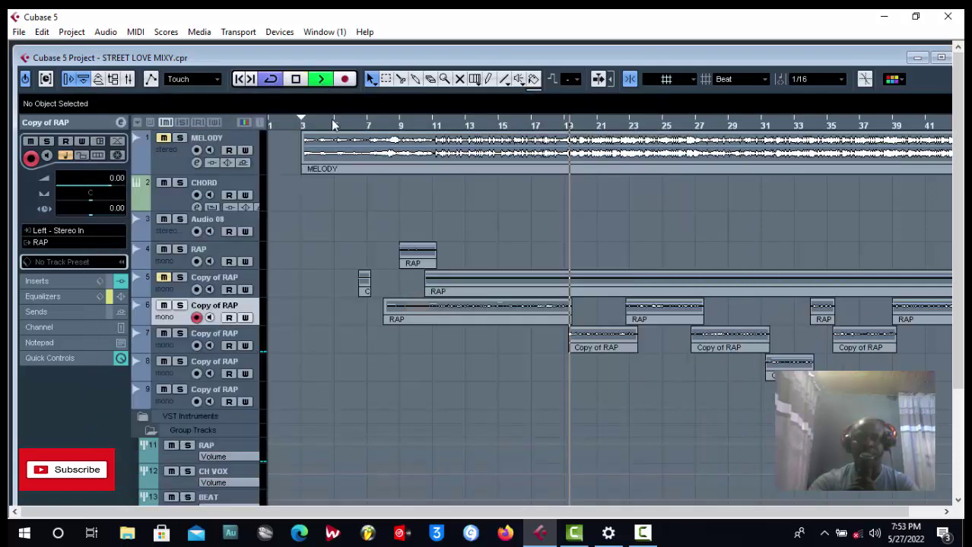
click(418, 126)
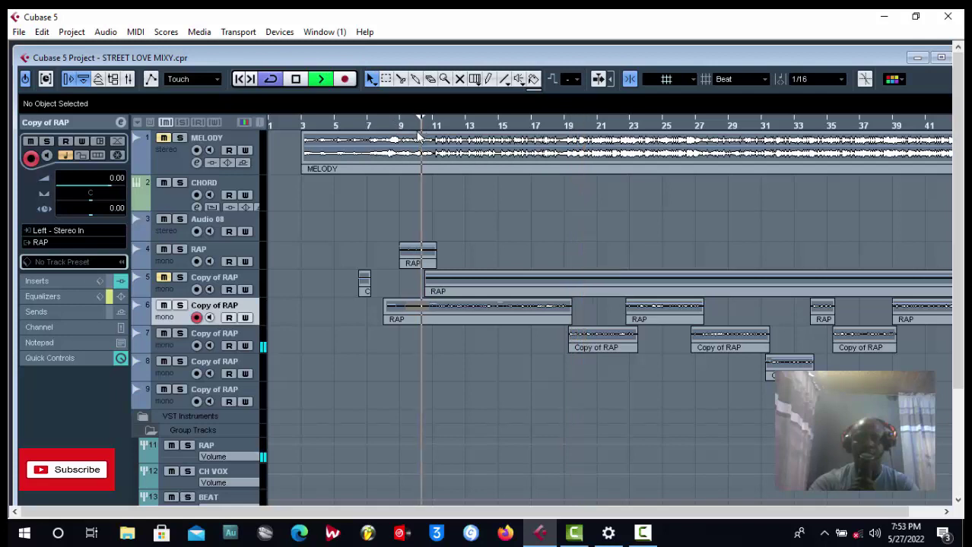
double_click(388, 58)
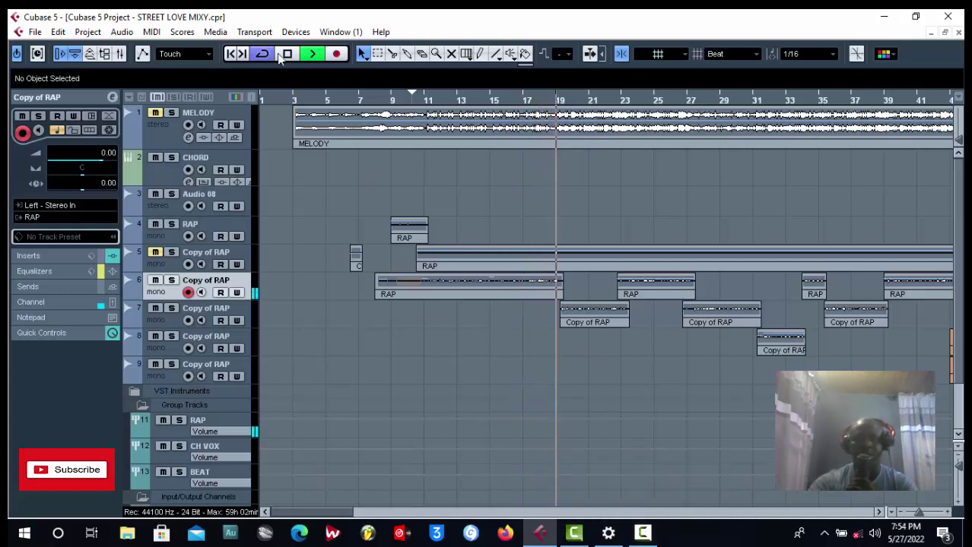
key(space)
click(418, 100)
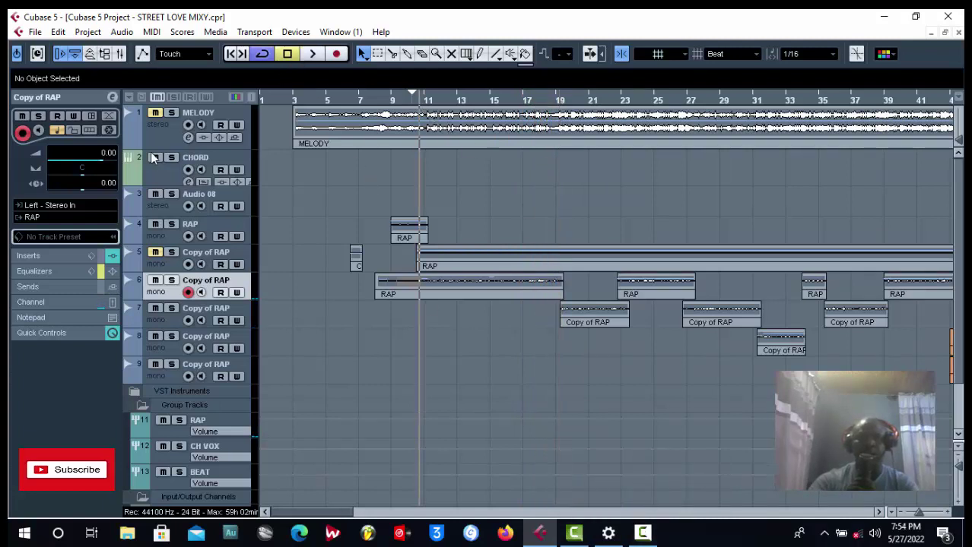
- Reactivate track 6's channel EQ, play the passage to about bar 19 again, and return to about bar 10.5
click(112, 98)
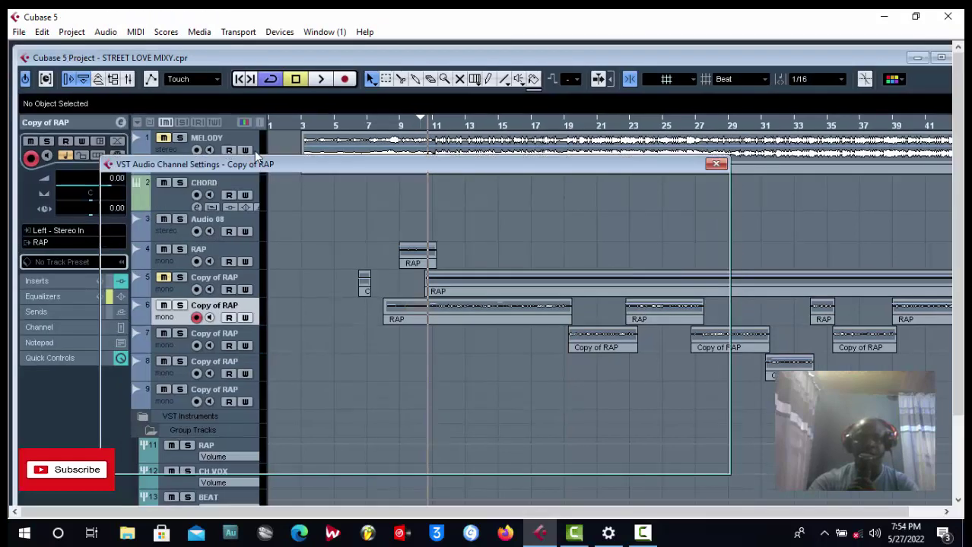
click(716, 164)
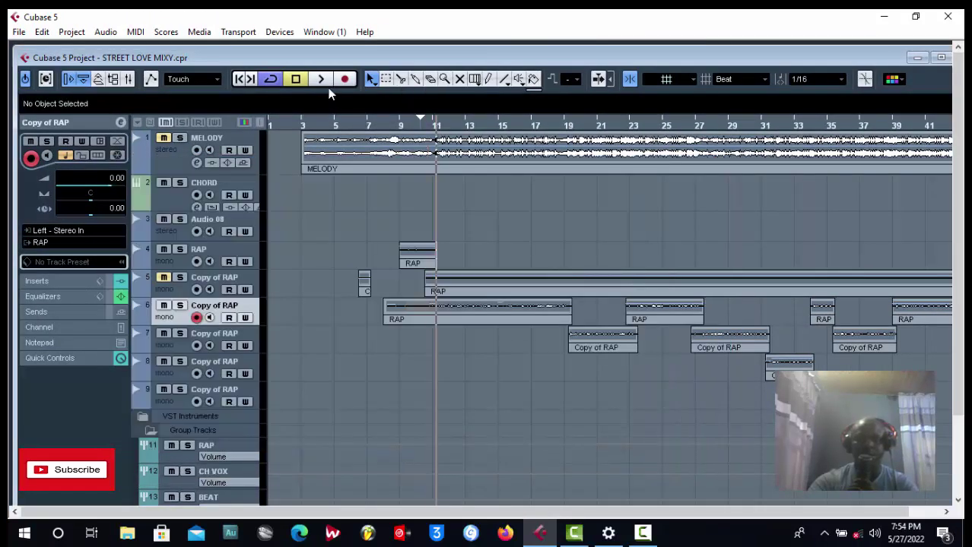
double_click(451, 60)
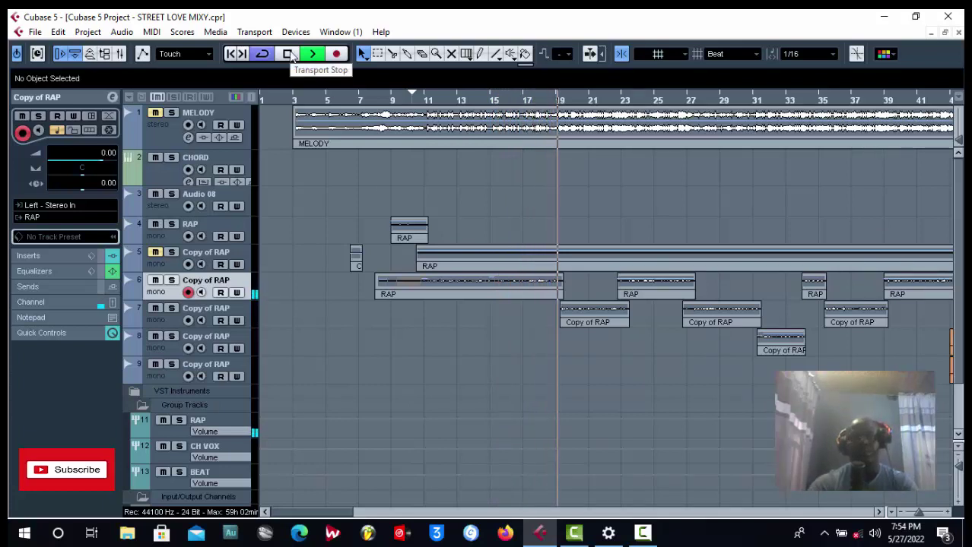
click(290, 55)
click(420, 102)
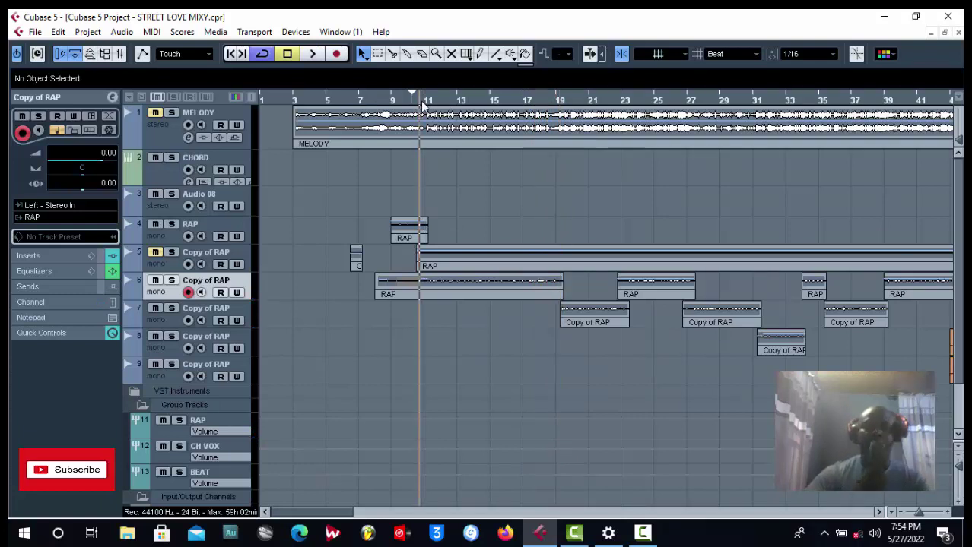
- Review the band settings of track 6's channel EQ, close the channel settings, and maximize the project window
click(113, 98)
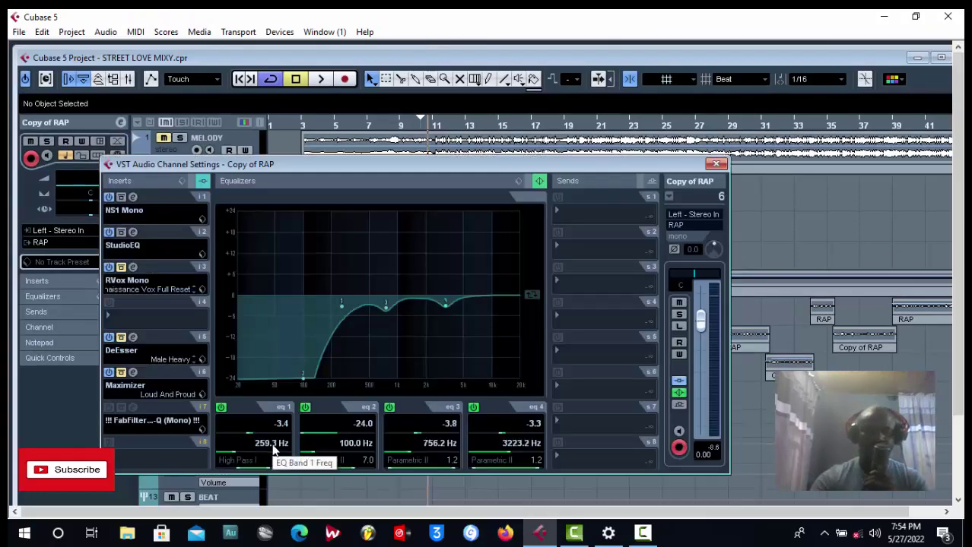
click(715, 166)
double_click(855, 58)
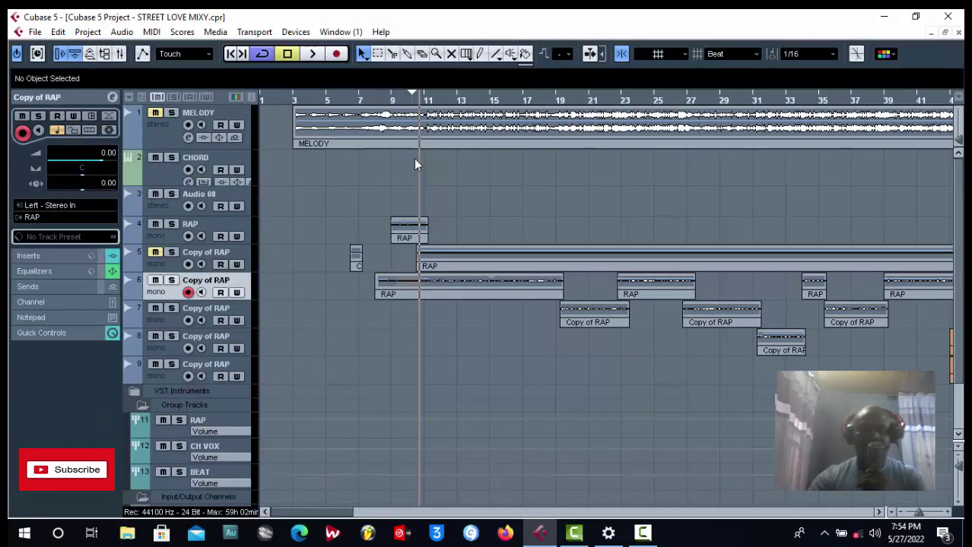
- Review RVox Mono's gate, compression and gain settings on track 6, close its editor, and take the insert out of bypass
click(113, 98)
drag(352, 165, 348, 108)
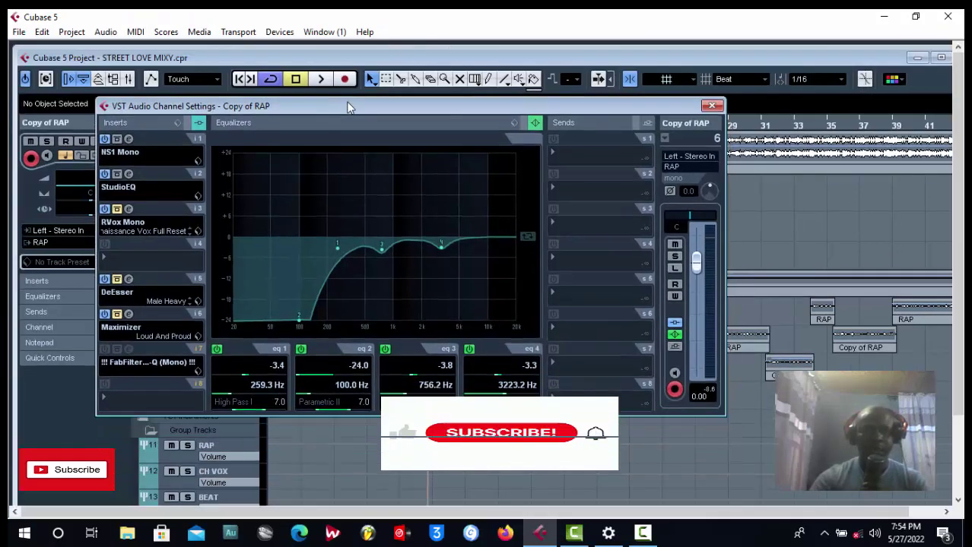
click(129, 210)
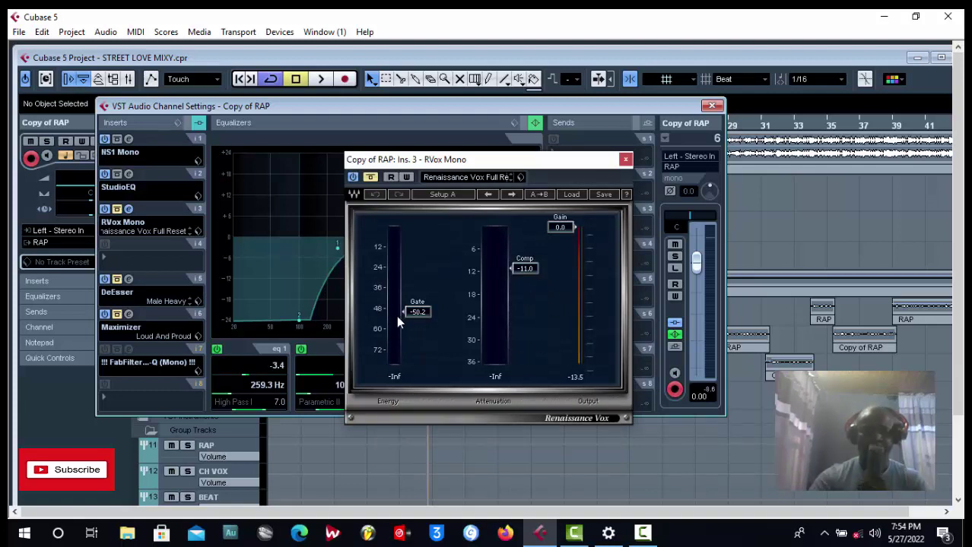
drag(431, 165, 326, 135)
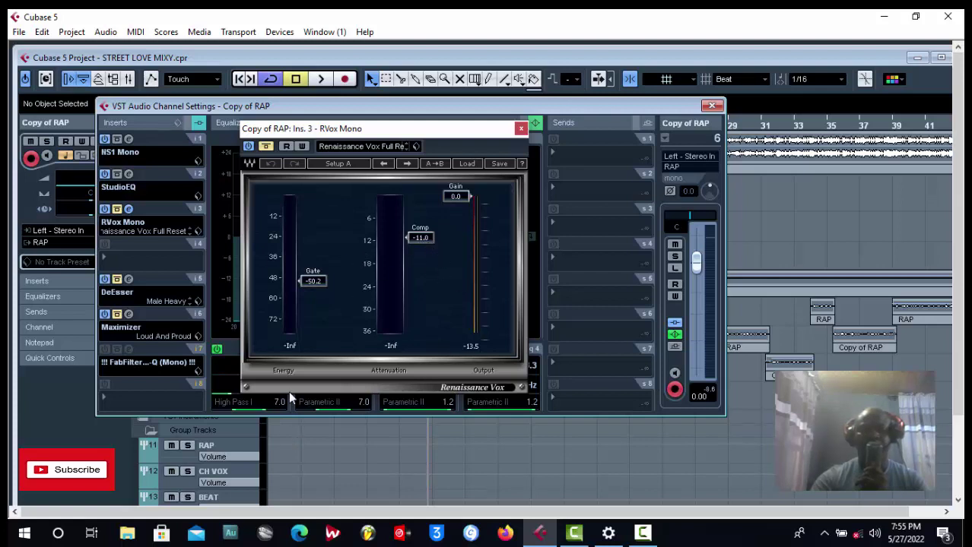
click(520, 129)
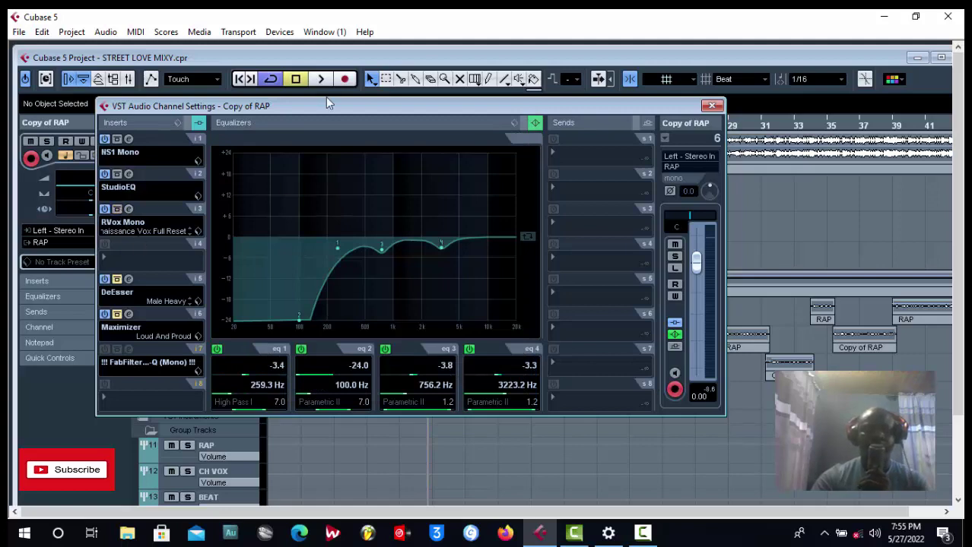
- Play the vocal from about bar 10.5 to bar 19 with RVox Mono active, showing track 6's inserts in the maximized project window
drag(325, 105, 414, 347)
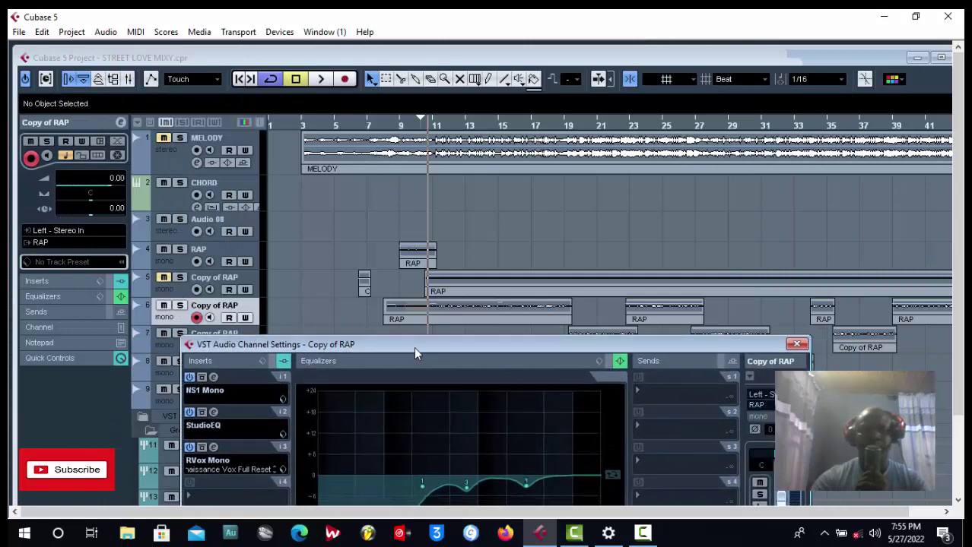
click(322, 79)
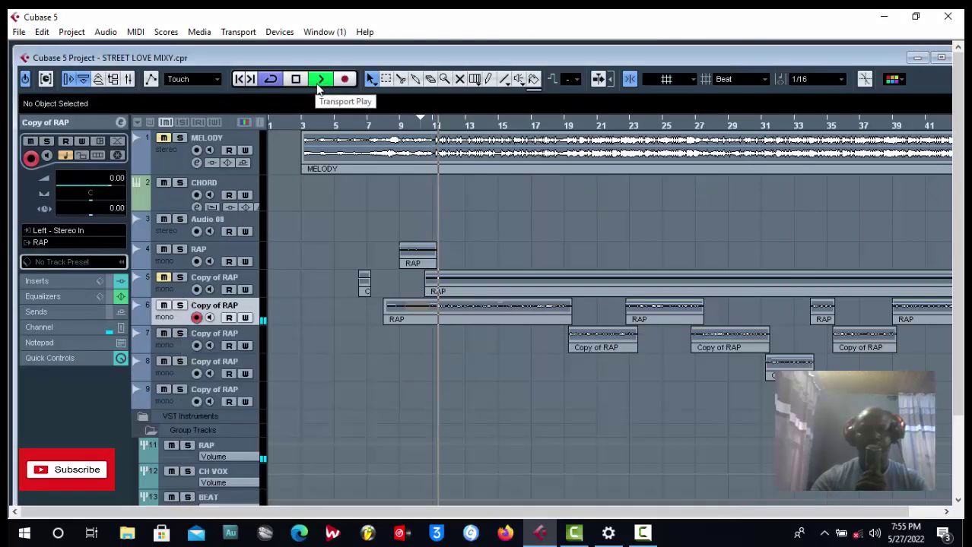
double_click(359, 59)
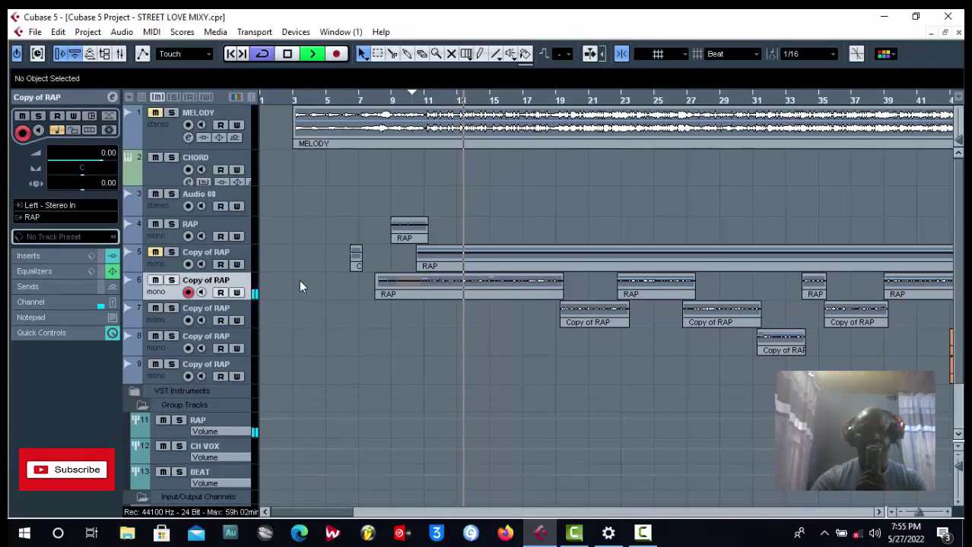
click(114, 254)
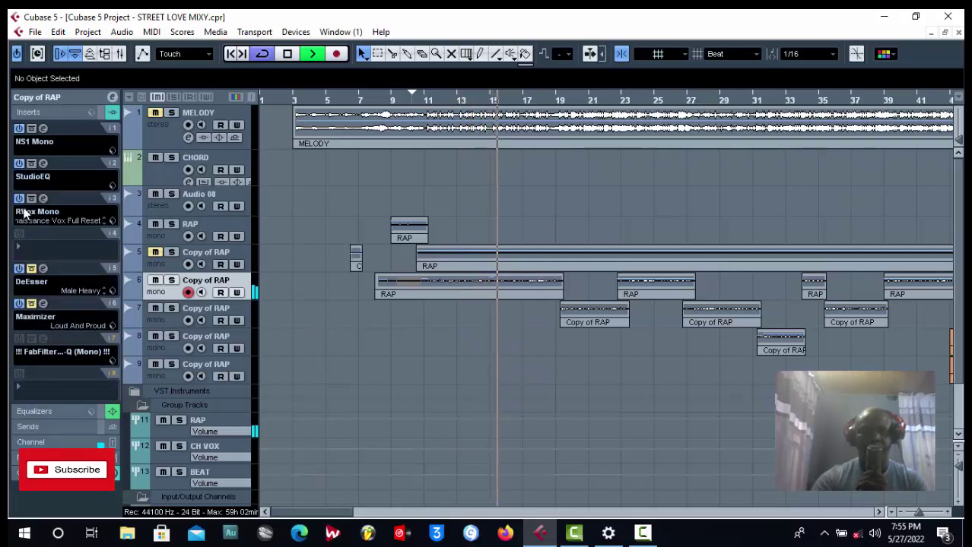
click(288, 54)
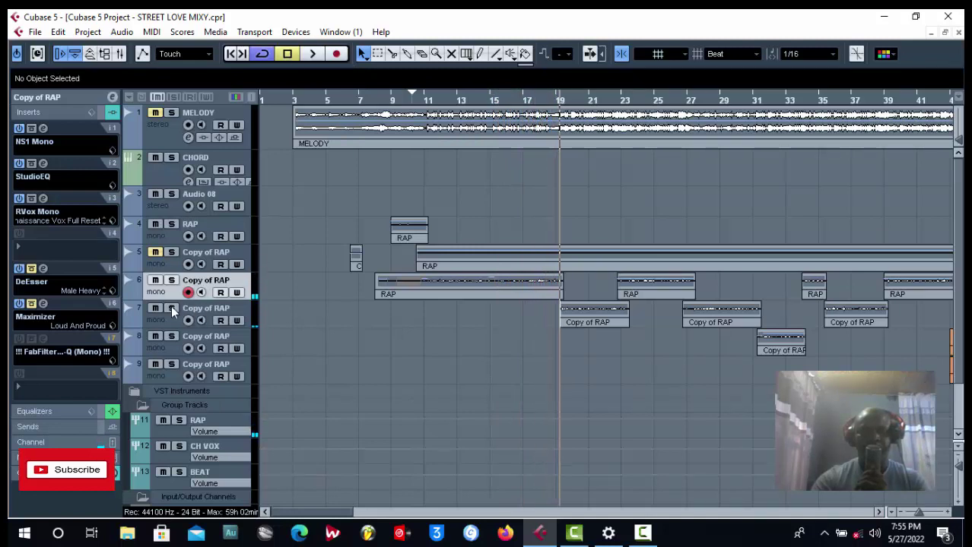
- Mute track 7 and replay from about bar 10 with RVox Mono switched off, switching it back on near bar 18 before stopping
click(412, 101)
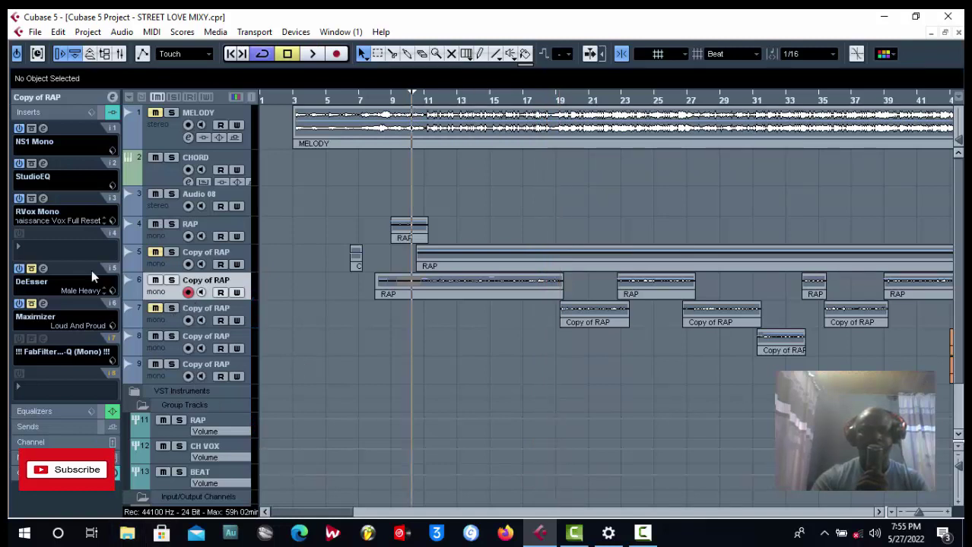
click(19, 198)
click(316, 54)
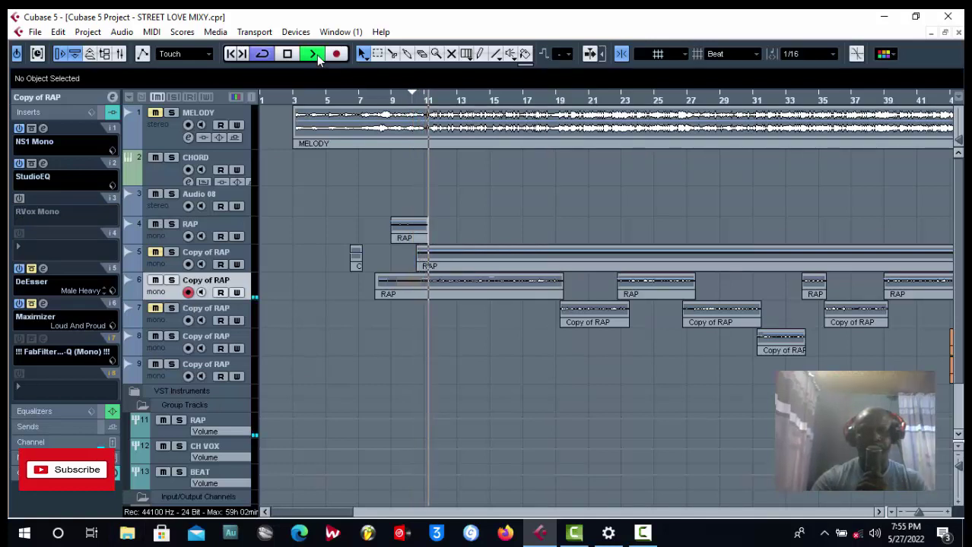
click(19, 199)
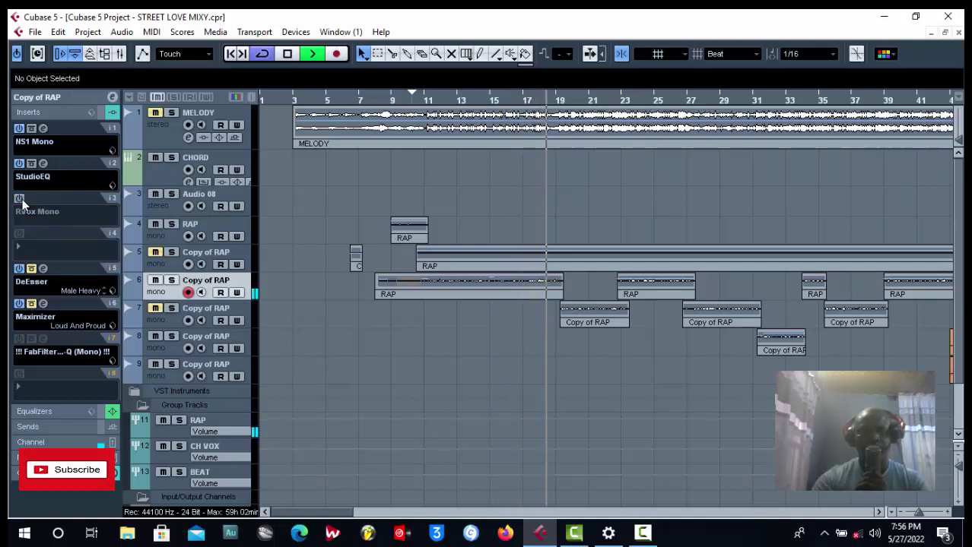
click(287, 54)
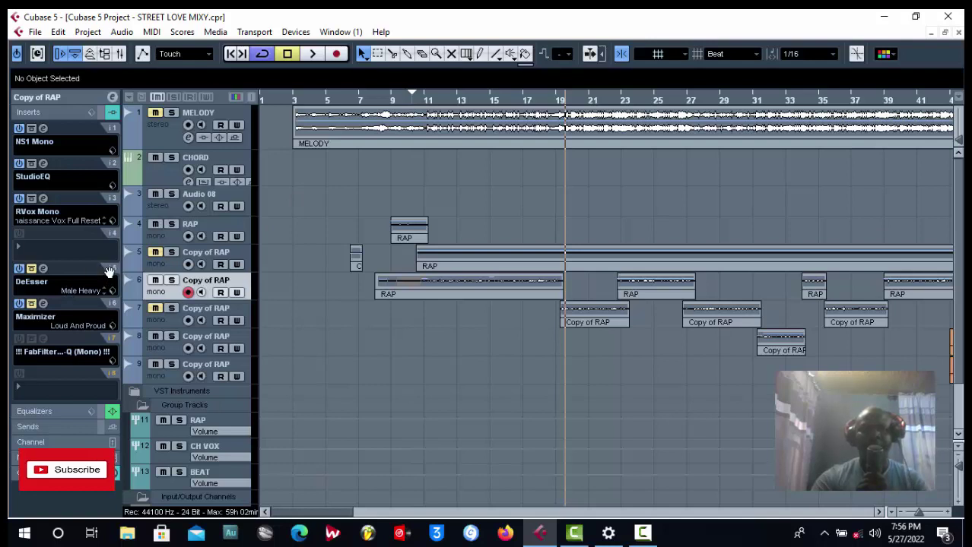
- Move the DeEsser on track 6 up to insert slot 4
drag(108, 270, 30, 250)
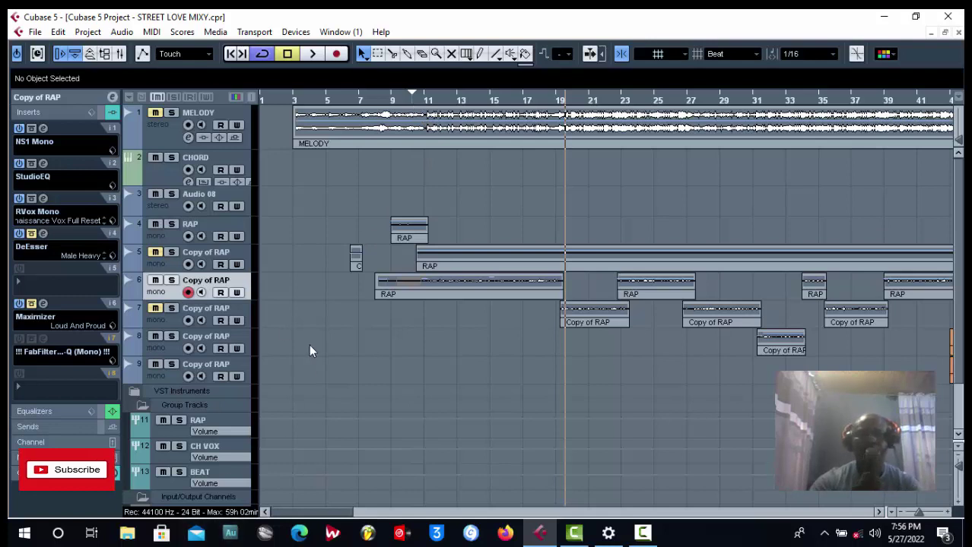
- Open the DeEsser editor on track 6, take the effect out of bypass, and keep the Male Heavy preset selected
click(45, 236)
drag(504, 242, 253, 145)
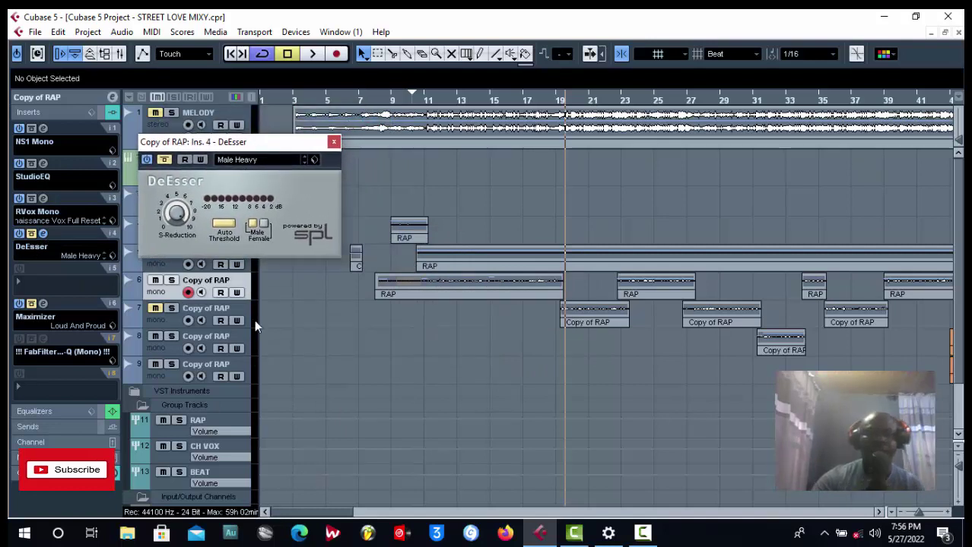
click(161, 163)
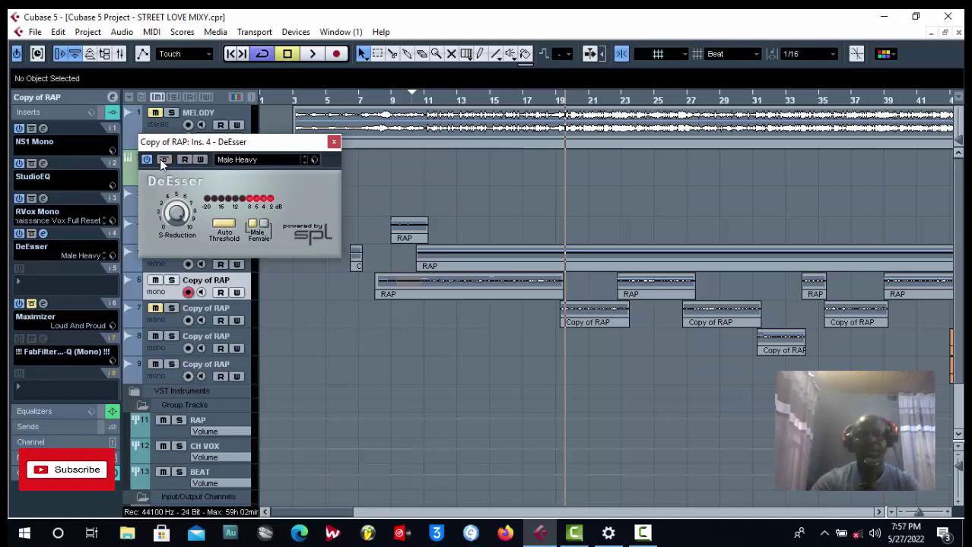
click(241, 166)
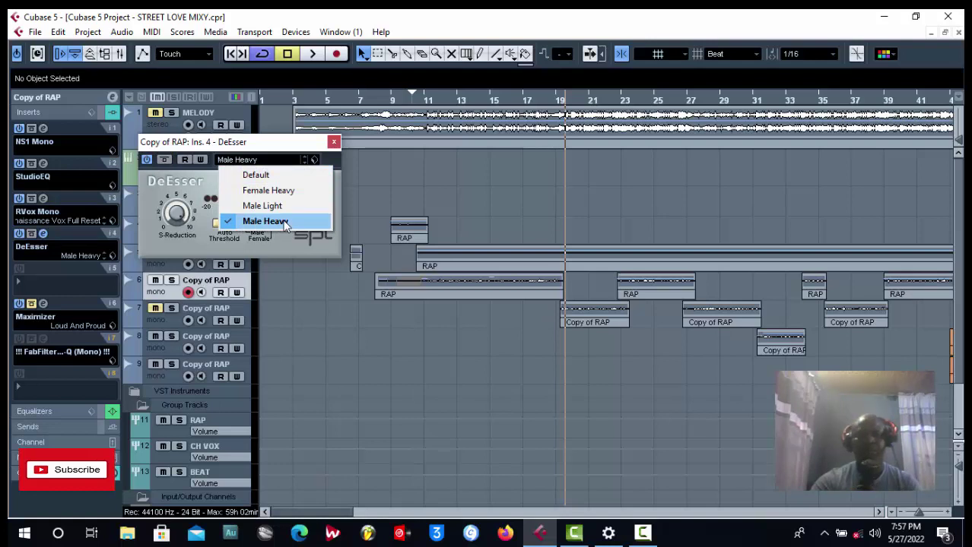
click(304, 221)
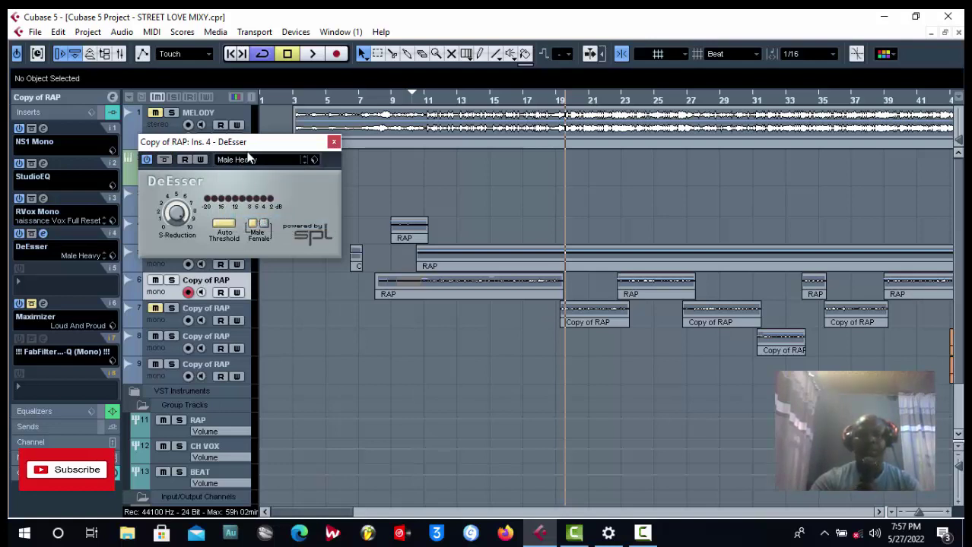
- Play the vocal twice with the DeEsser active, from about bar 10.5 and from about bar 11, stopping near bar 14
drag(247, 150, 237, 156)
click(418, 100)
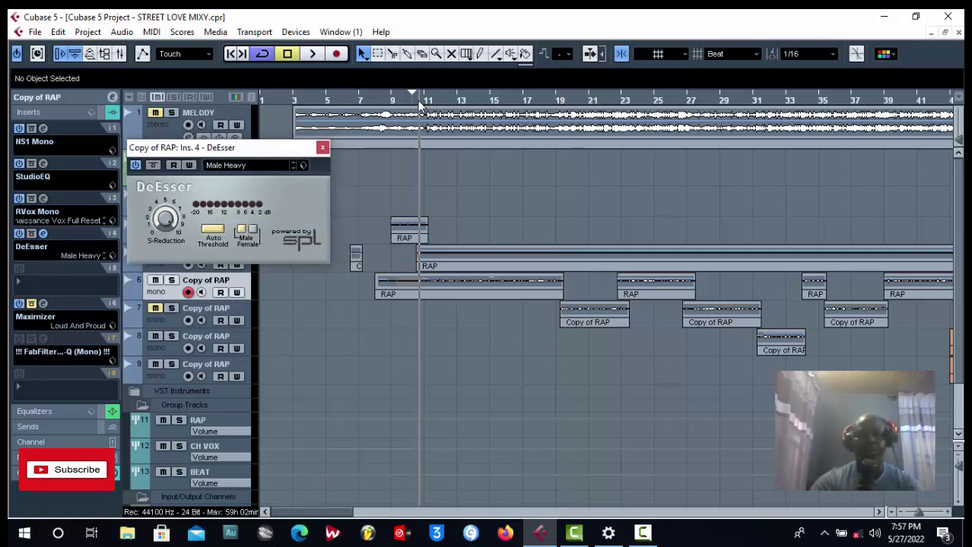
click(311, 55)
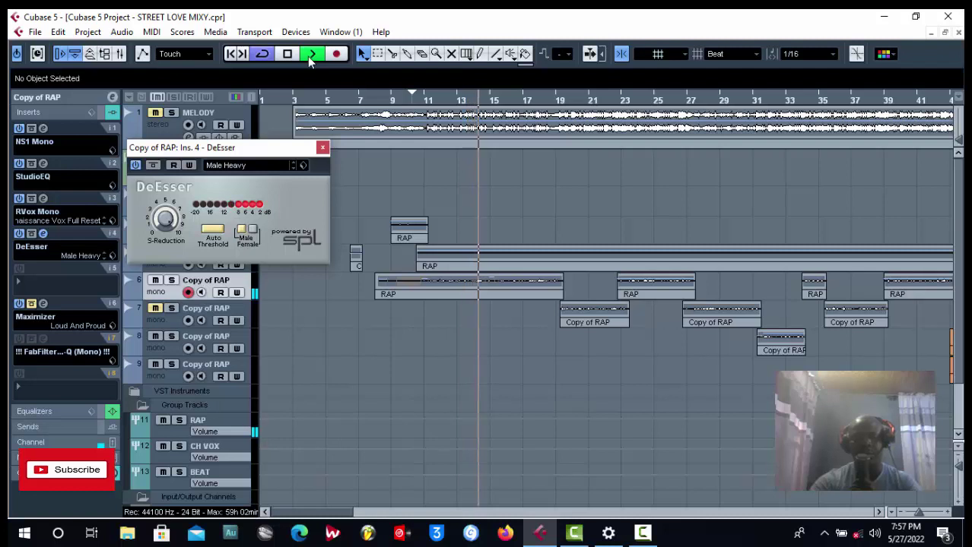
key(space)
click(429, 100)
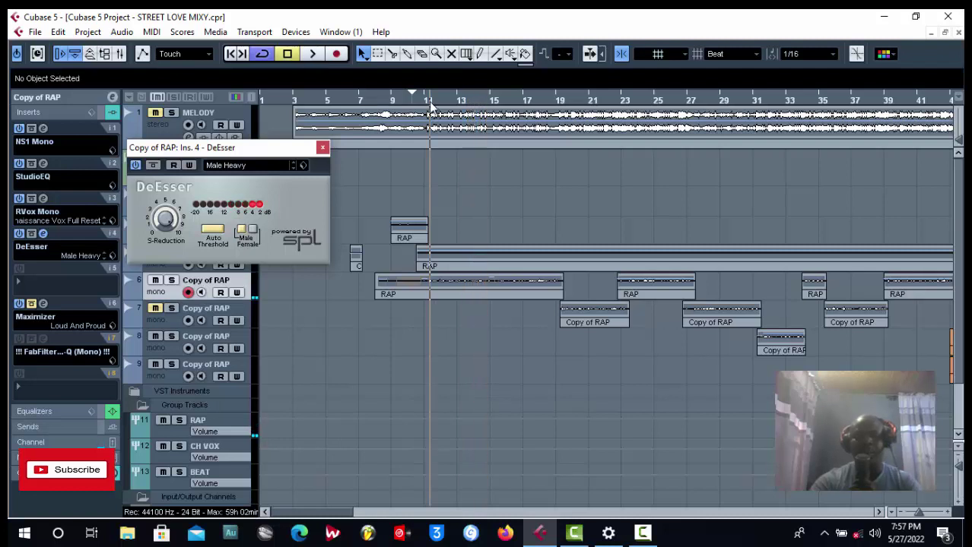
click(313, 54)
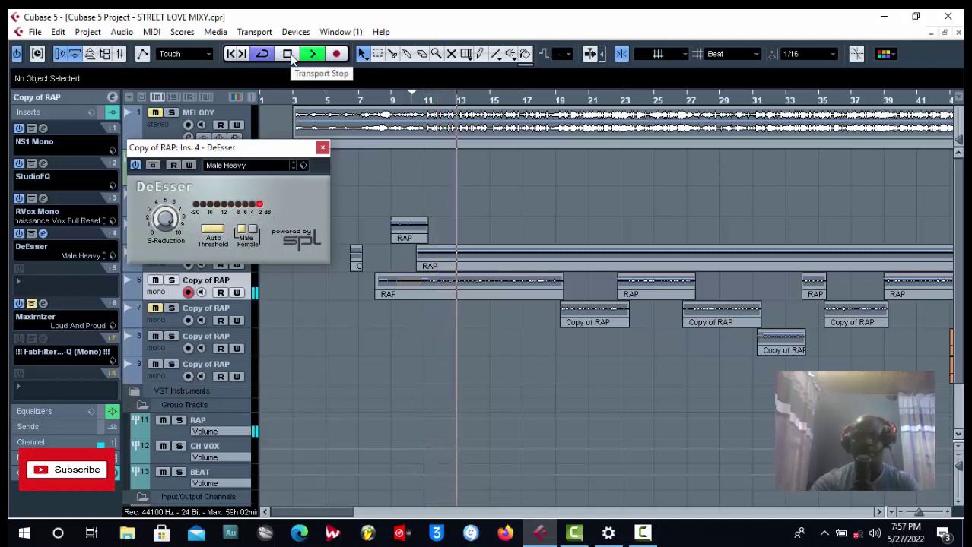
click(290, 54)
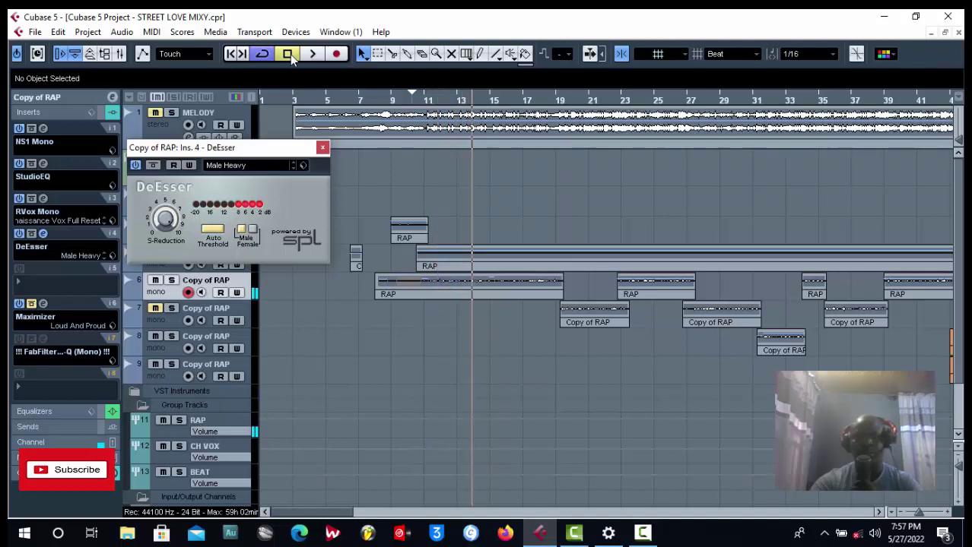
- Replay bars 11 to 14 with the DeEsser switched off, replay them with it switched back on, and close its editor
click(136, 166)
click(437, 103)
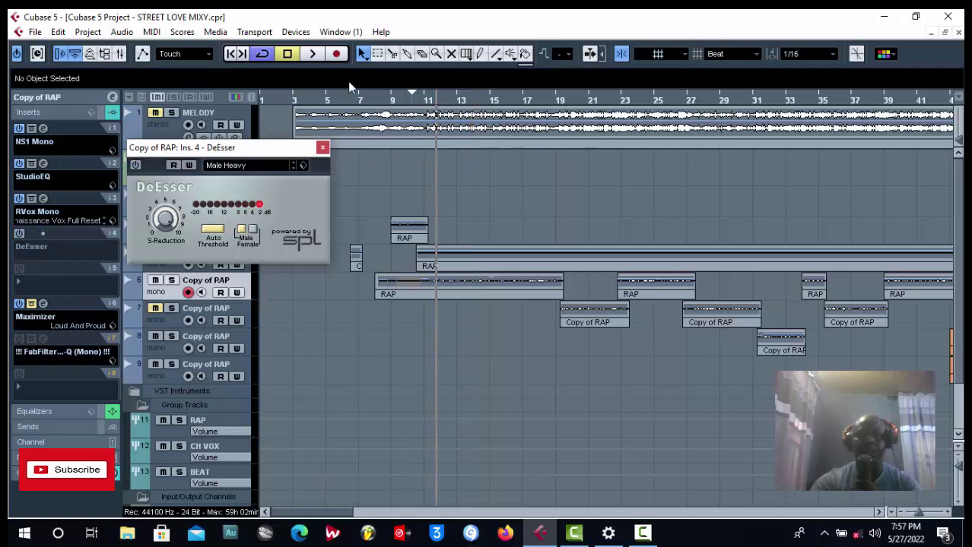
click(309, 60)
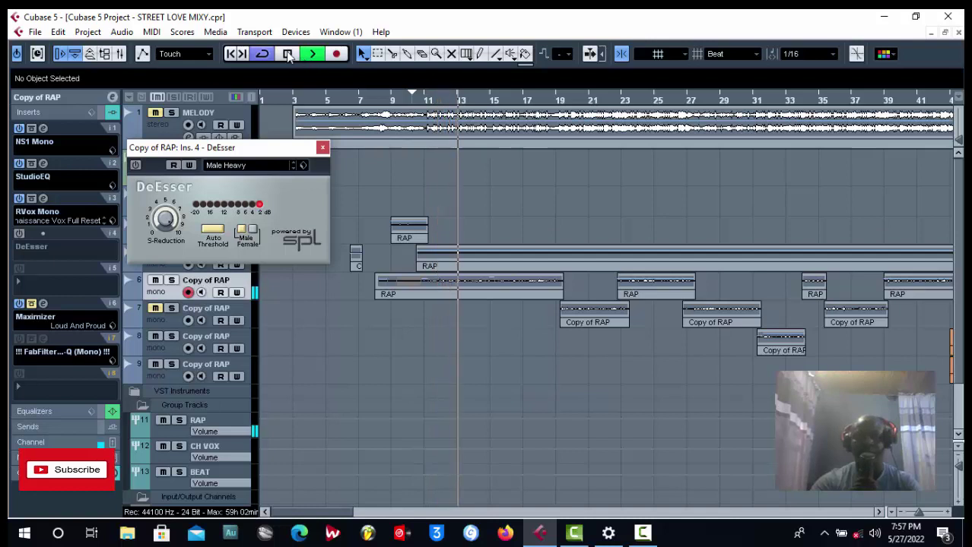
click(288, 55)
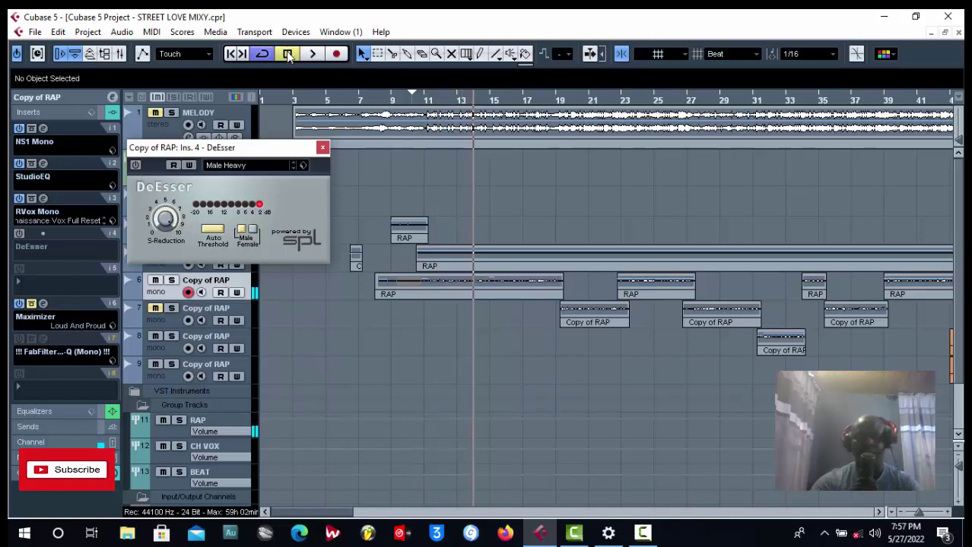
click(135, 165)
click(429, 107)
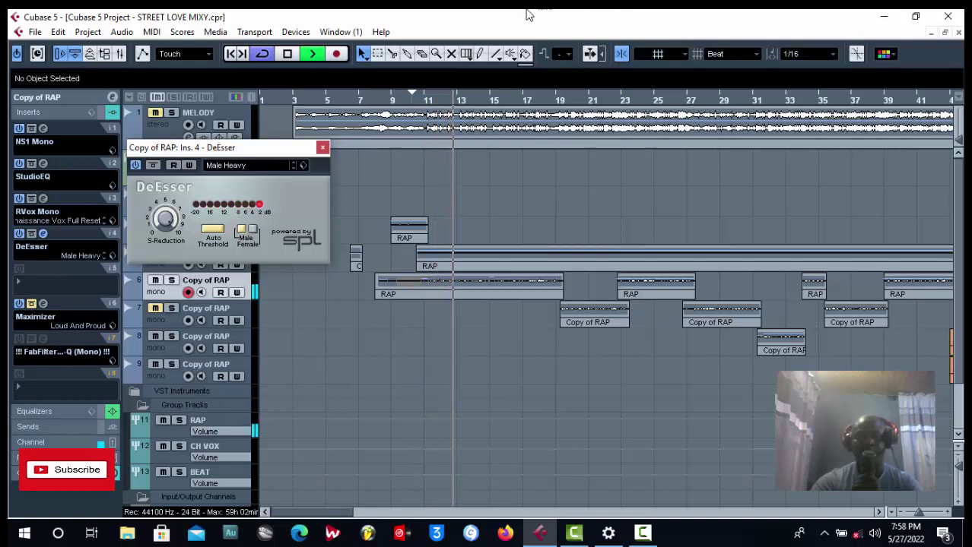
click(285, 55)
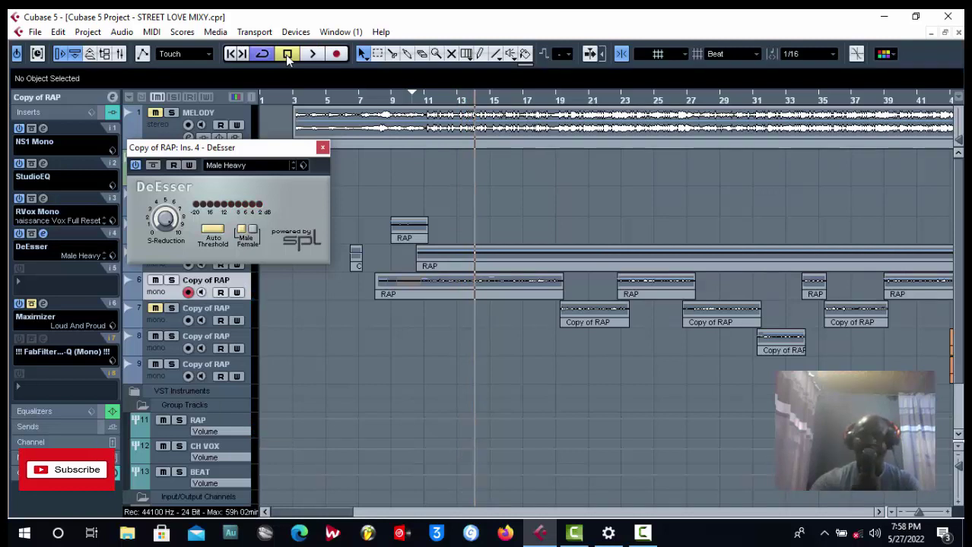
drag(288, 151, 301, 173)
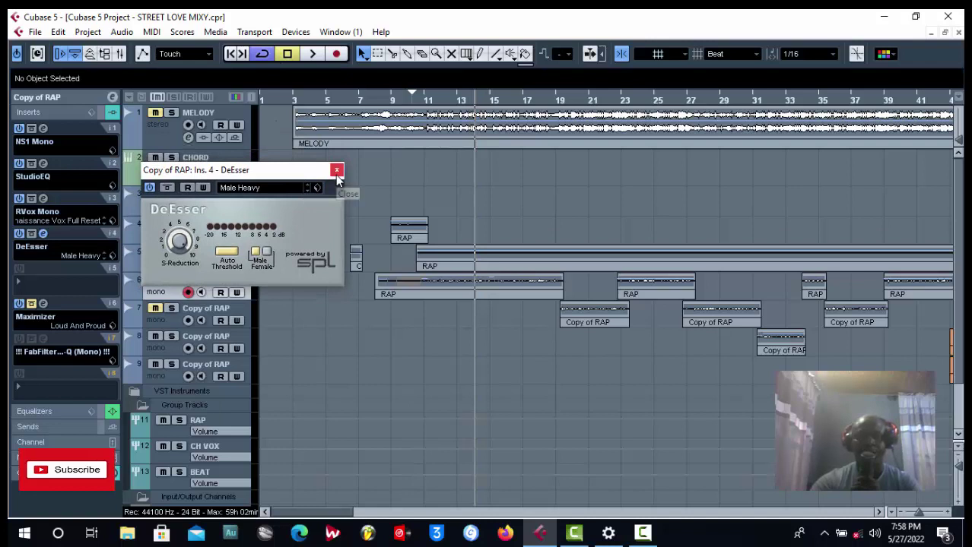
click(336, 170)
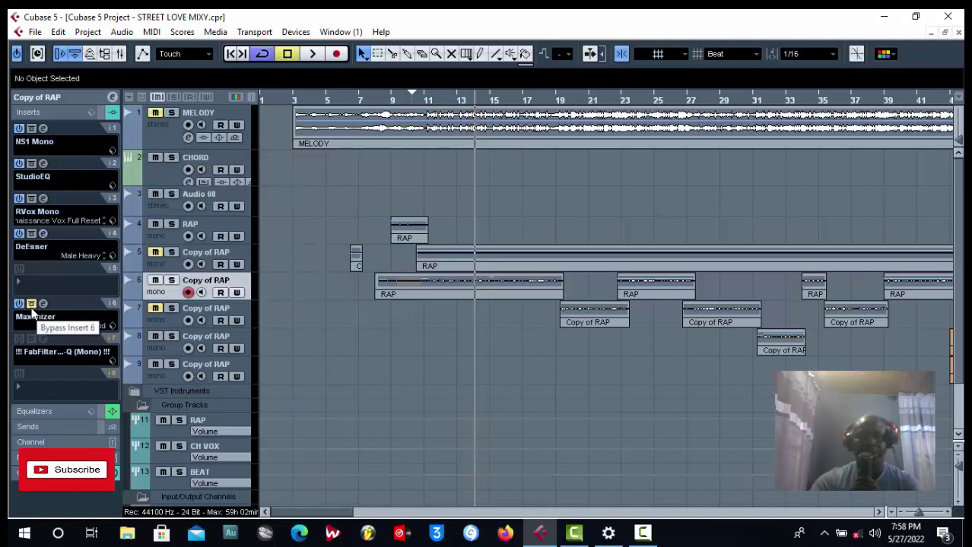
- Move track 6's Maximizer to insert slot 5 out of bypass, and review its Loud And Proud preset and settings before closing the editor
drag(111, 311, 106, 282)
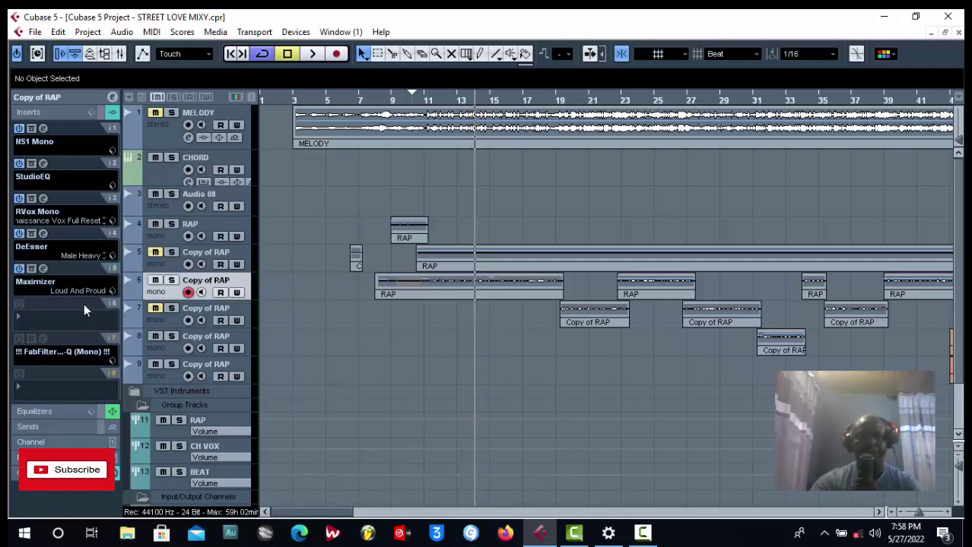
click(43, 269)
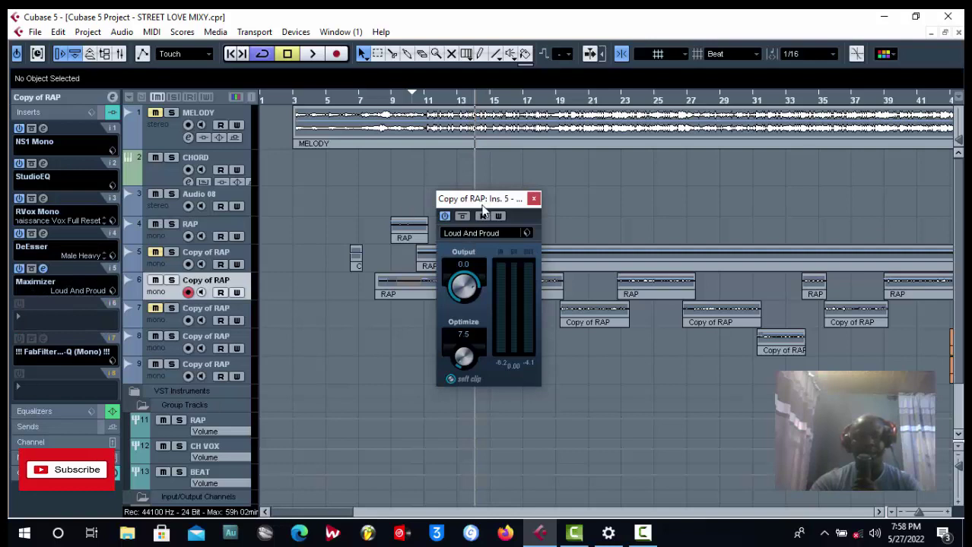
drag(470, 201, 385, 169)
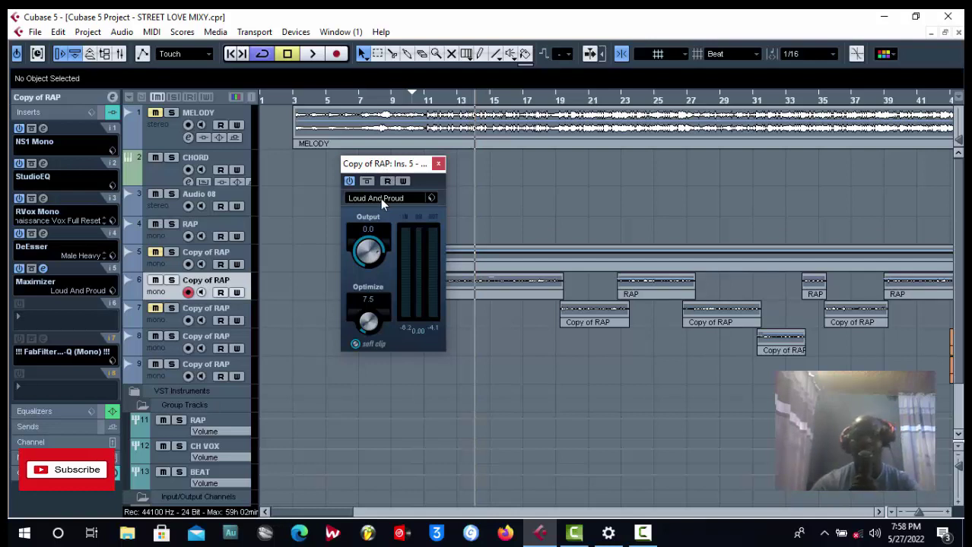
click(380, 199)
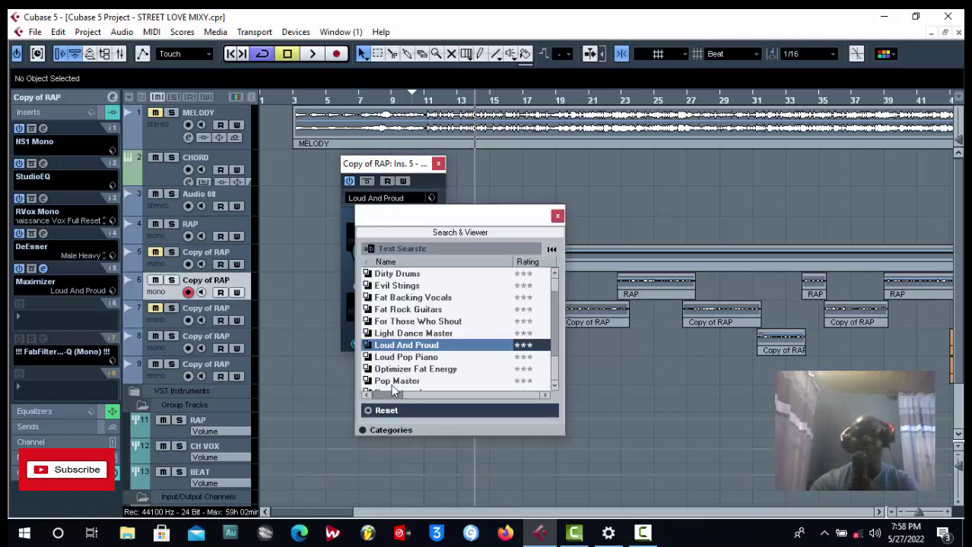
click(556, 218)
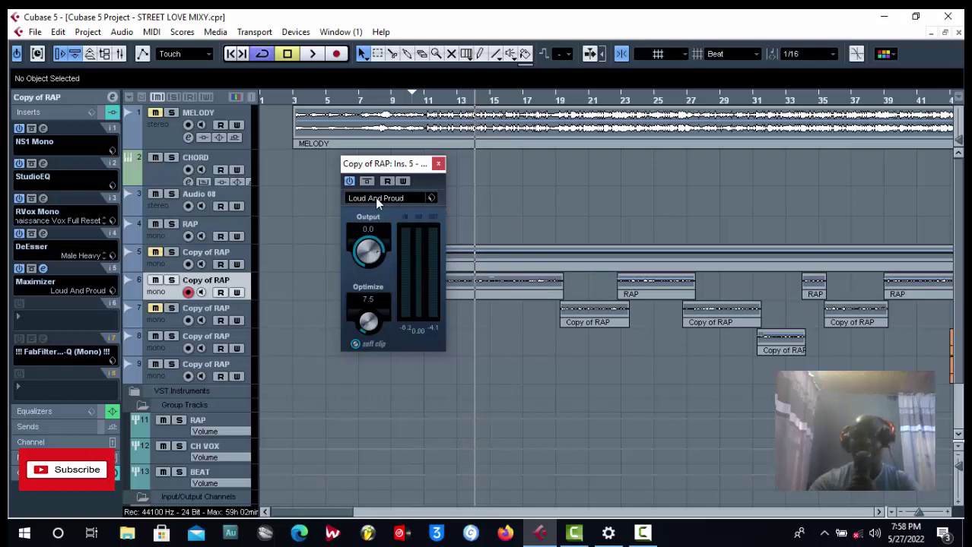
click(438, 163)
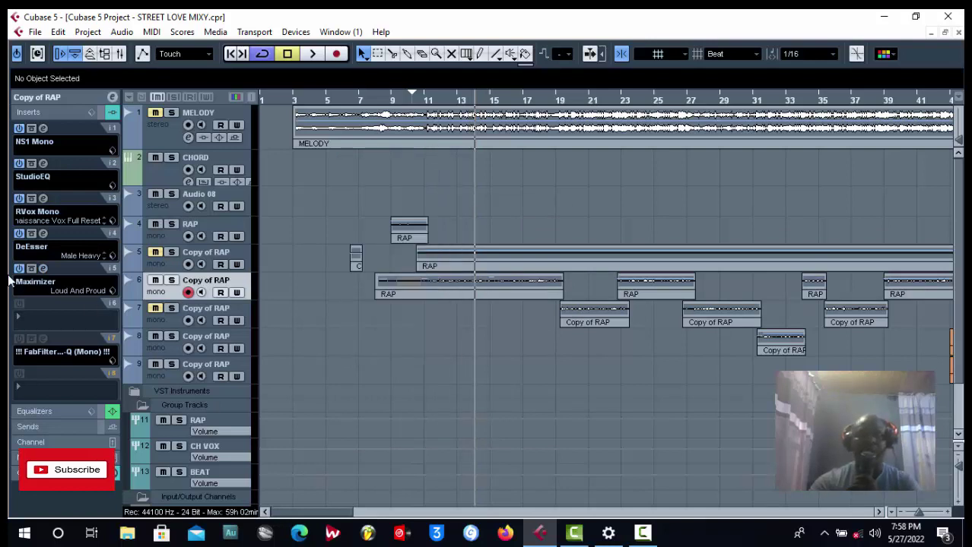
- Play the vocal from about bar 10.5 to bar 19 with the Maximizer active
click(415, 104)
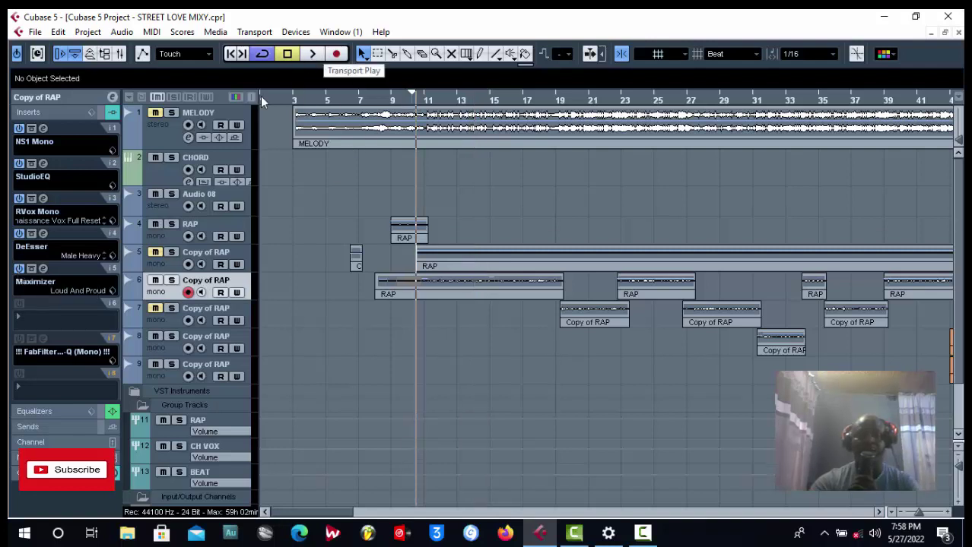
click(313, 55)
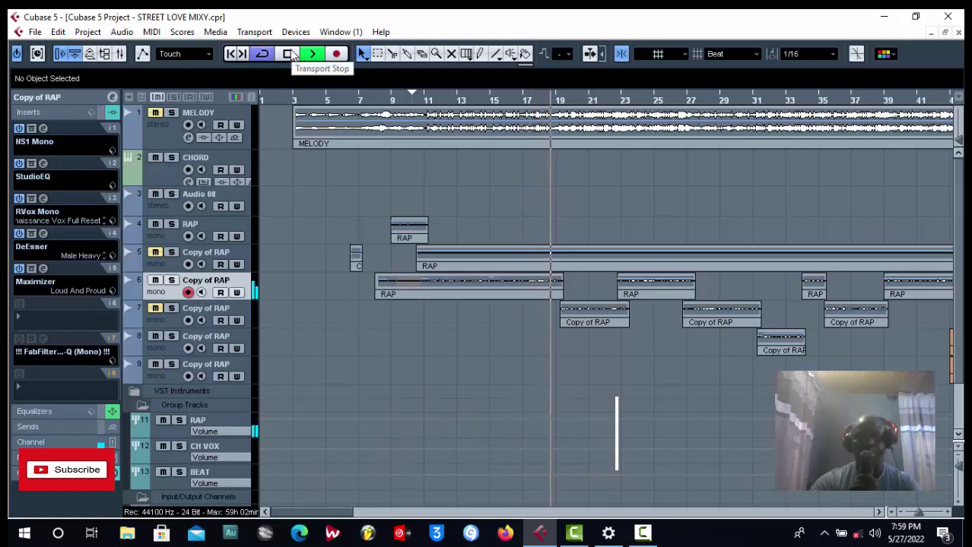
click(289, 54)
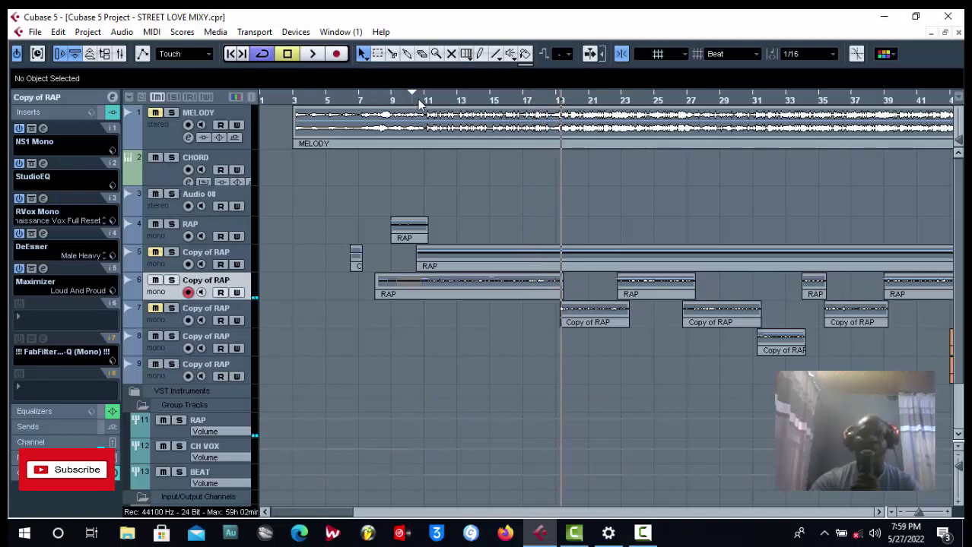
- Switch off the Maximizer on track 6 and replay the vocal from about bar 10.5 to bar 19
click(19, 268)
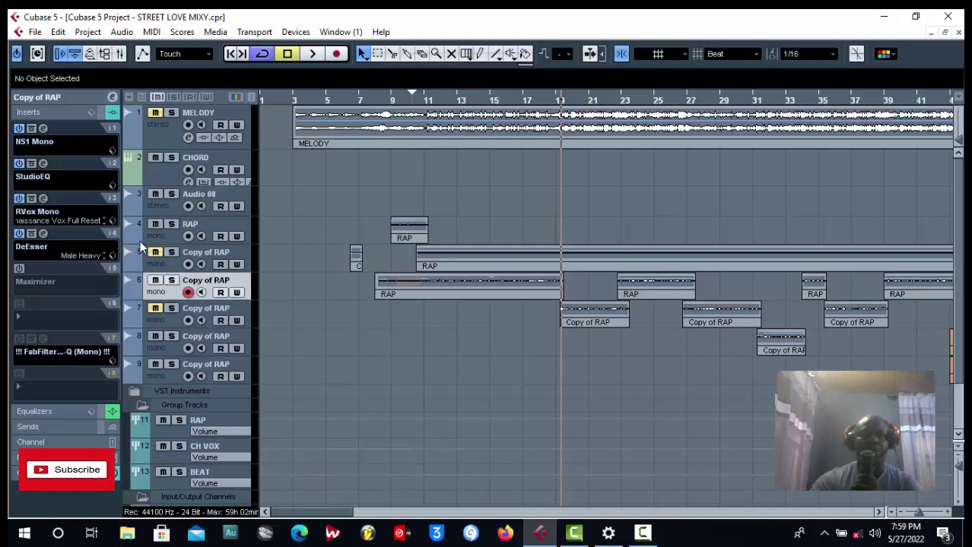
click(423, 100)
click(311, 53)
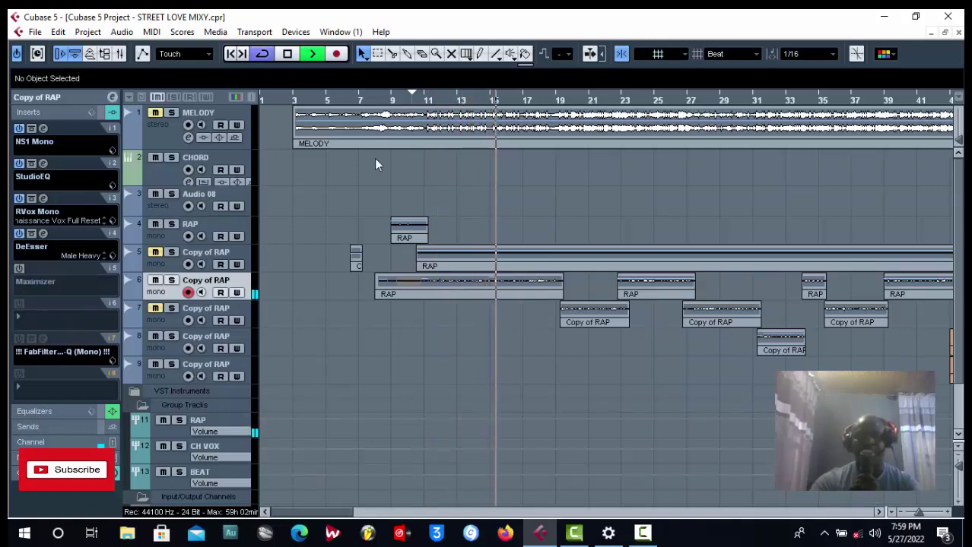
click(287, 54)
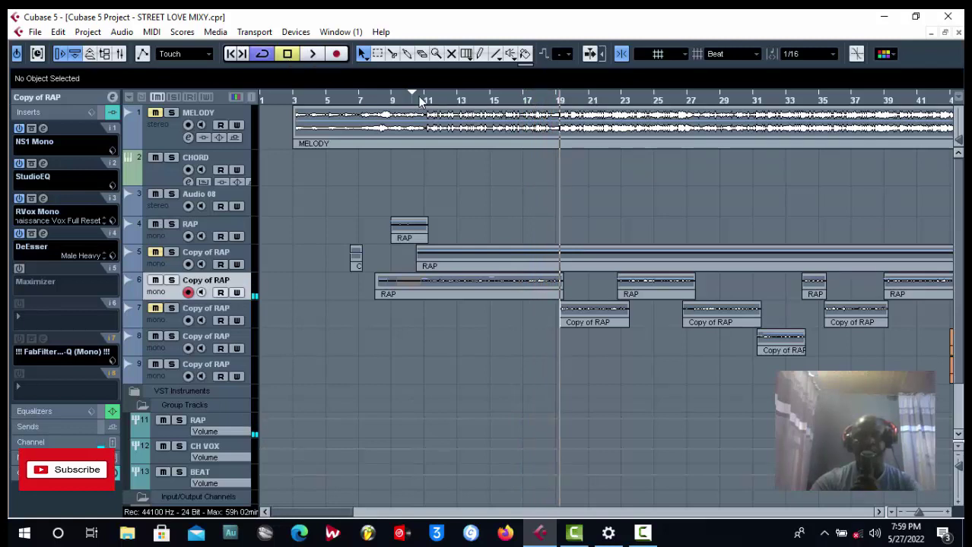
- Play the vocal from about bar 10.5 to bar 18.5, switching track 6's Maximizer on and off to compare, and leave it on
click(311, 60)
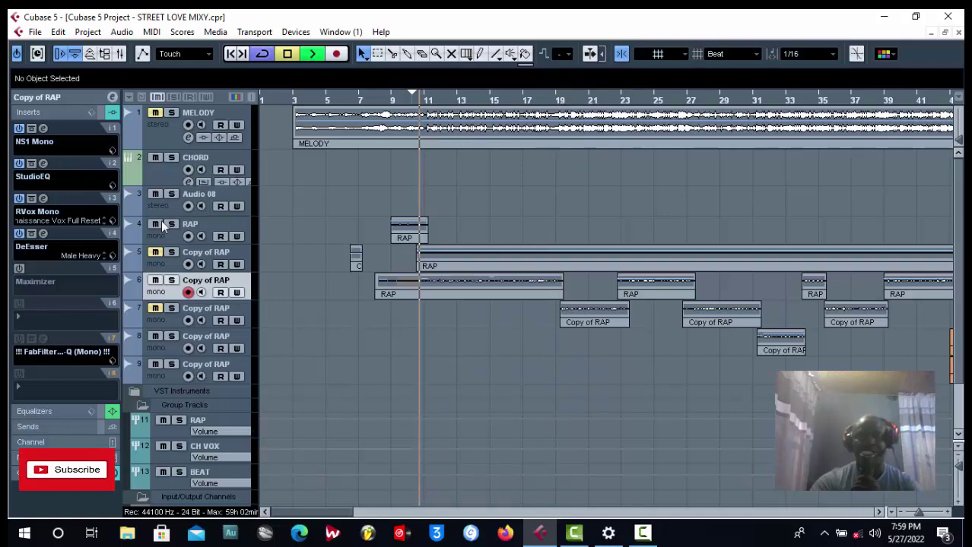
click(19, 268)
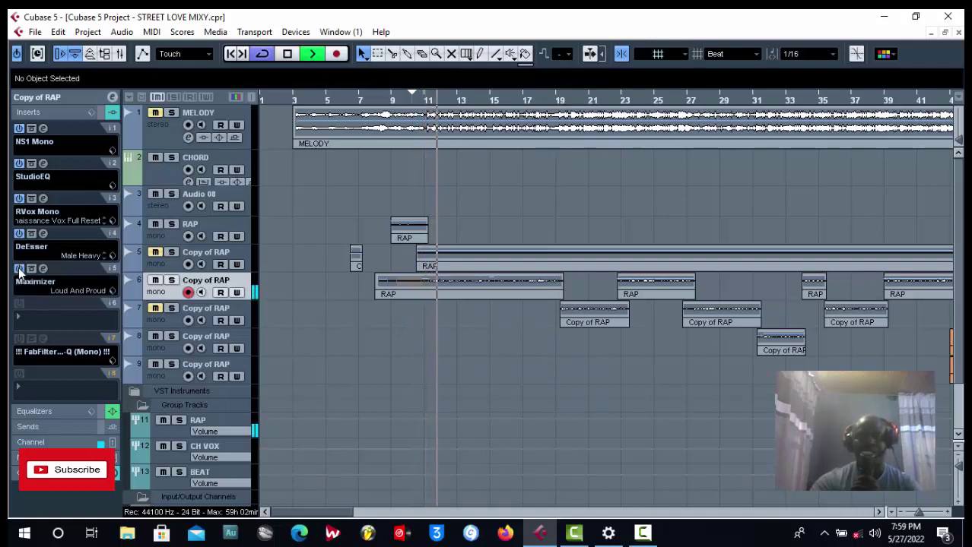
click(19, 268)
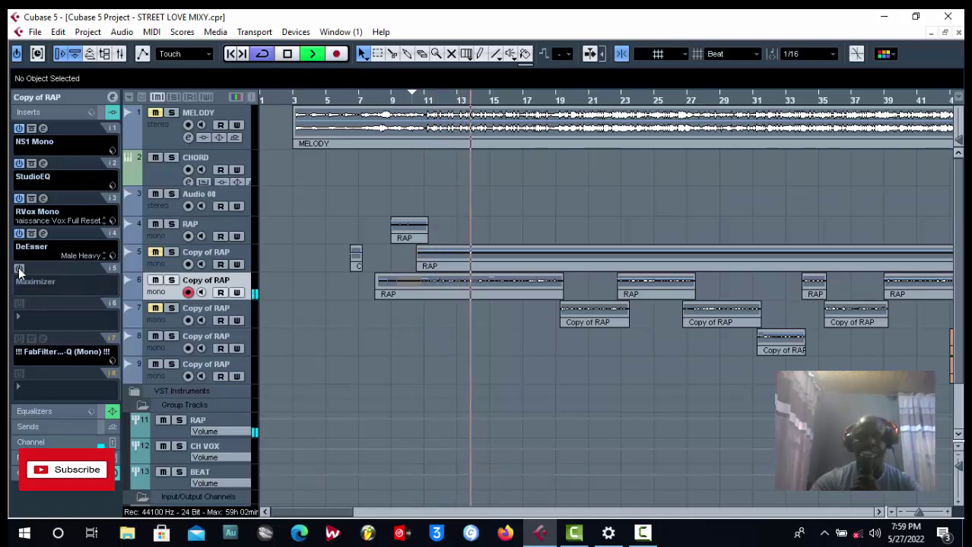
click(19, 268)
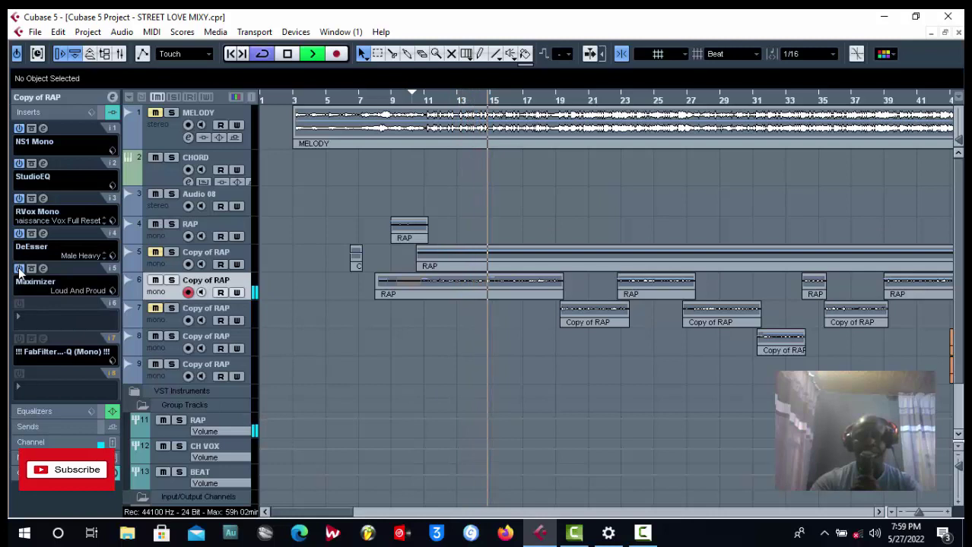
click(19, 269)
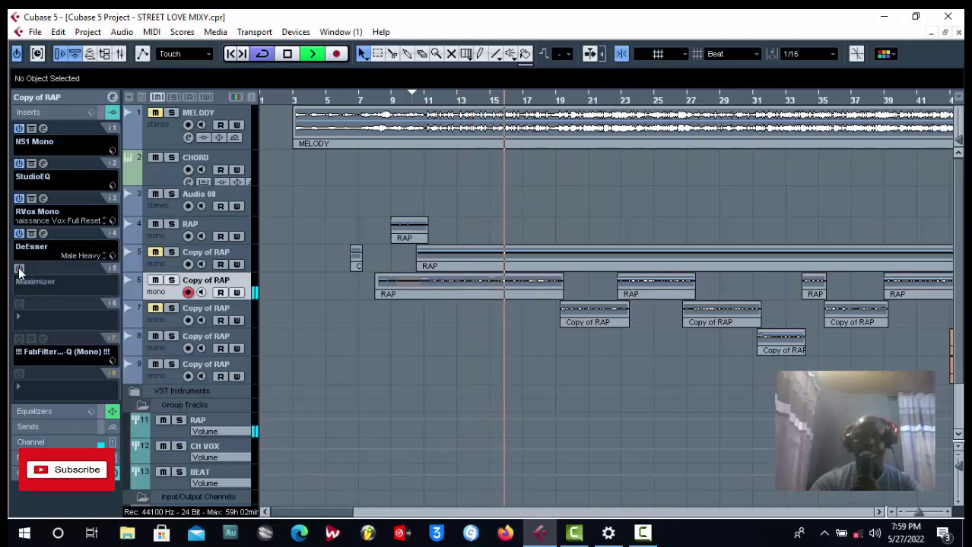
click(19, 269)
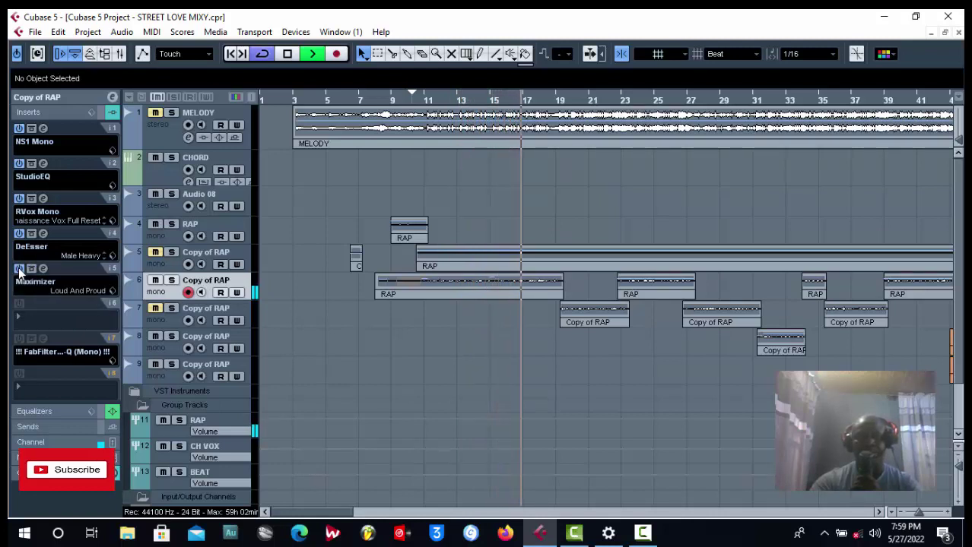
click(19, 269)
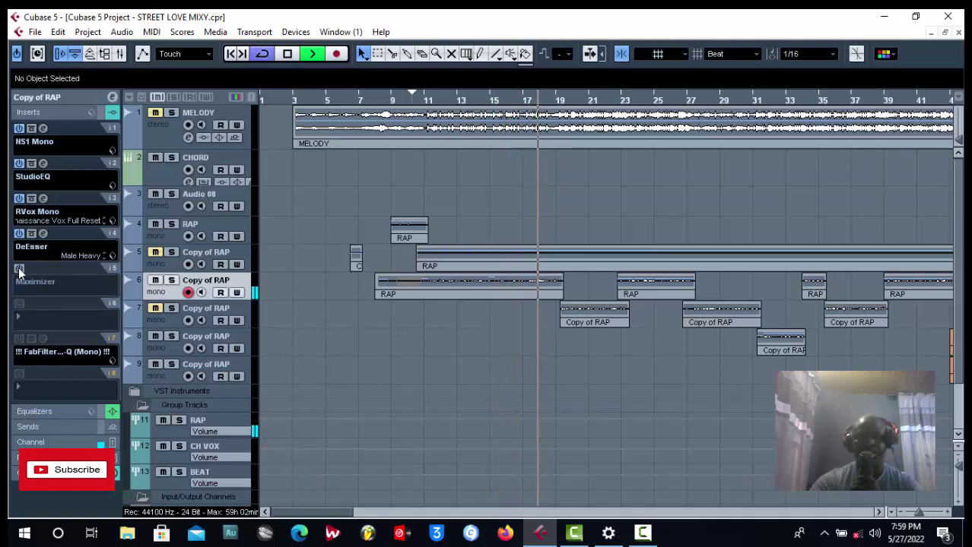
click(19, 269)
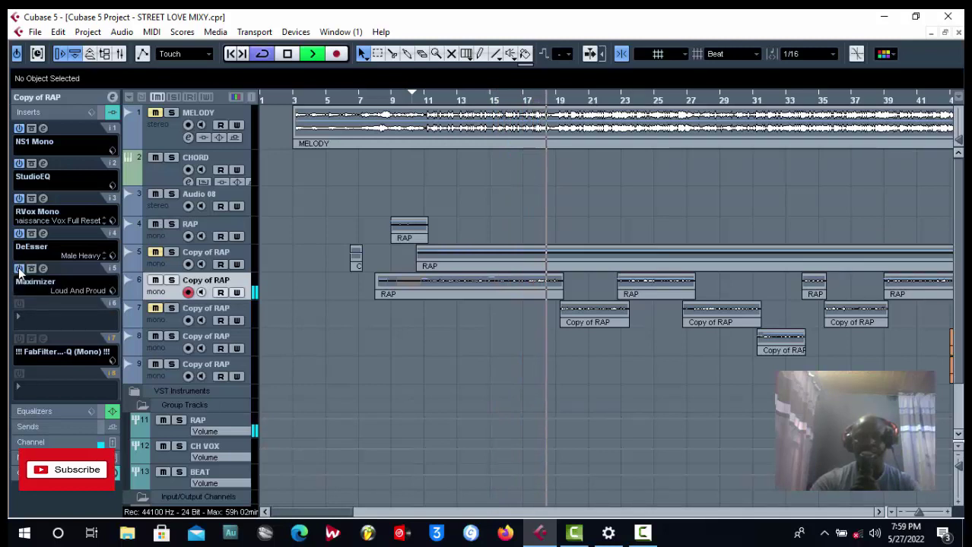
click(287, 55)
- Unmute the MELODY track and play the processed vocal with the beat from about bar 11 to bar 19
click(431, 102)
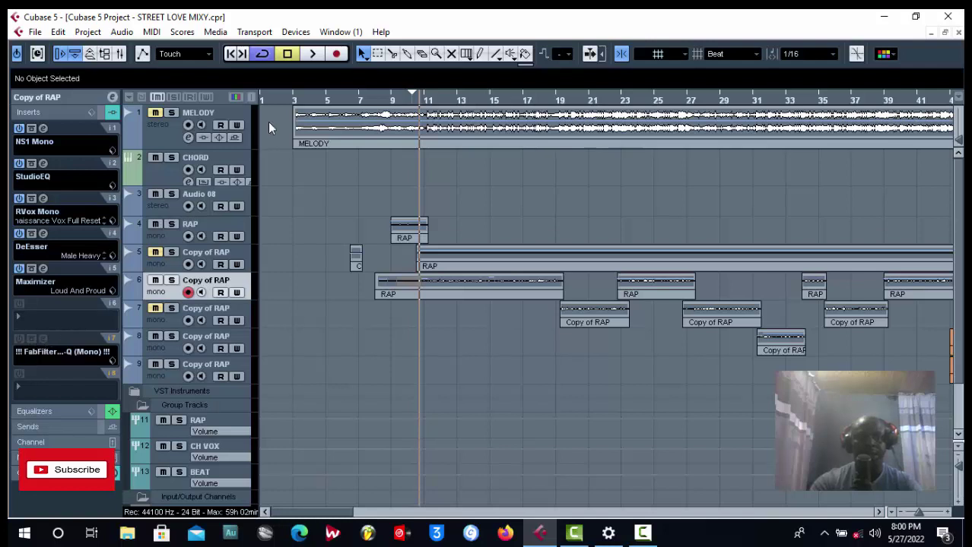
click(424, 103)
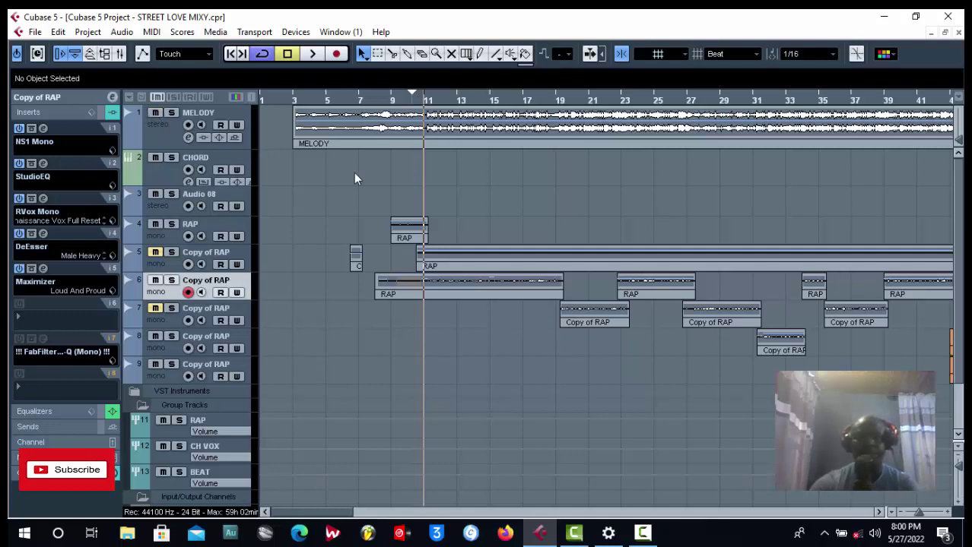
click(319, 58)
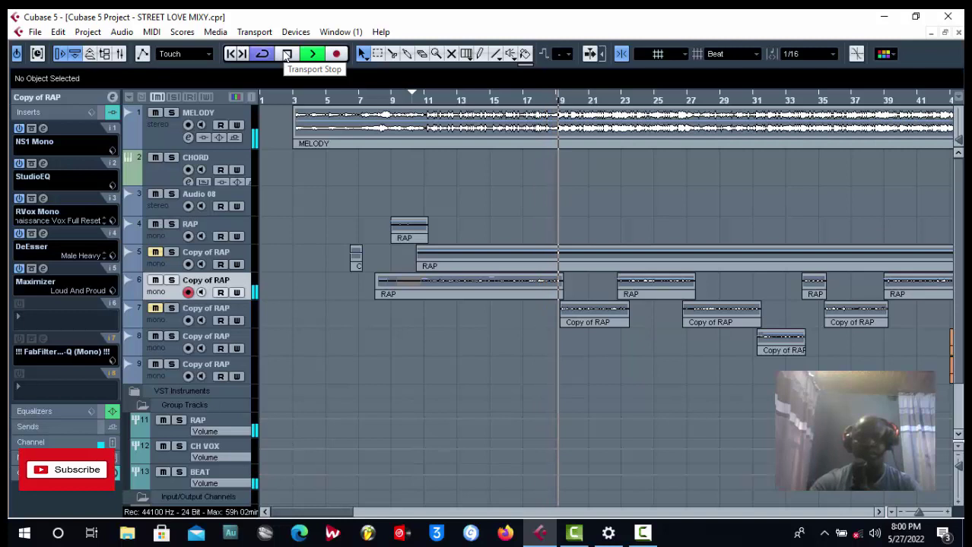
click(286, 55)
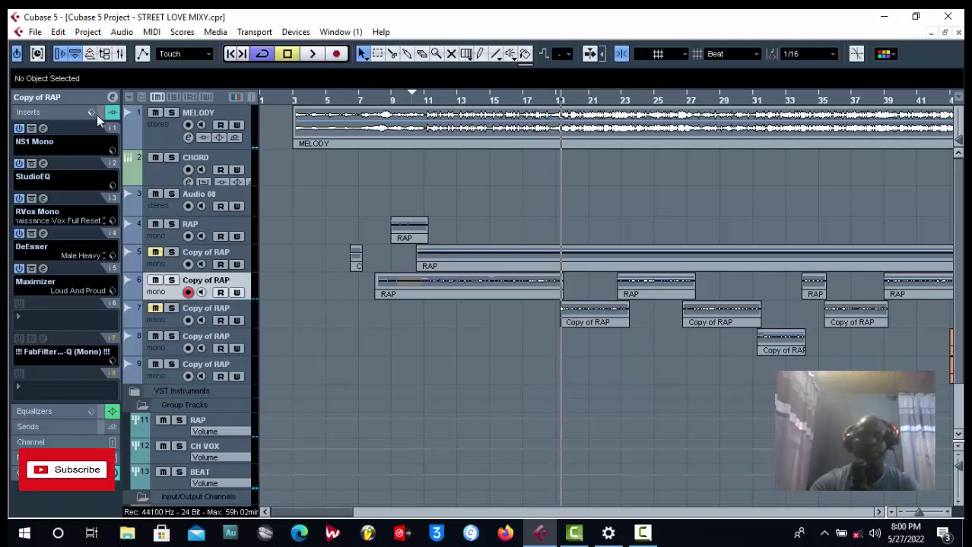
- Check track 6's basic settings and insert chain, and return the playback cursor to about bar 10.5
click(86, 97)
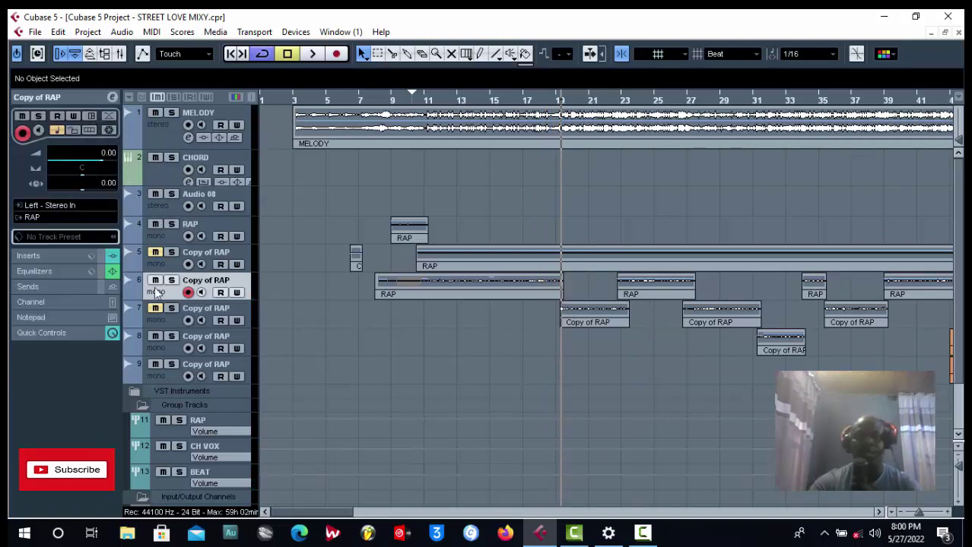
click(114, 256)
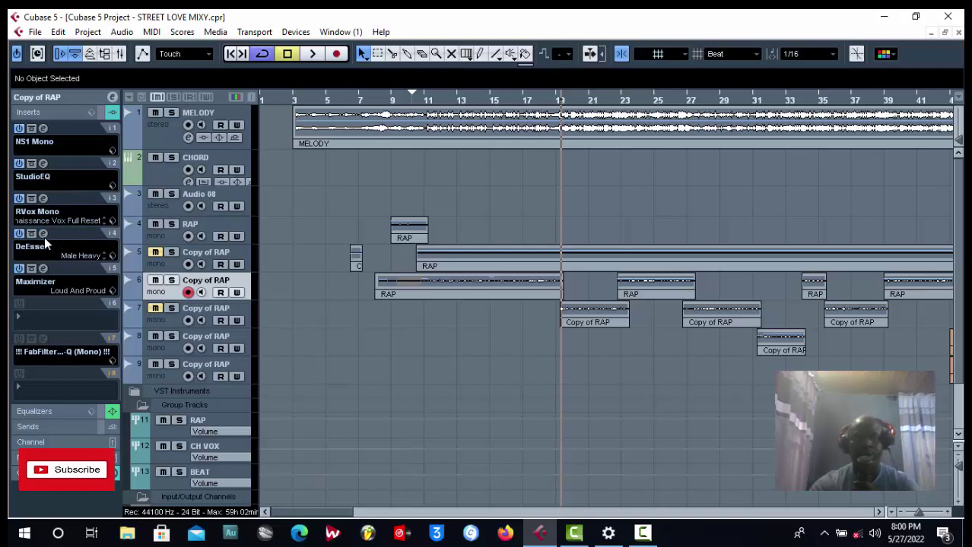
click(420, 102)
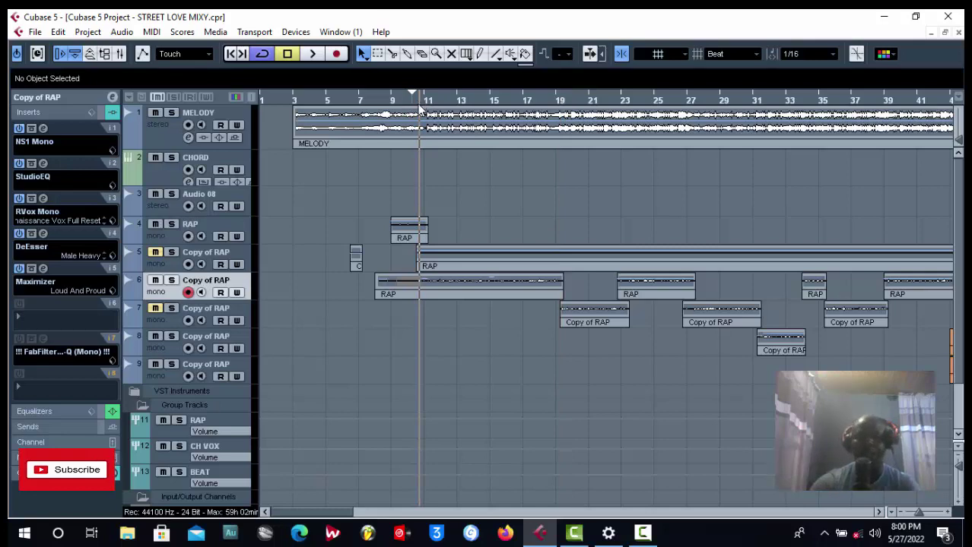
click(916, 516)
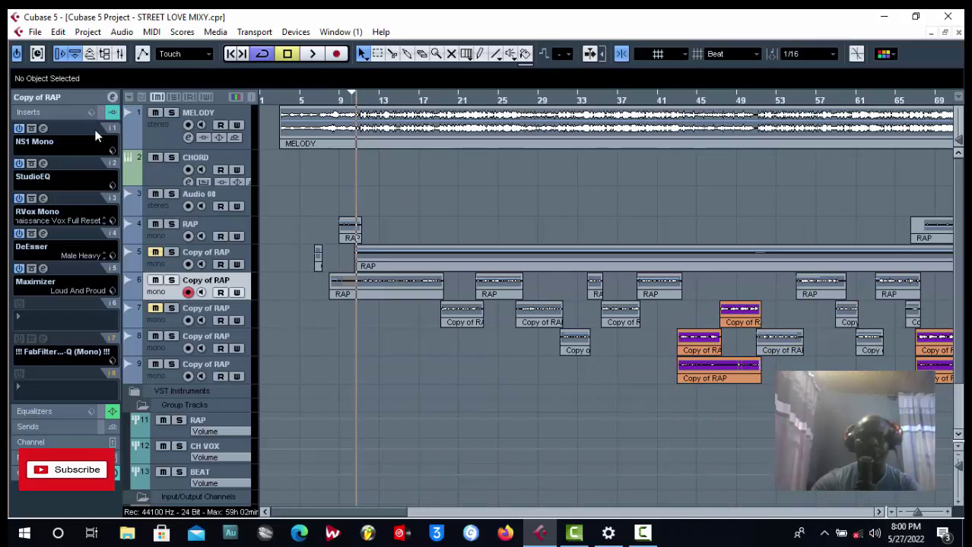
- Copy the inserts and equalizer settings from track 6's channel settings and paste them onto the RAP channel on track 4
click(112, 98)
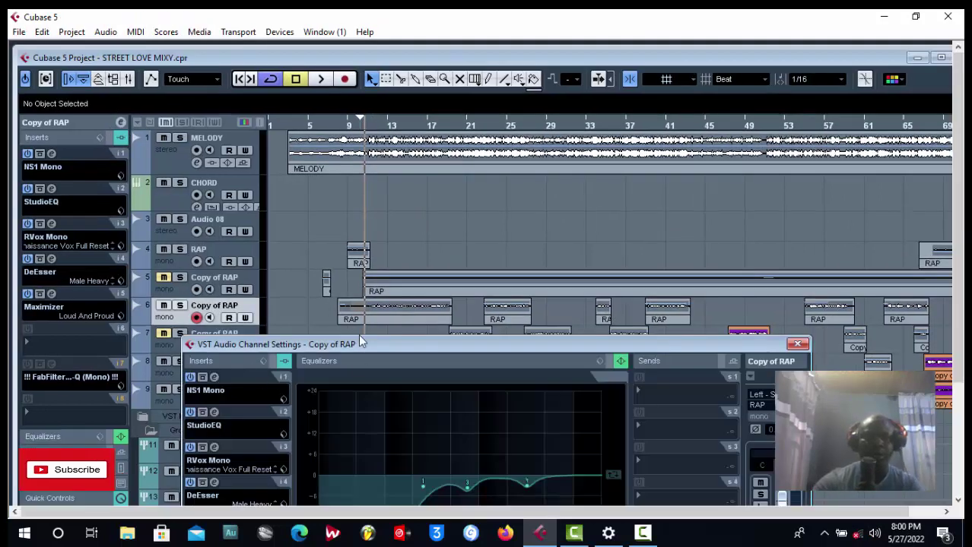
drag(361, 342, 351, 135)
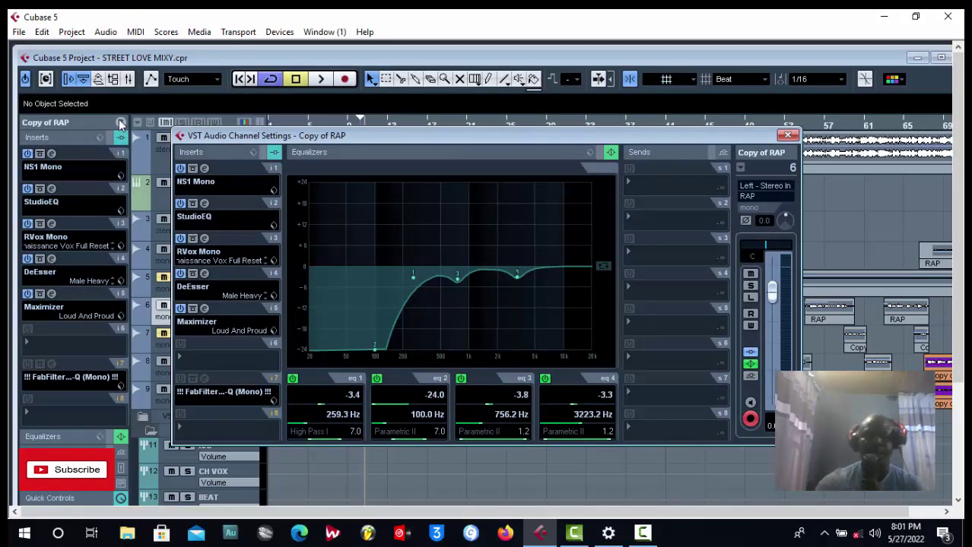
click(787, 136)
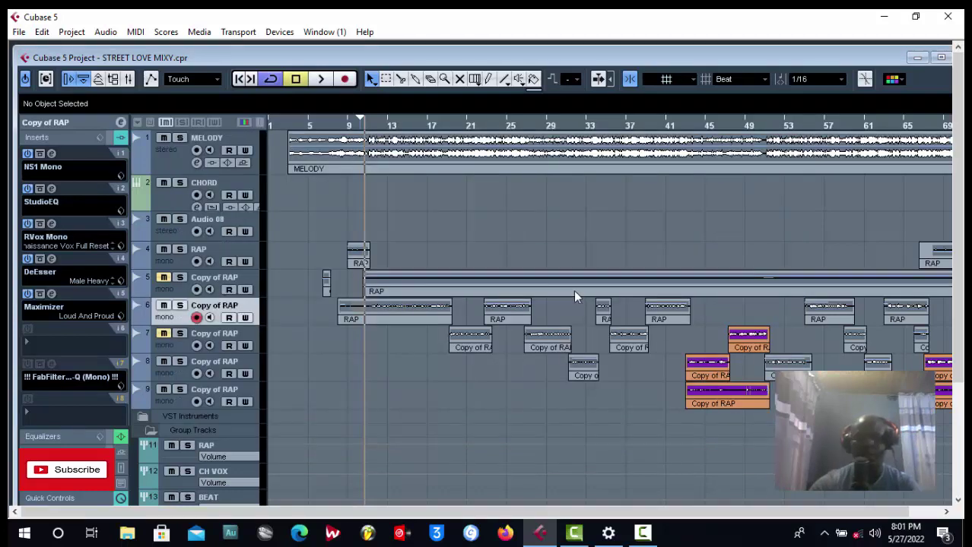
click(230, 262)
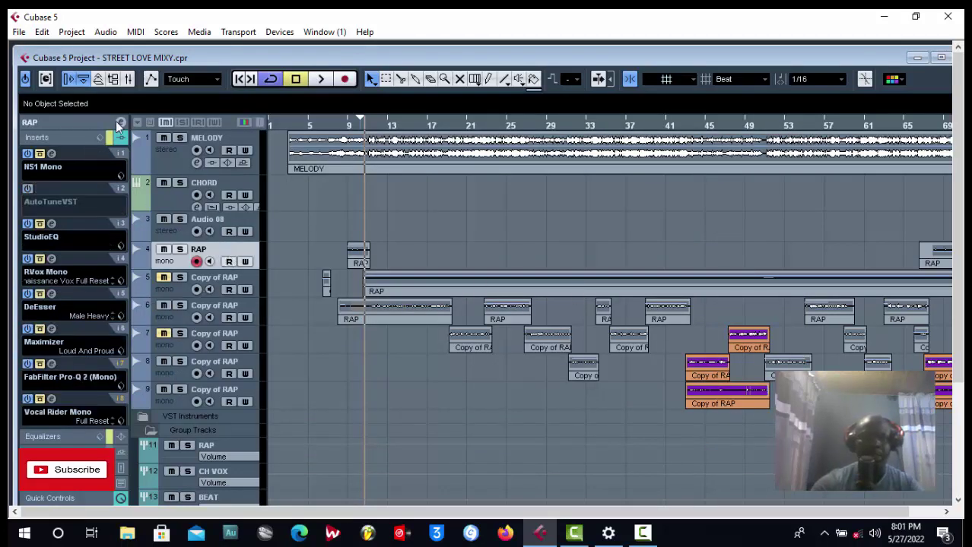
click(120, 122)
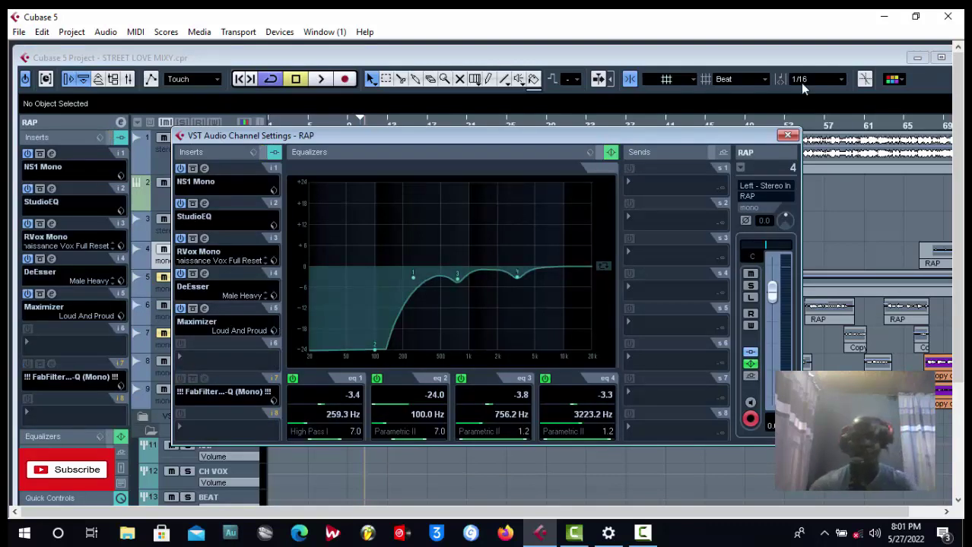
click(787, 136)
- Maximize the project window, unmute tracks 5 and 7, and show the whole arrangement with the RAP track's basic settings
click(941, 58)
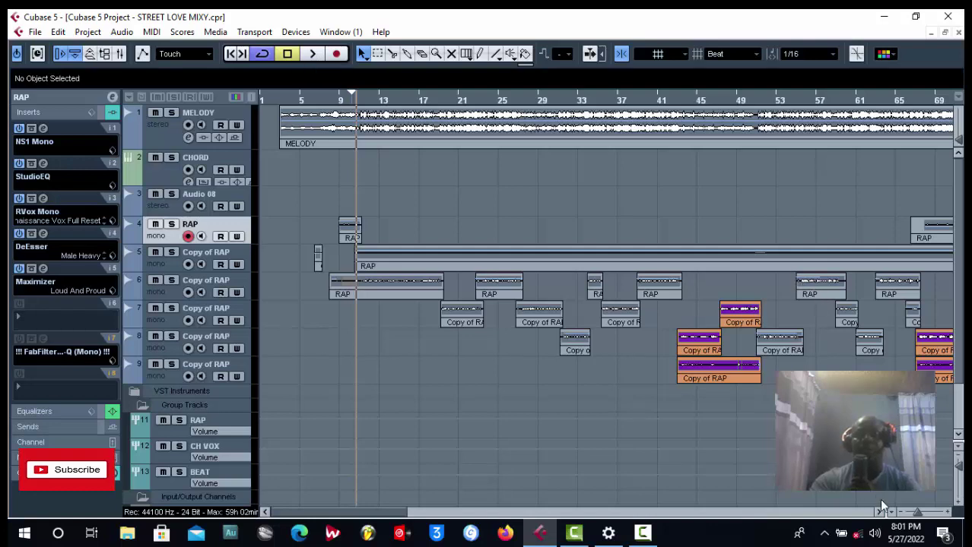
drag(915, 513, 906, 514)
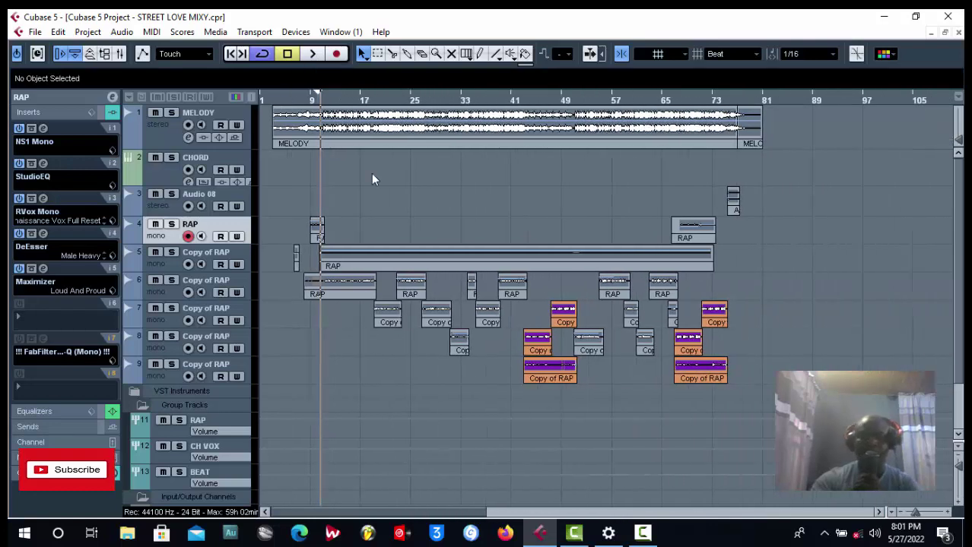
scroll(229, 449, down, 3)
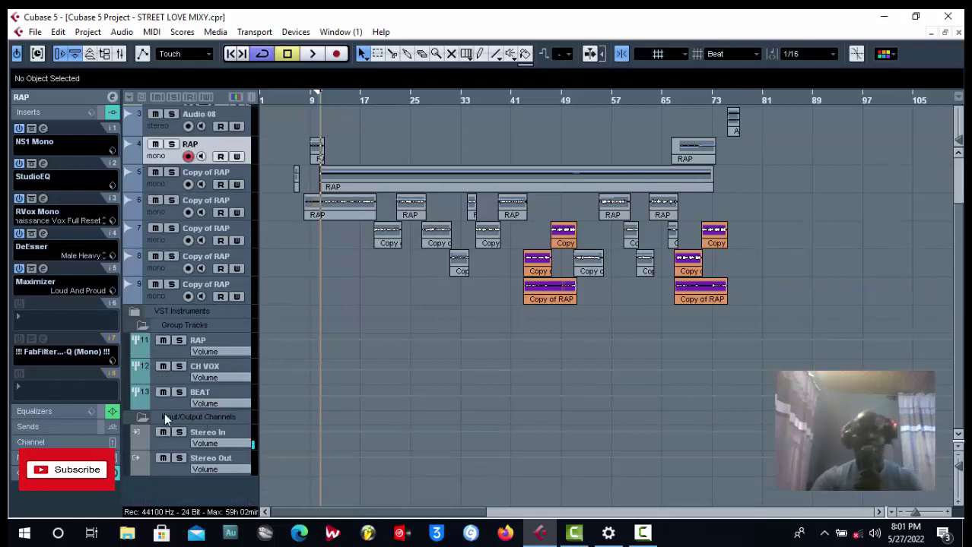
click(68, 97)
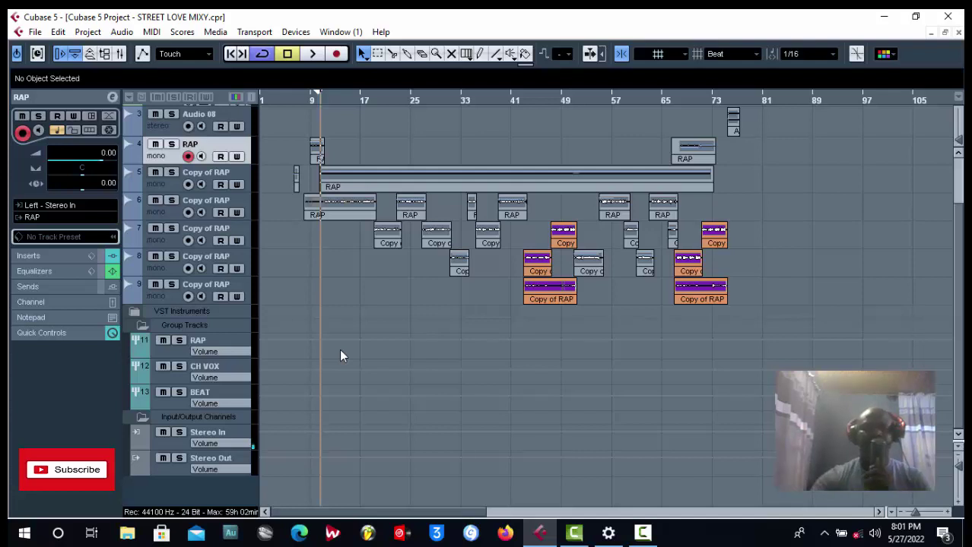
scroll(425, 320, up, 3)
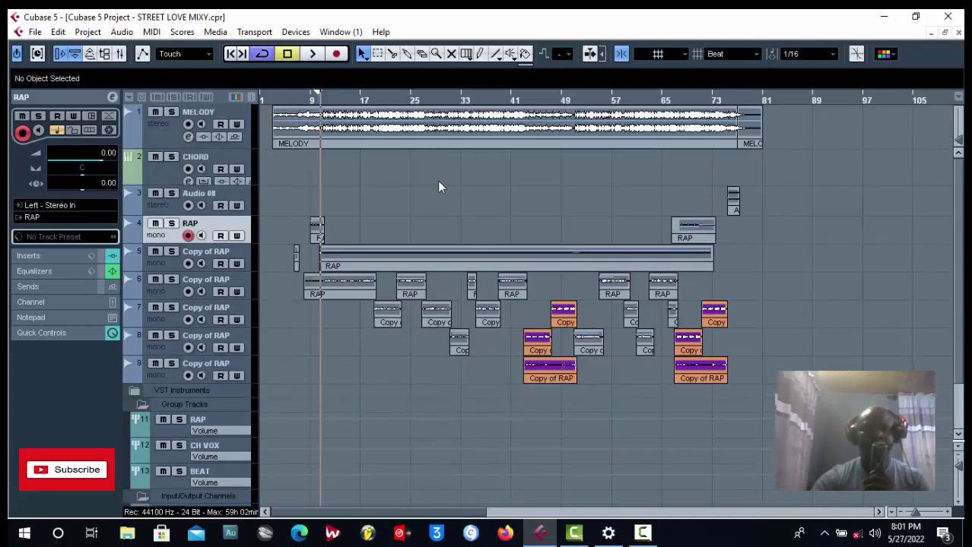